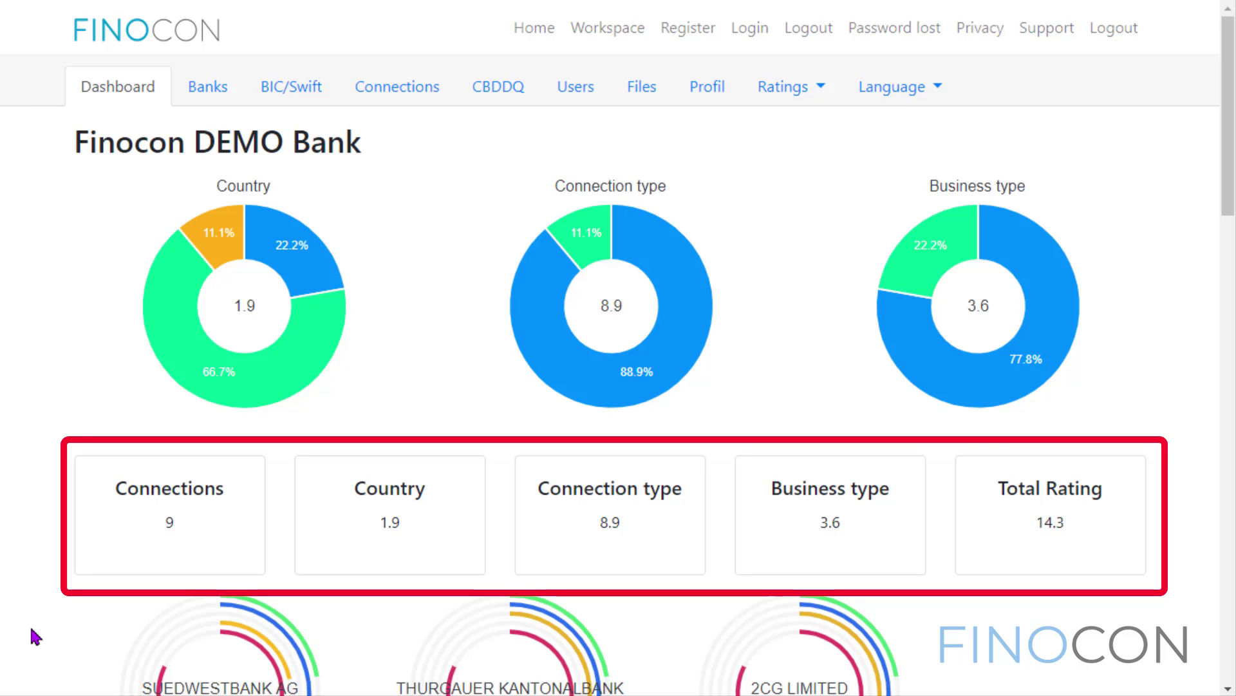
Examine the dashboard's per-bank rating charts, including the ring breakdown for 1492 CAPITAL MANAGEMENT LLC, and the open CBDDQ lists
scroll(39, 635, down, 2)
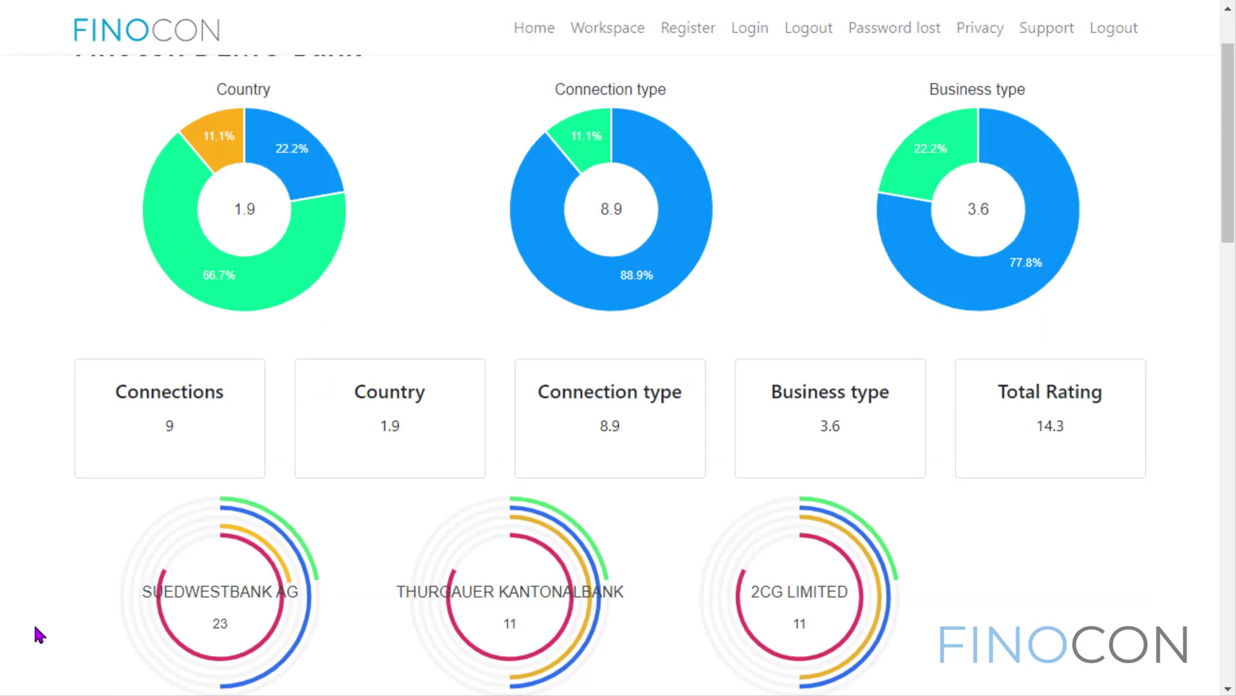
scroll(39, 631, down, 4)
scroll(33, 625, down, 2)
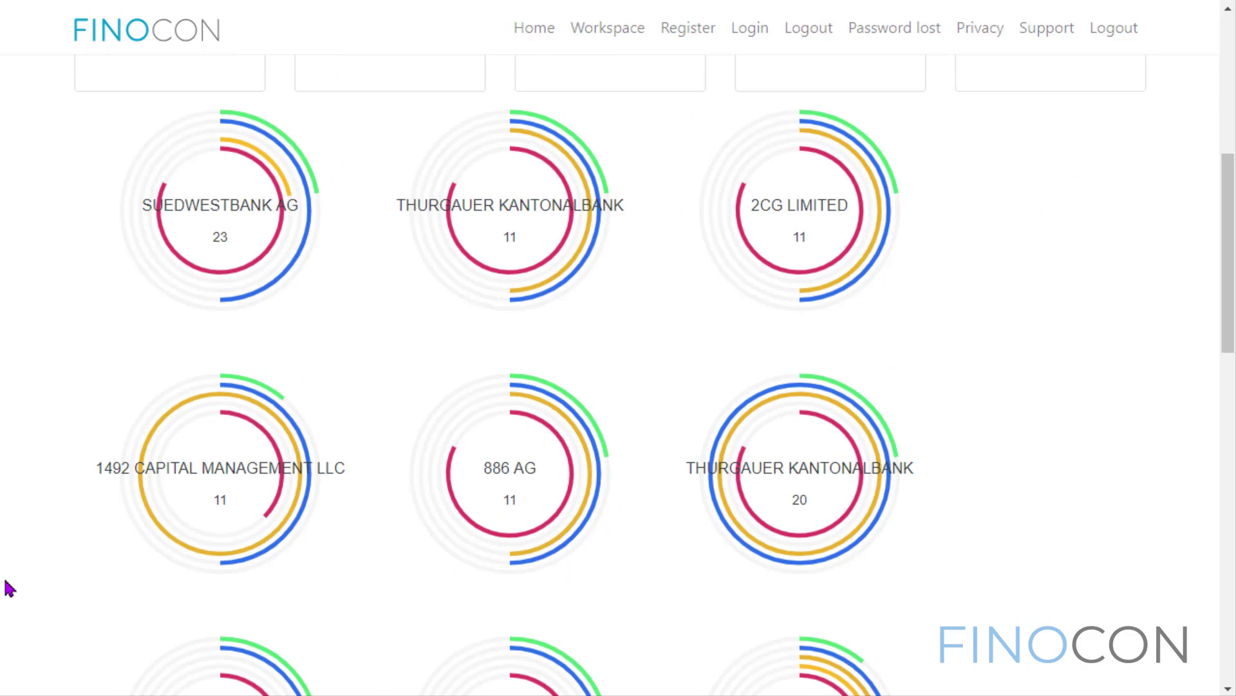
mouse_move(154, 525)
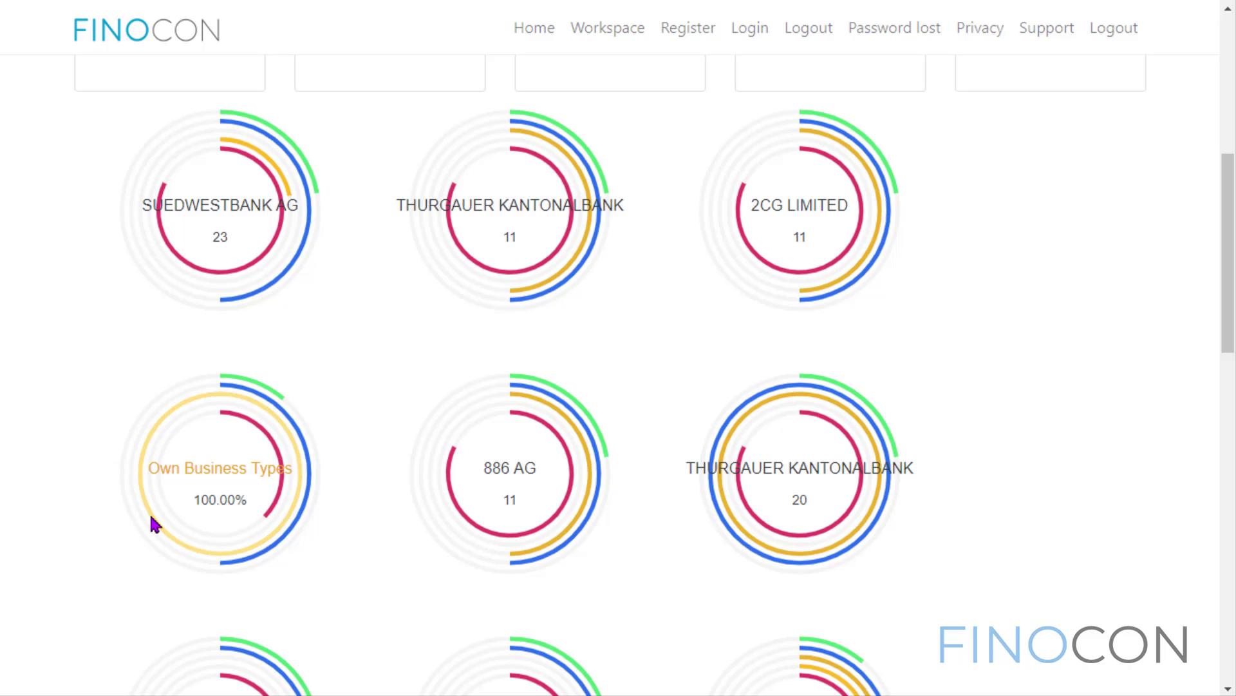
mouse_move(271, 513)
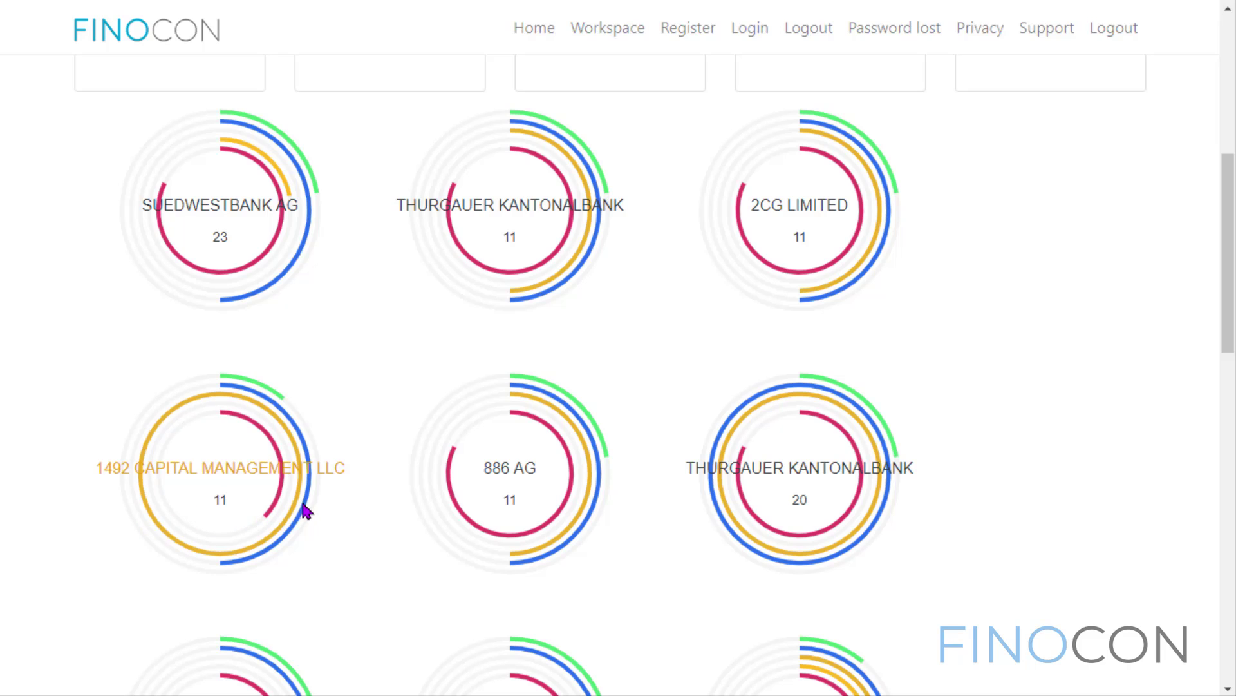
mouse_move(308, 510)
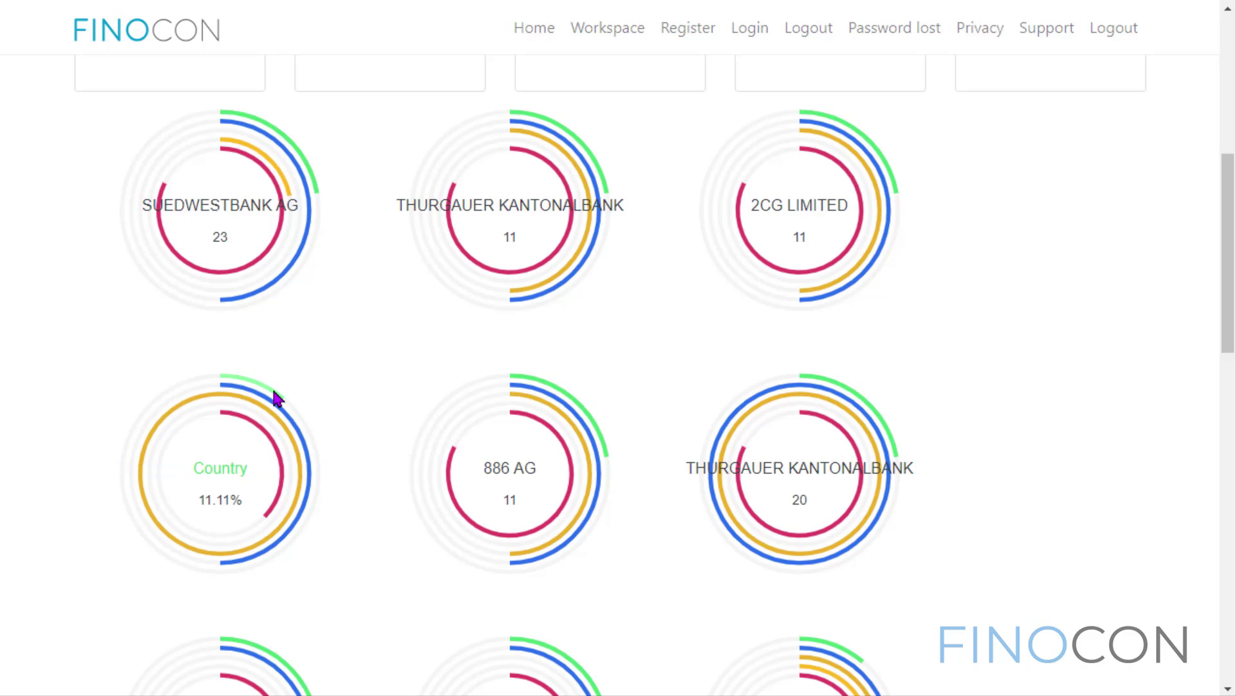
scroll(62, 554, down, 10)
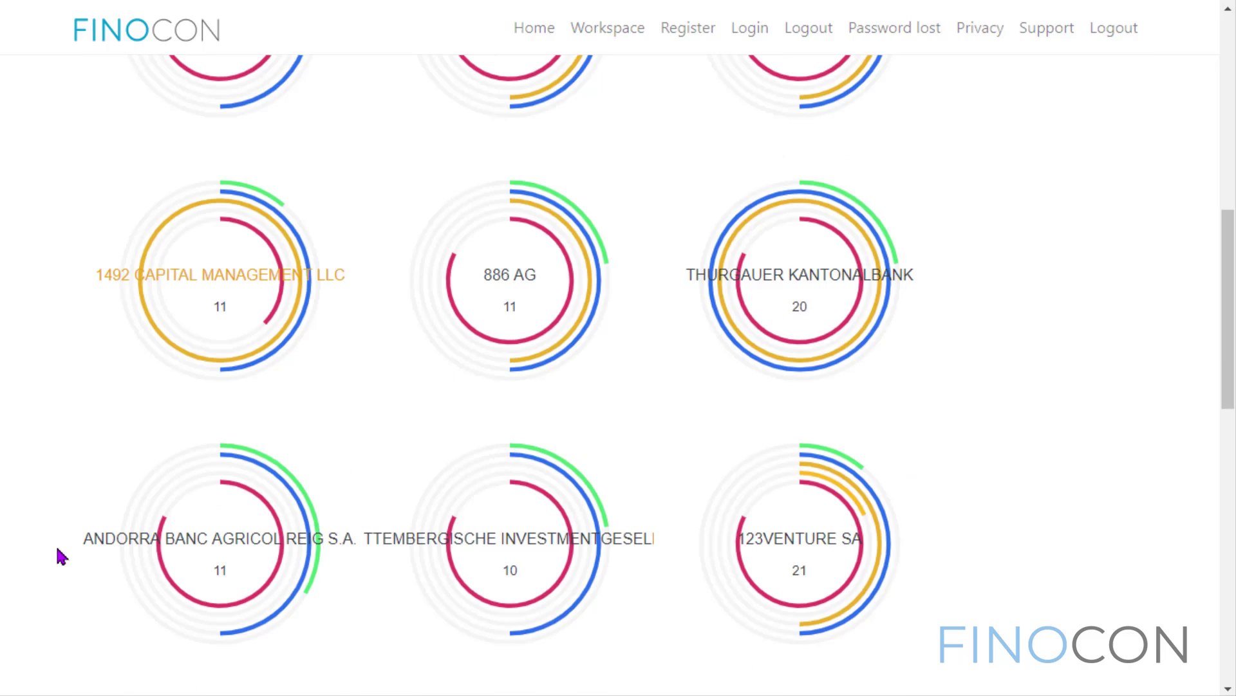
scroll(60, 559, down, 3)
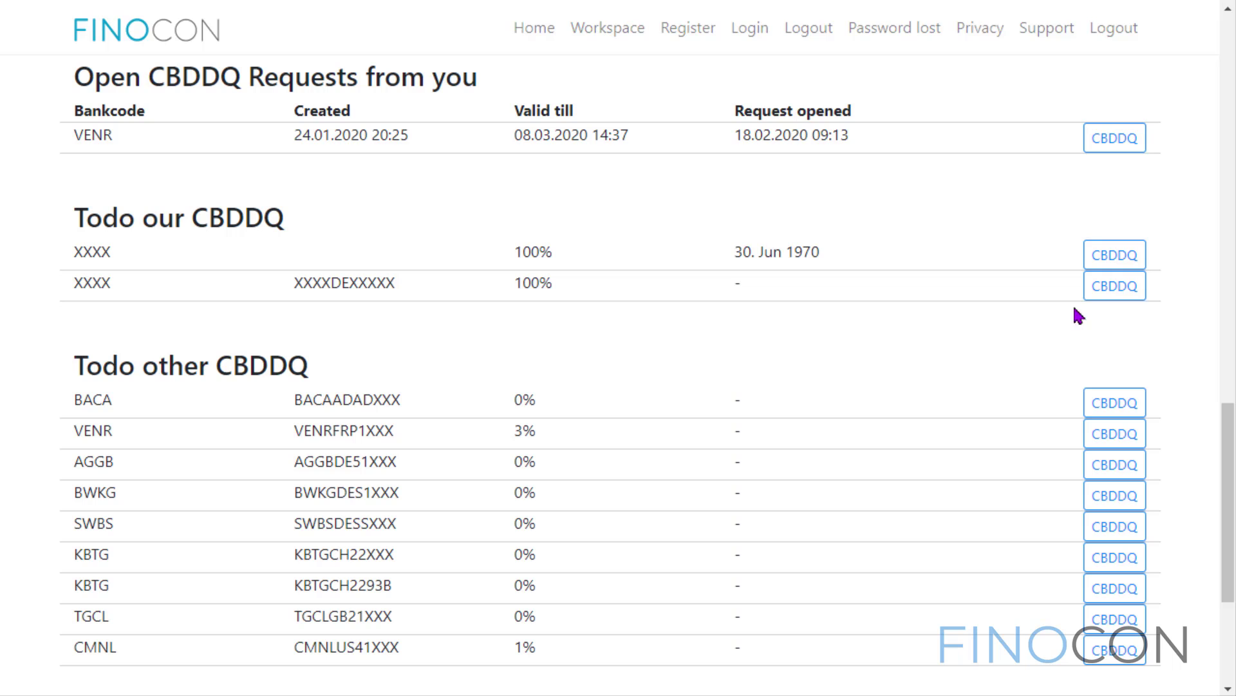
Open the own bank's main entry under Todo our CBDDQ and view the questionnaire for BIC XXXXDEXXXXX
click(1115, 257)
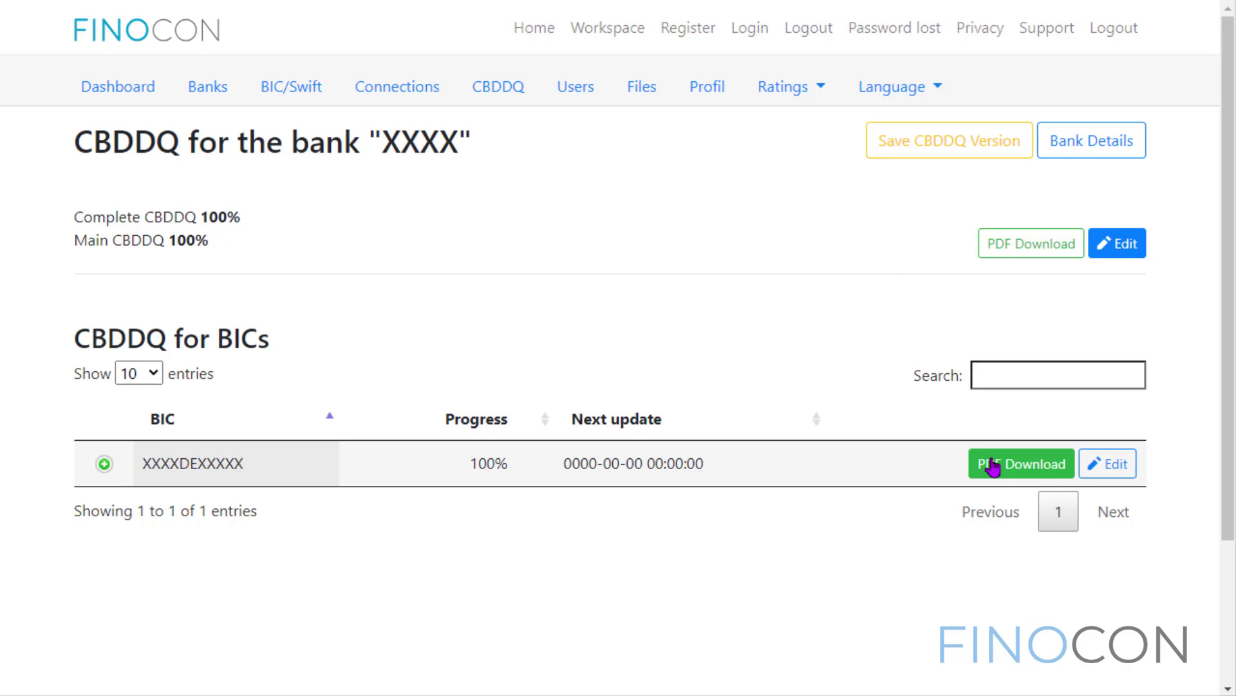
click(1109, 470)
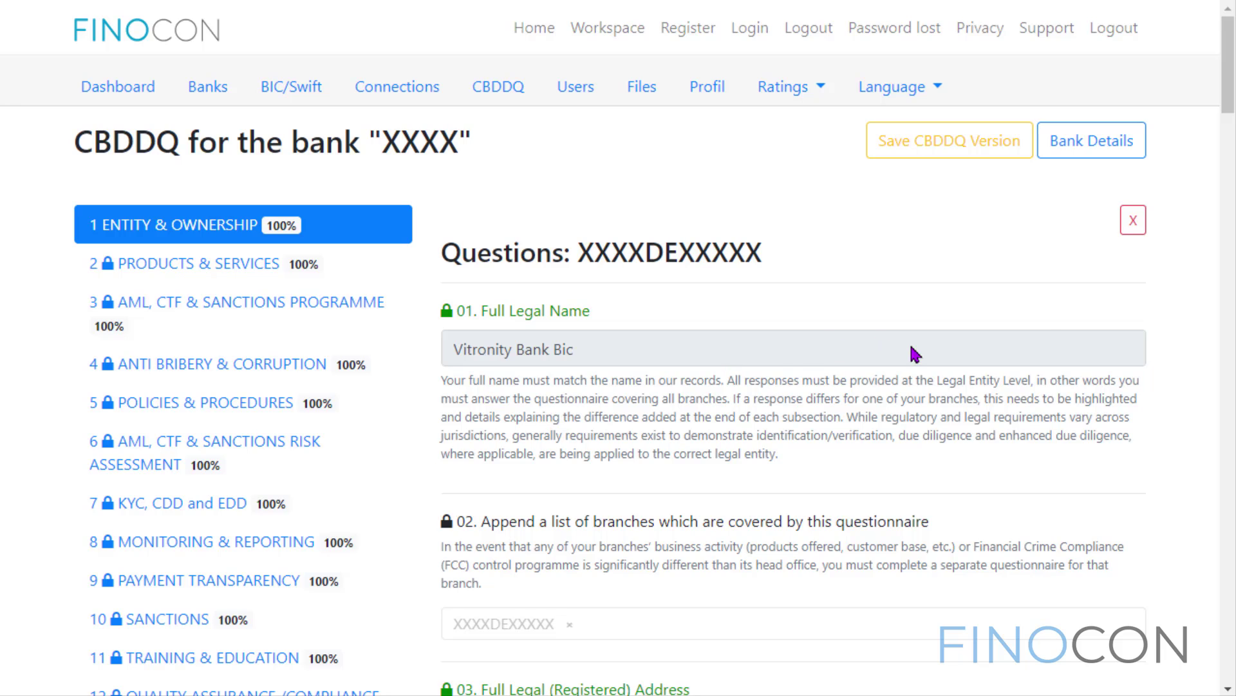
click(1143, 228)
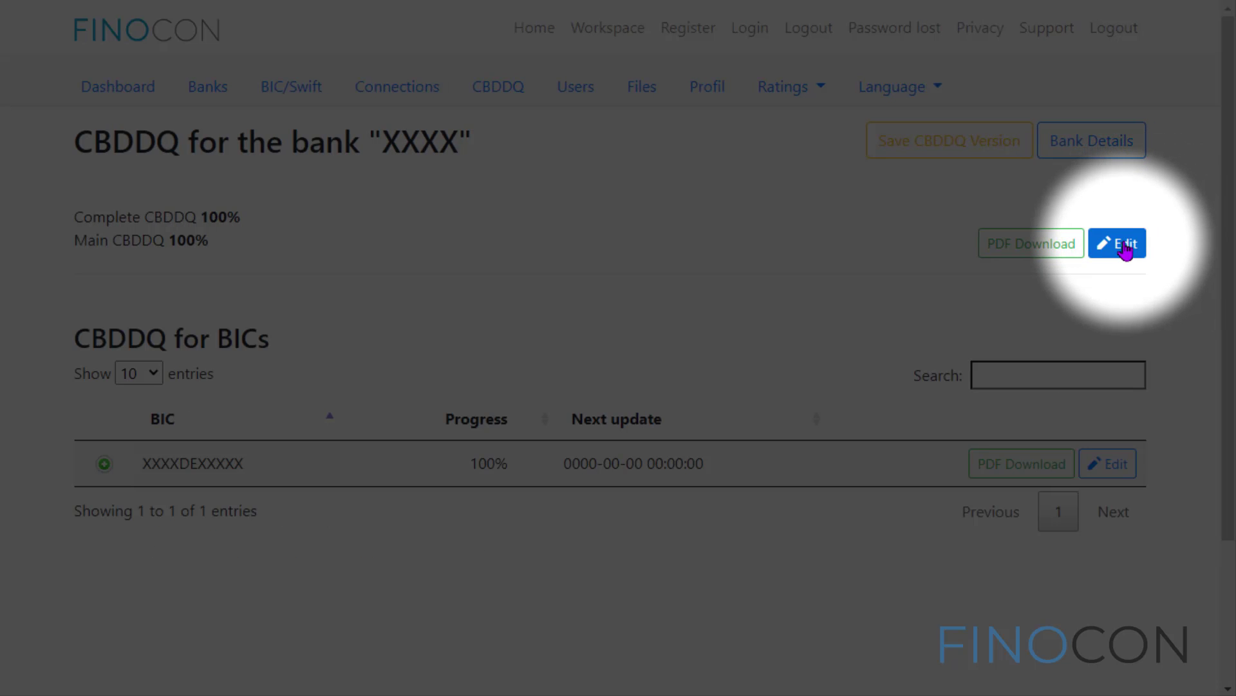
In the bank's main CBDDQ questionnaire, answer question 16 of the Entity & Ownership section with No
click(1126, 248)
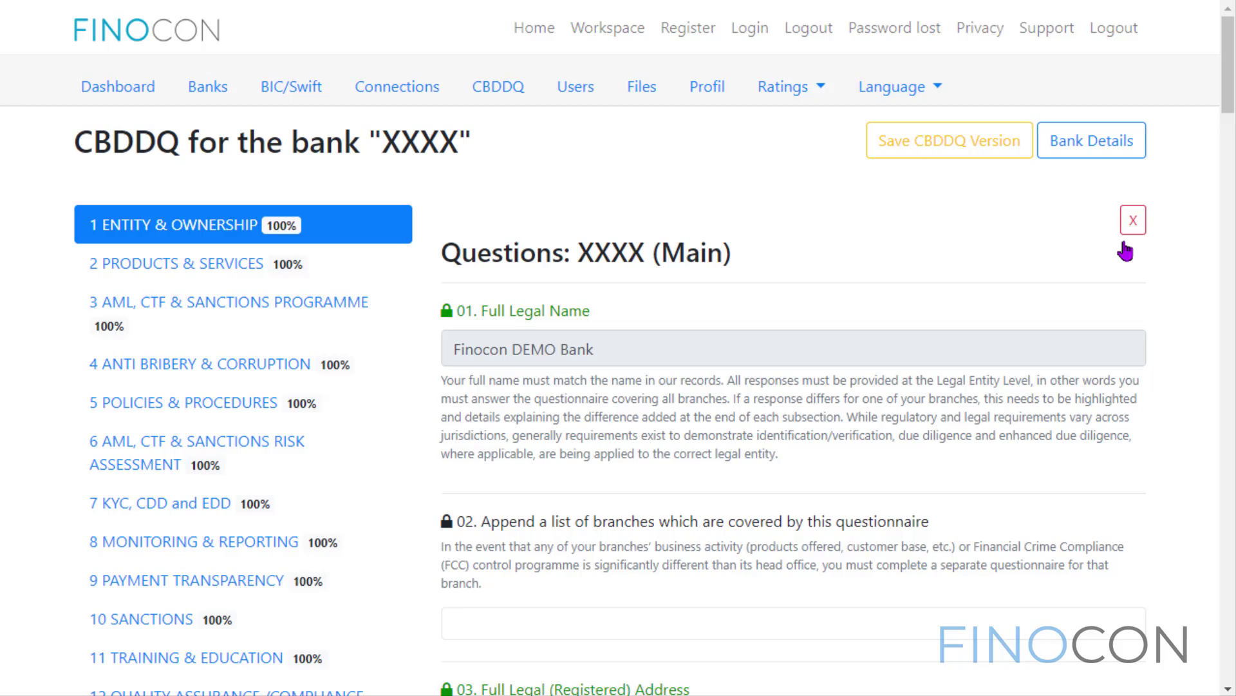
scroll(1126, 263, down, 6)
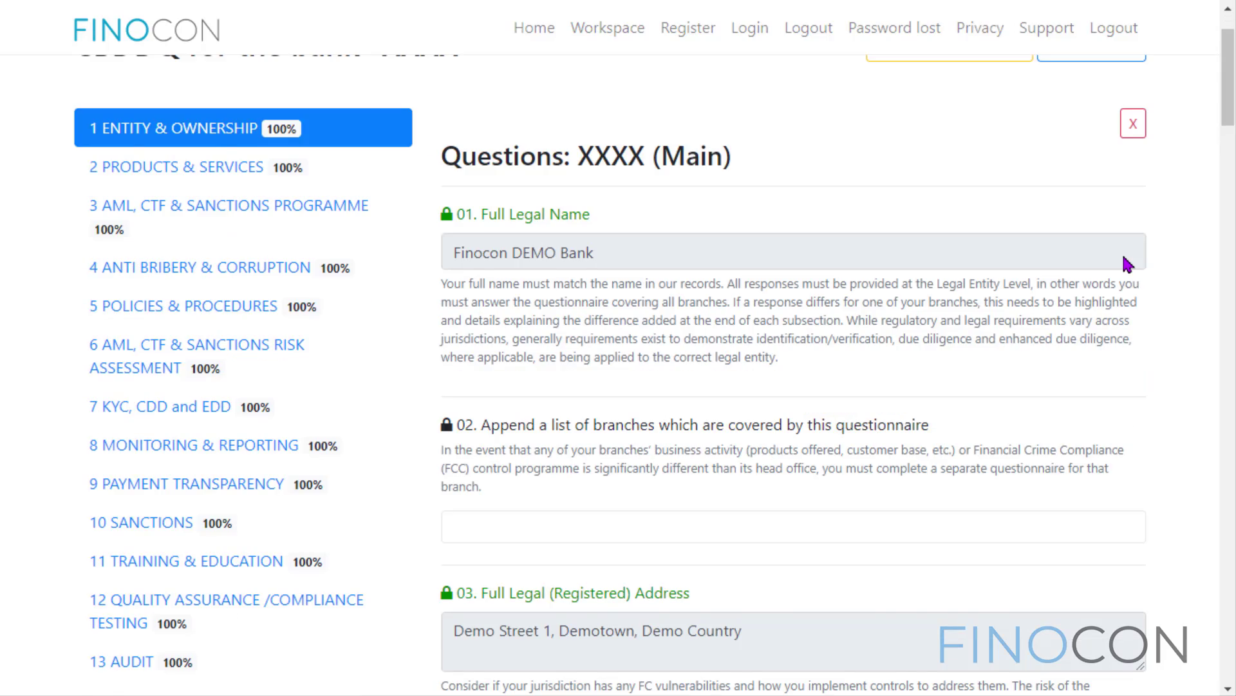
scroll(1126, 264, down, 18)
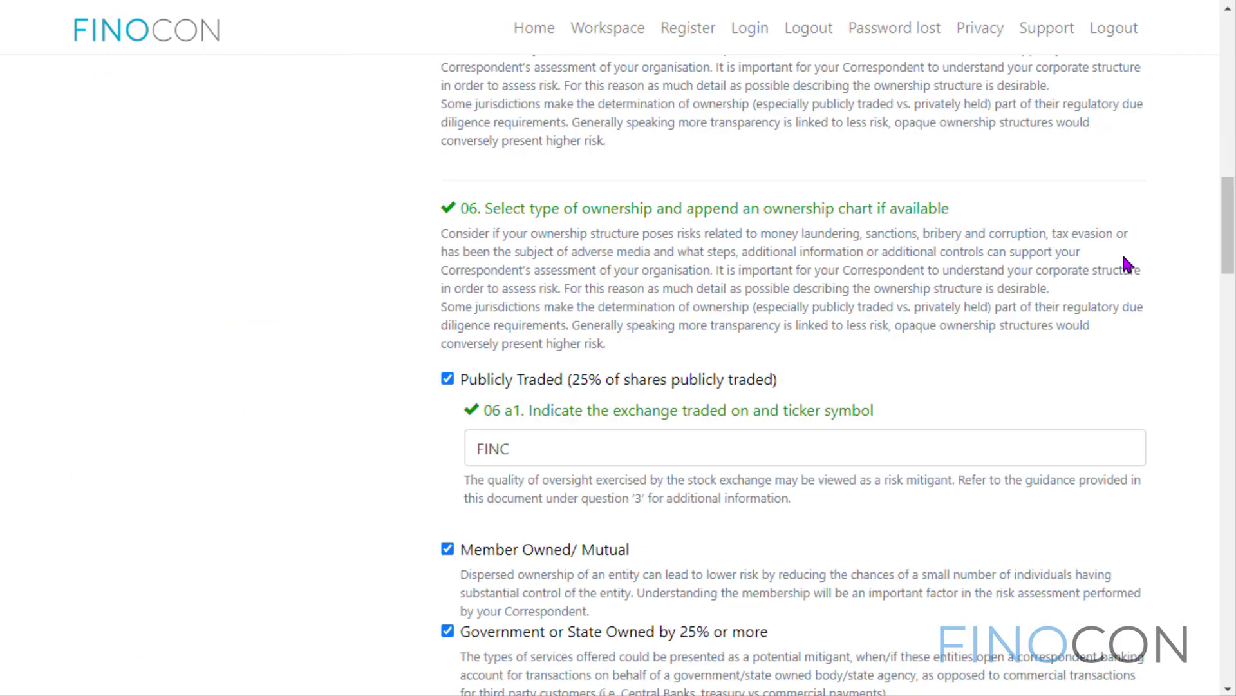
scroll(1126, 264, down, 20)
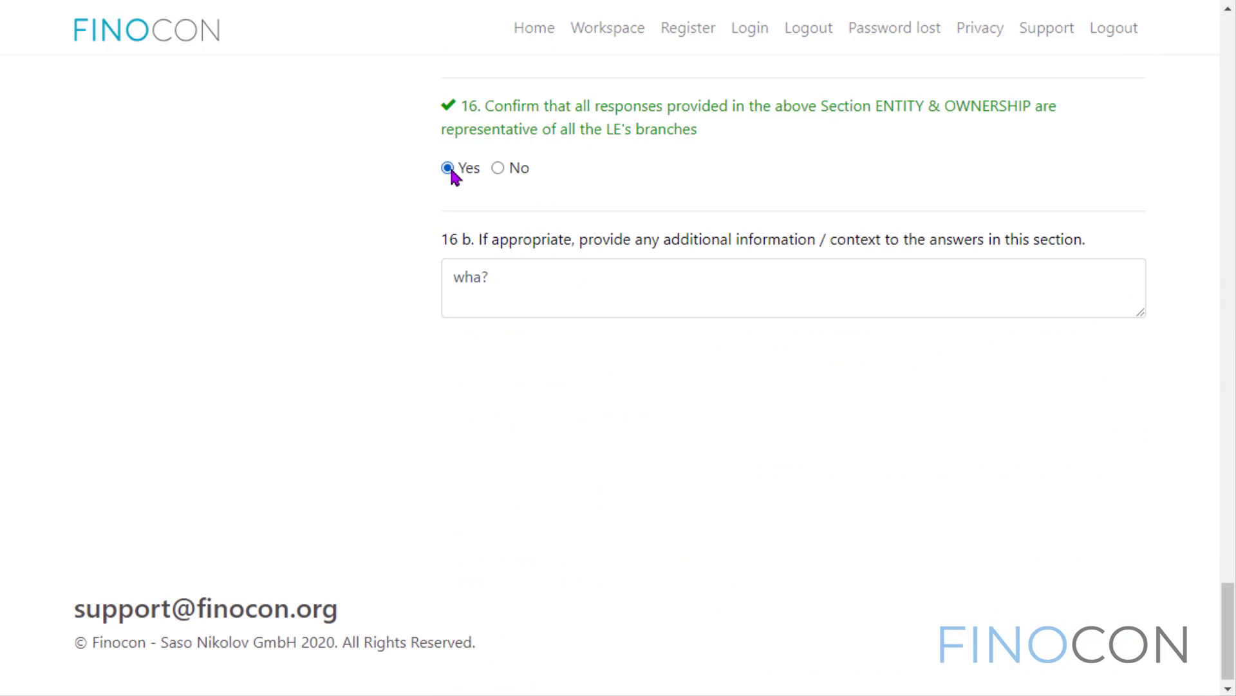
click(498, 168)
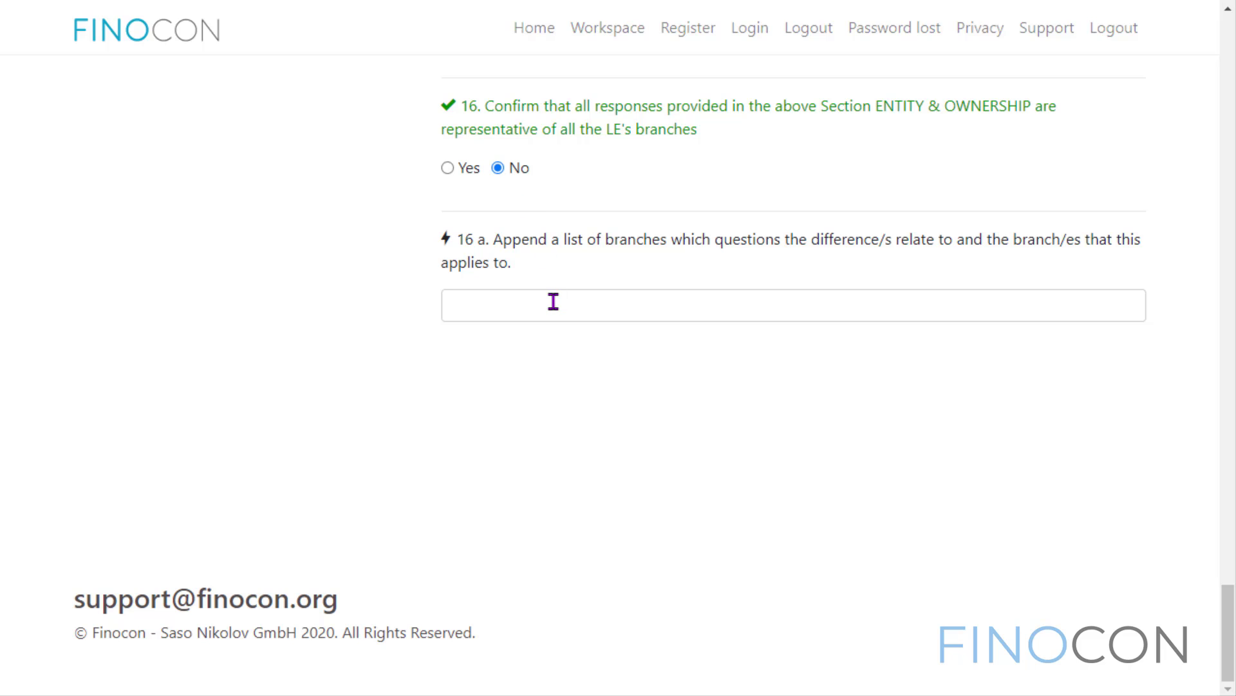
Append branch XXXXDEXXXXX to the list in question 16 a and close the main questionnaire
click(553, 304)
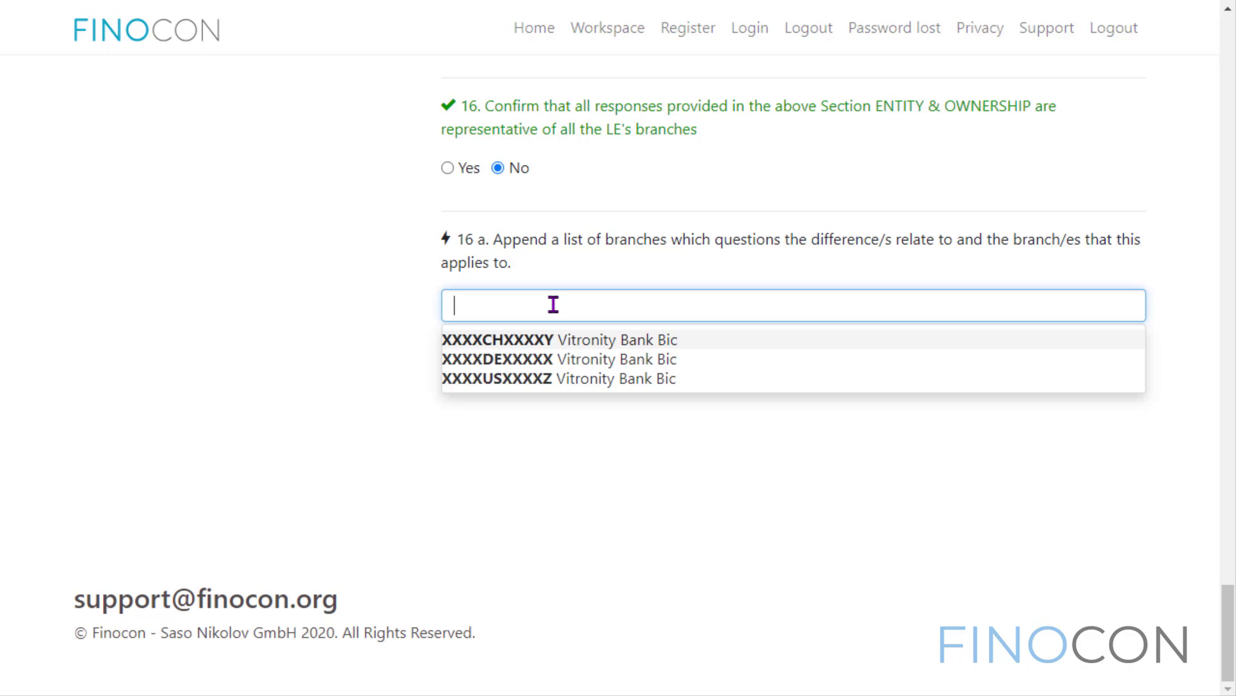
click(565, 359)
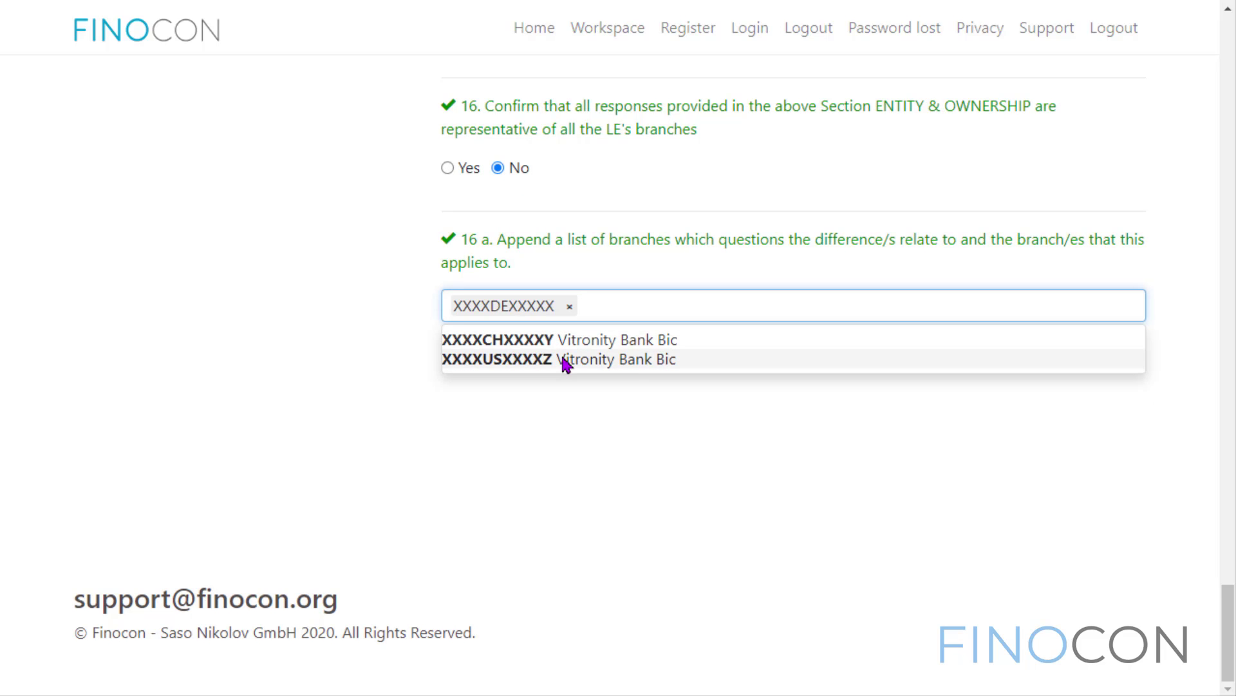
click(541, 395)
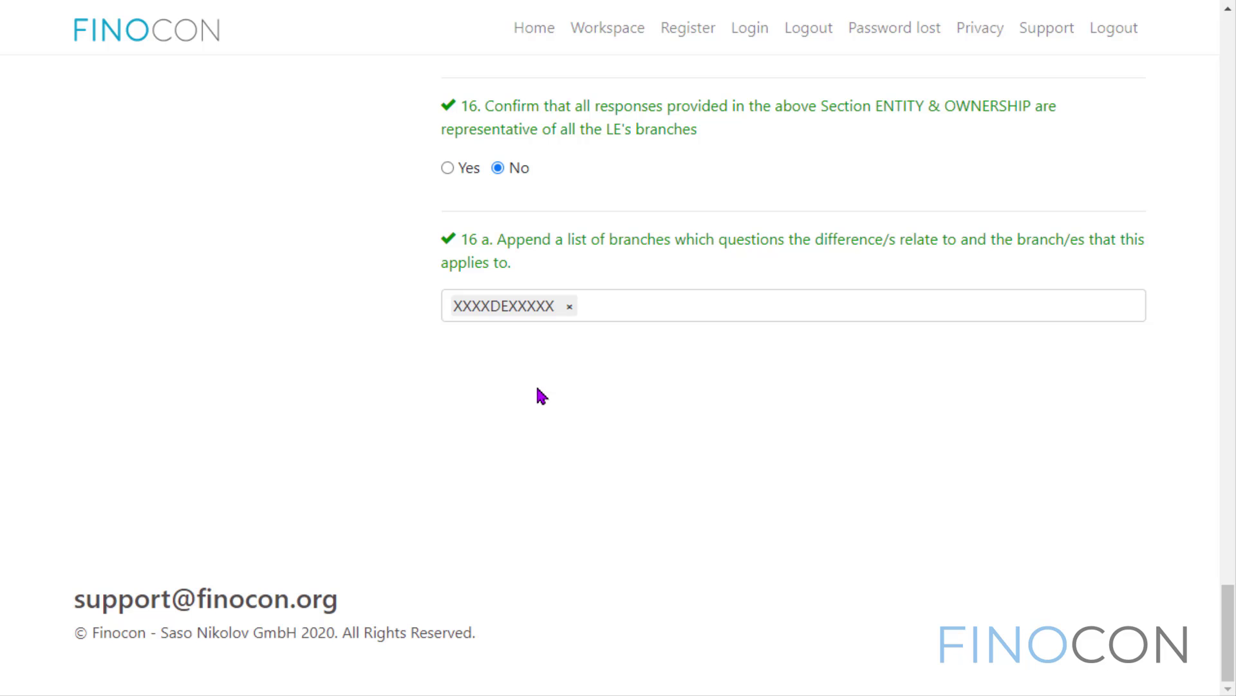
scroll(538, 389, up, 20)
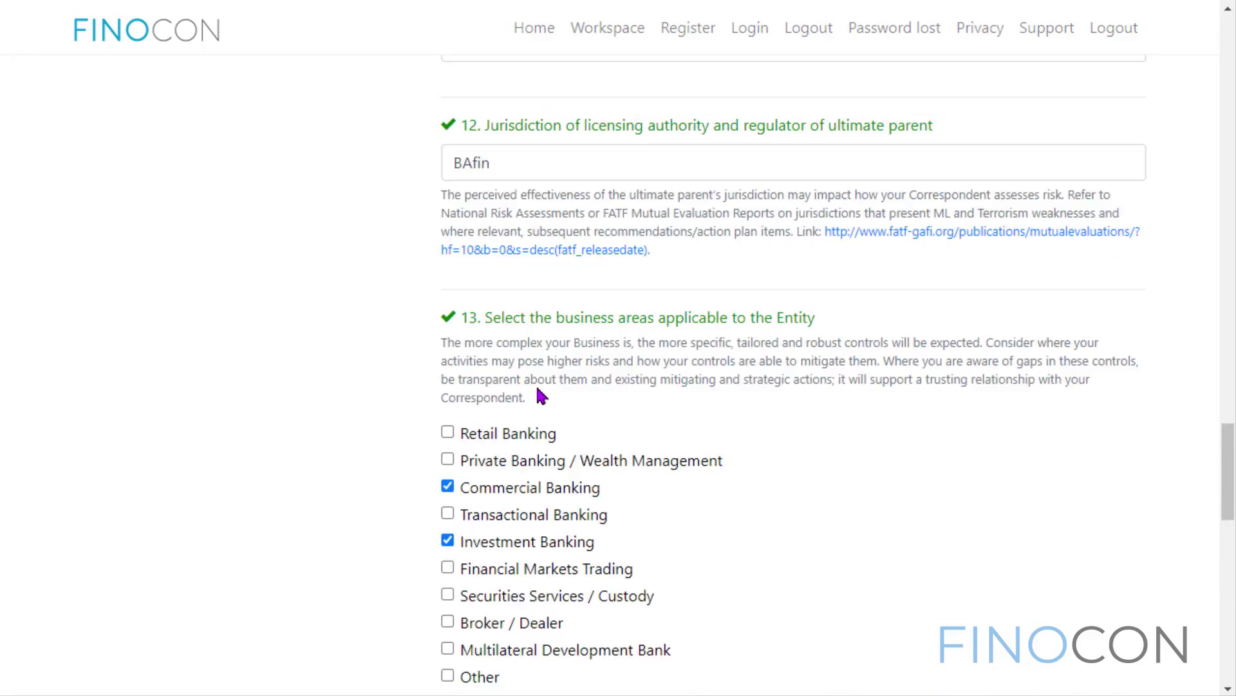
scroll(539, 394, up, 15)
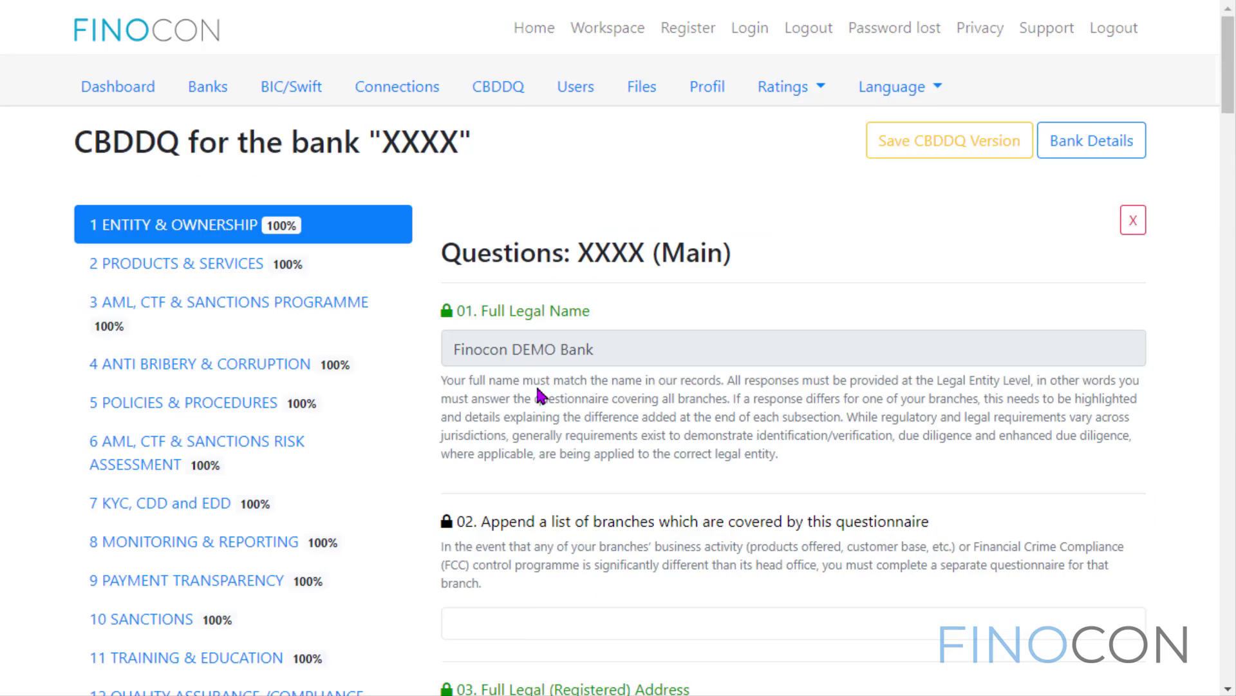
click(1131, 222)
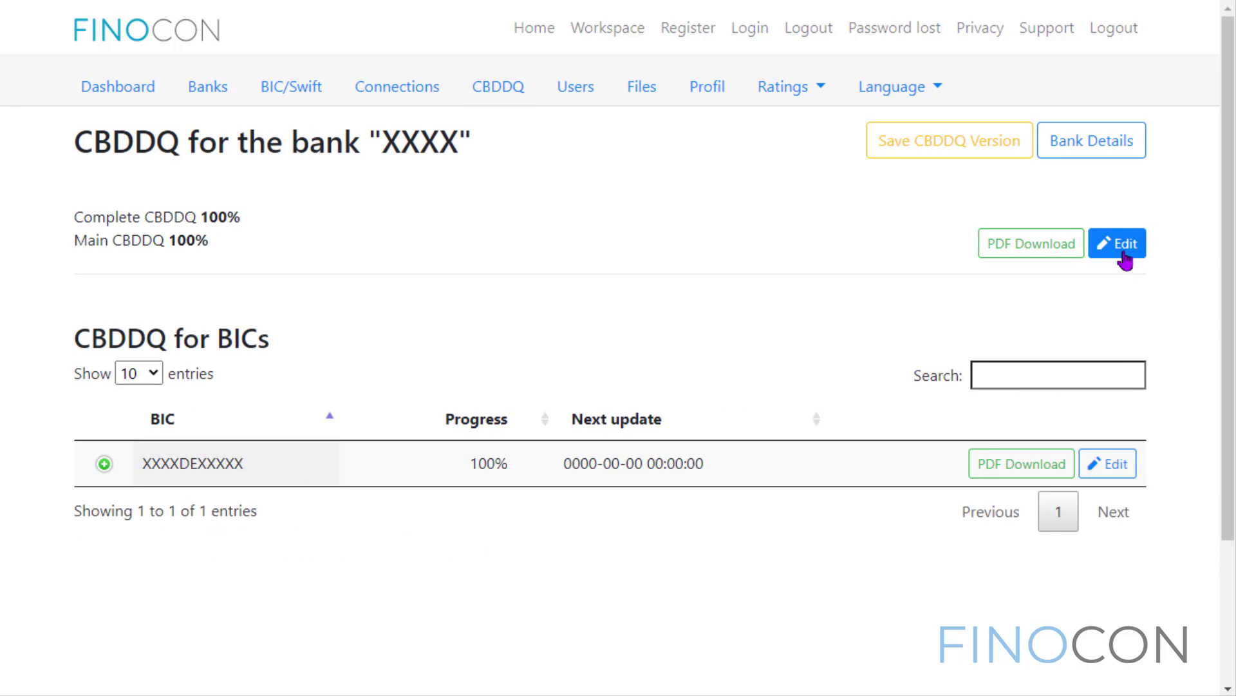
In the questionnaire for BIC XXXXDEXXXXX, add "gfgfg" to the end of the question 04 primary business address answer
click(1118, 471)
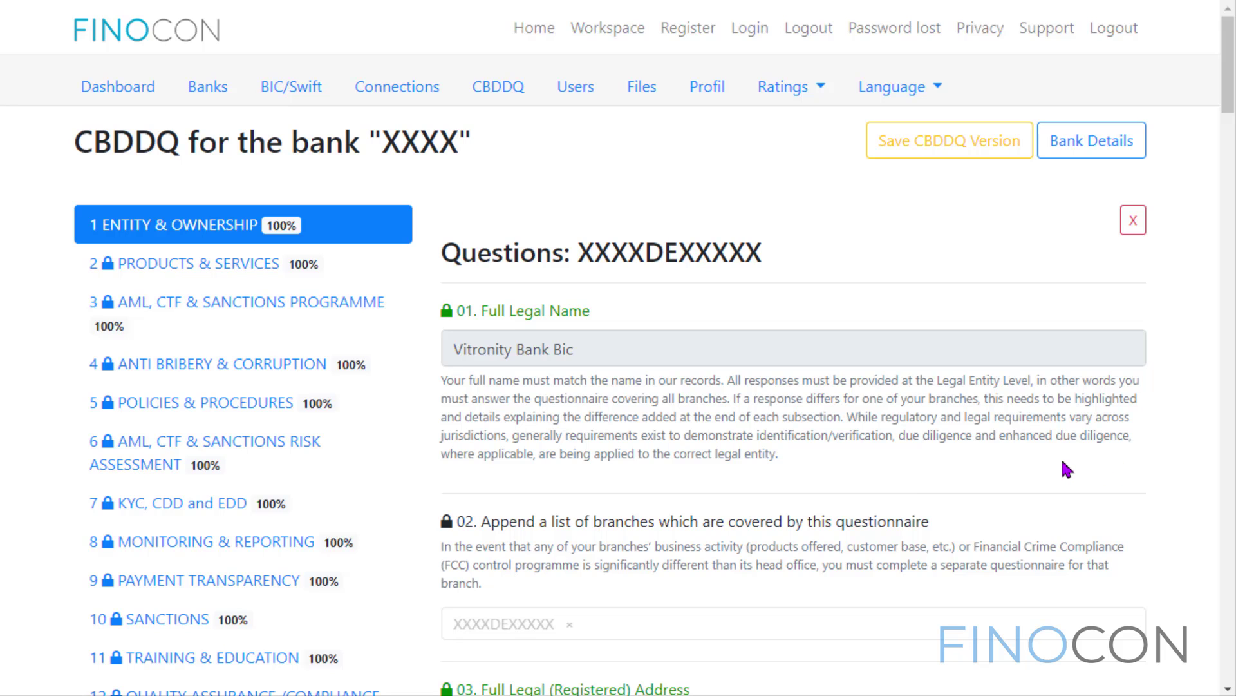
scroll(1067, 469, down, 1)
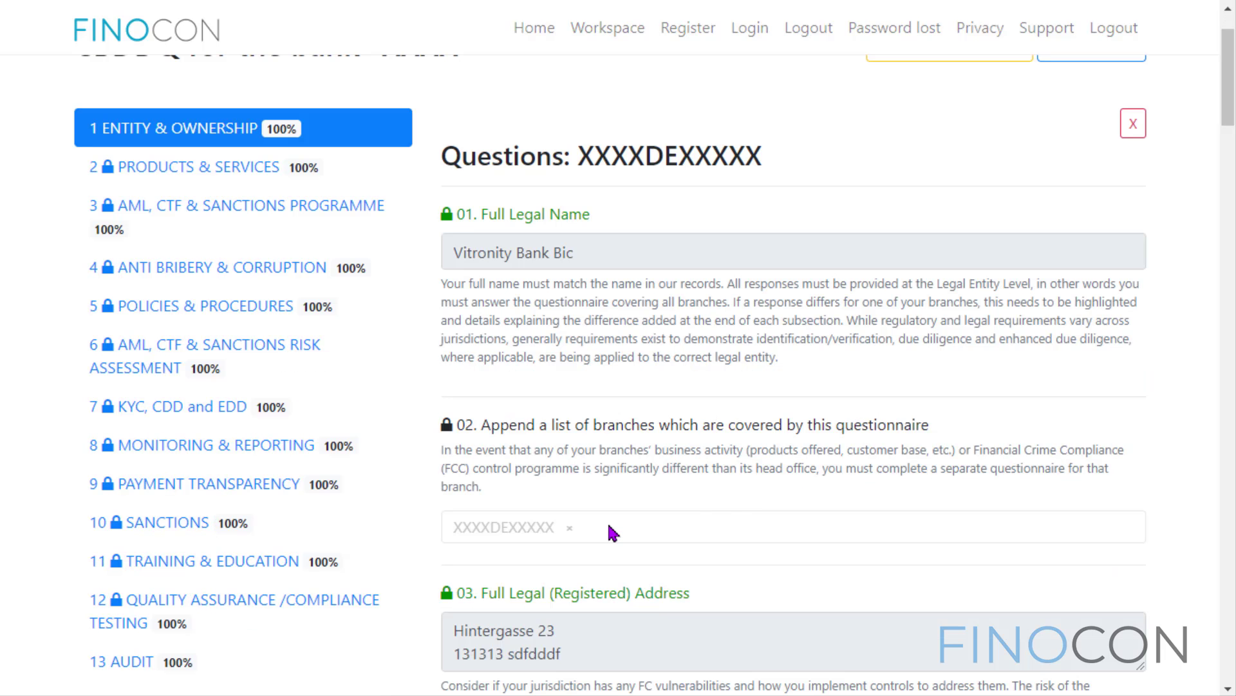
scroll(613, 532, down, 6)
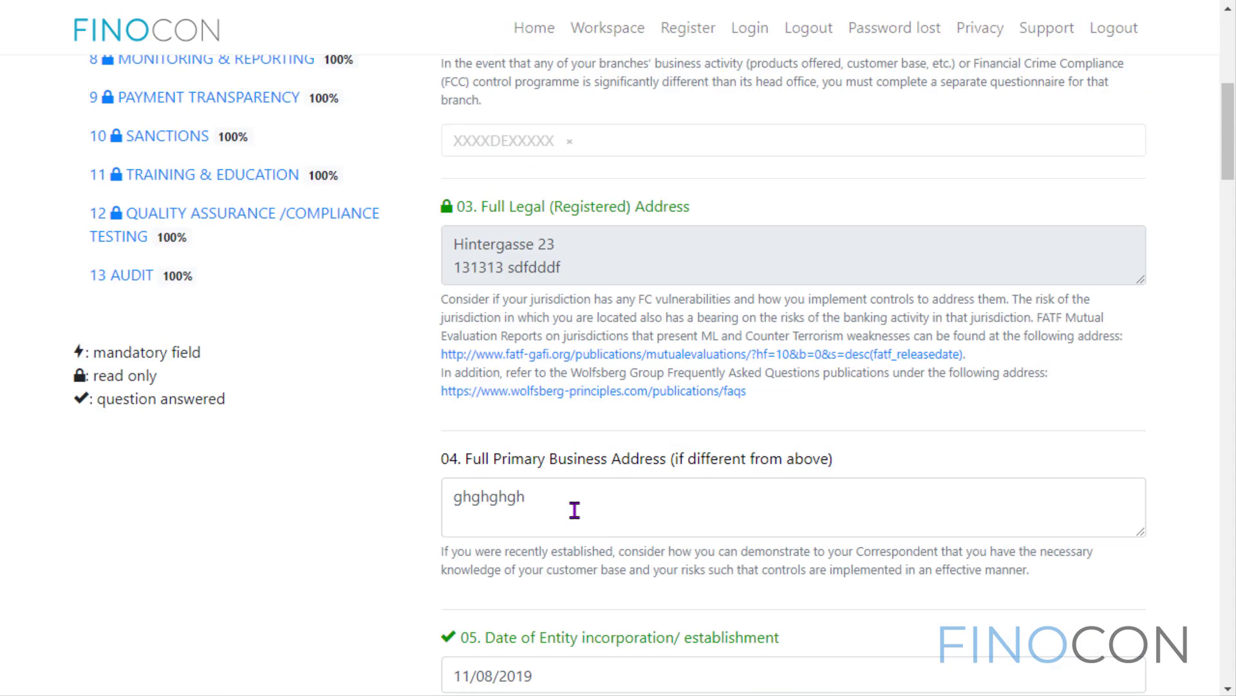
click(573, 501)
text(gfgfg)
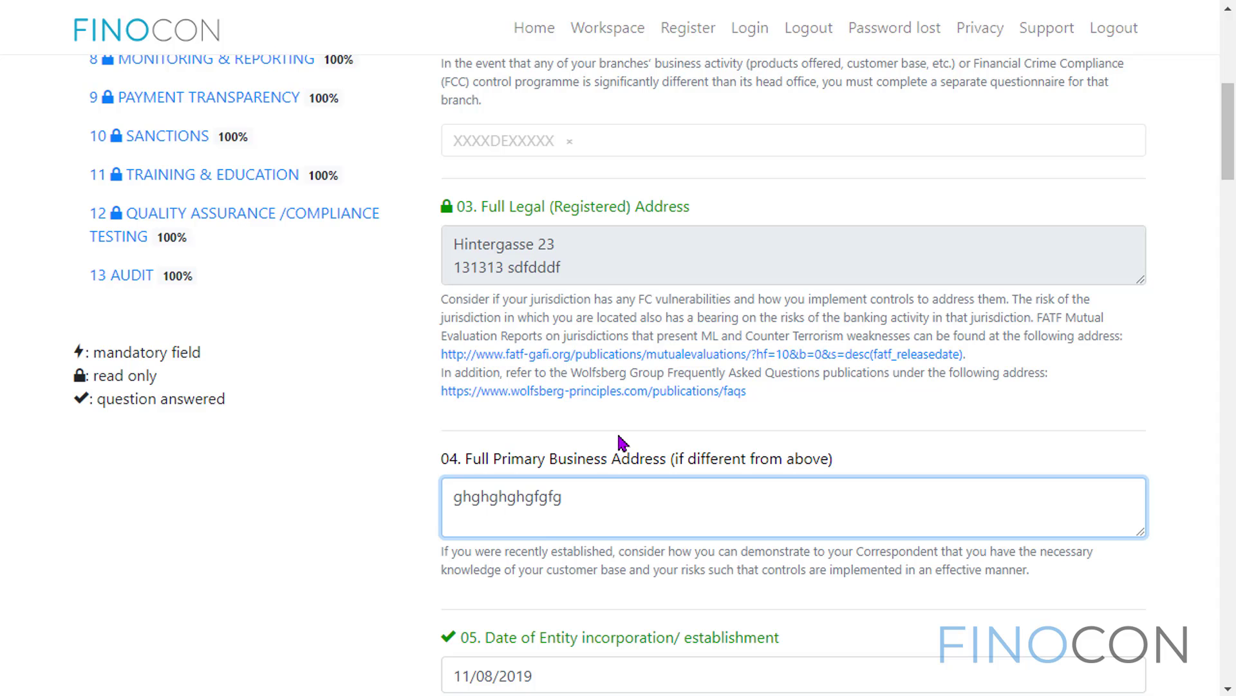
scroll(620, 442, down, 3)
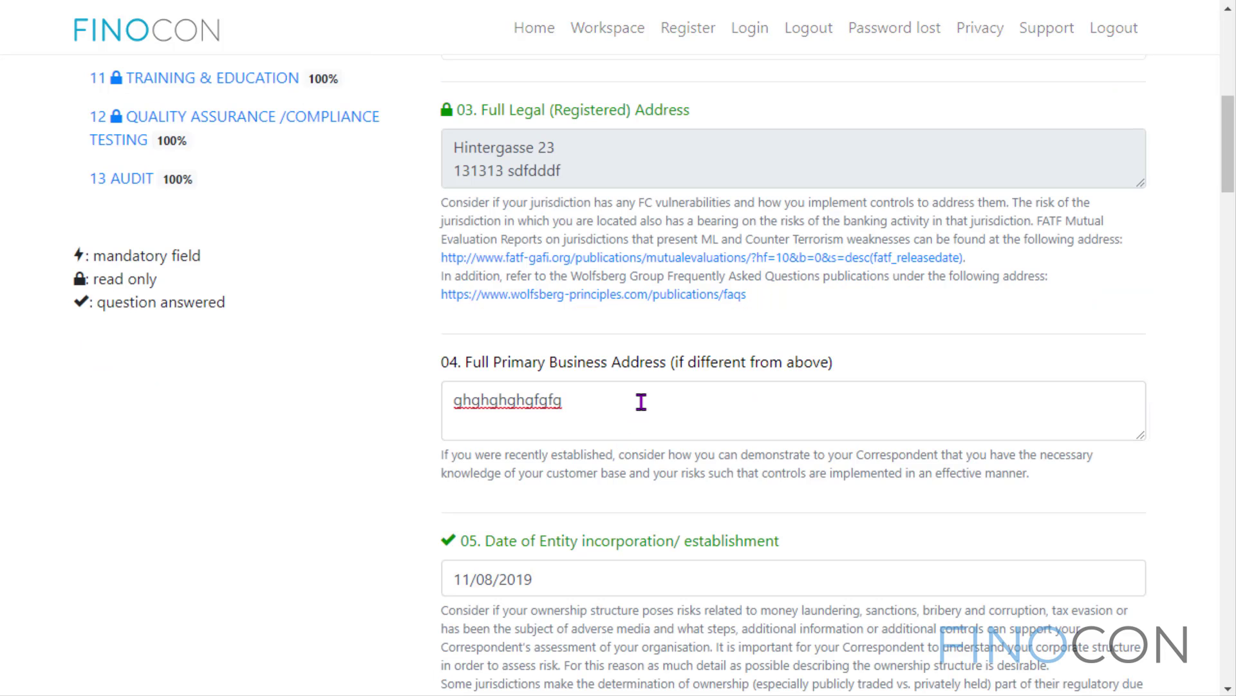
Open the bank details and examine the expanded entries of the Swiss and German BICs and the contacts list
scroll(641, 402, up, 9)
click(1092, 147)
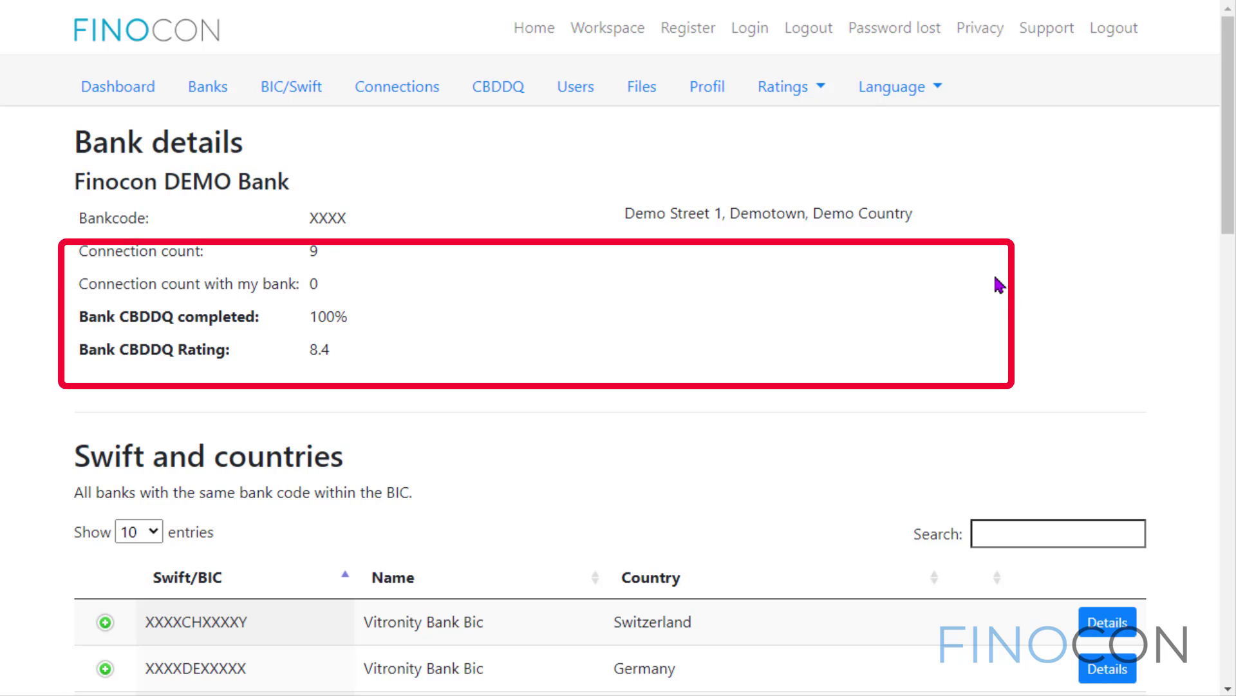
scroll(902, 444, down, 2)
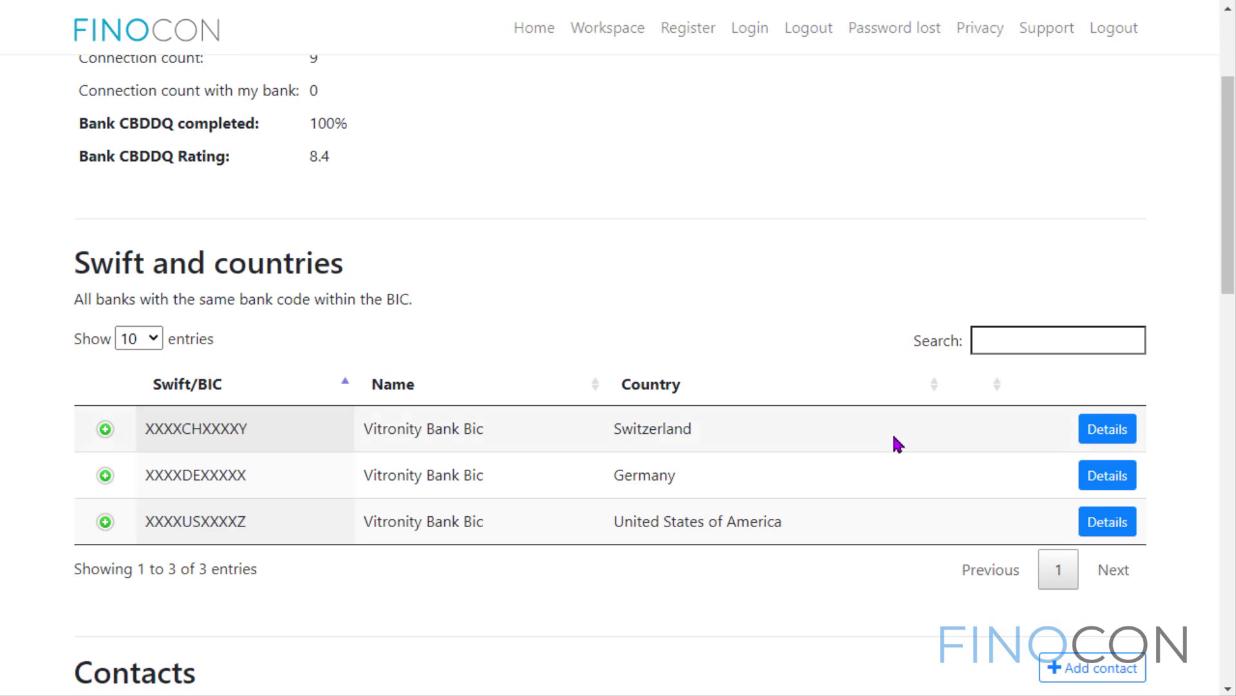
scroll(894, 442, down, 1)
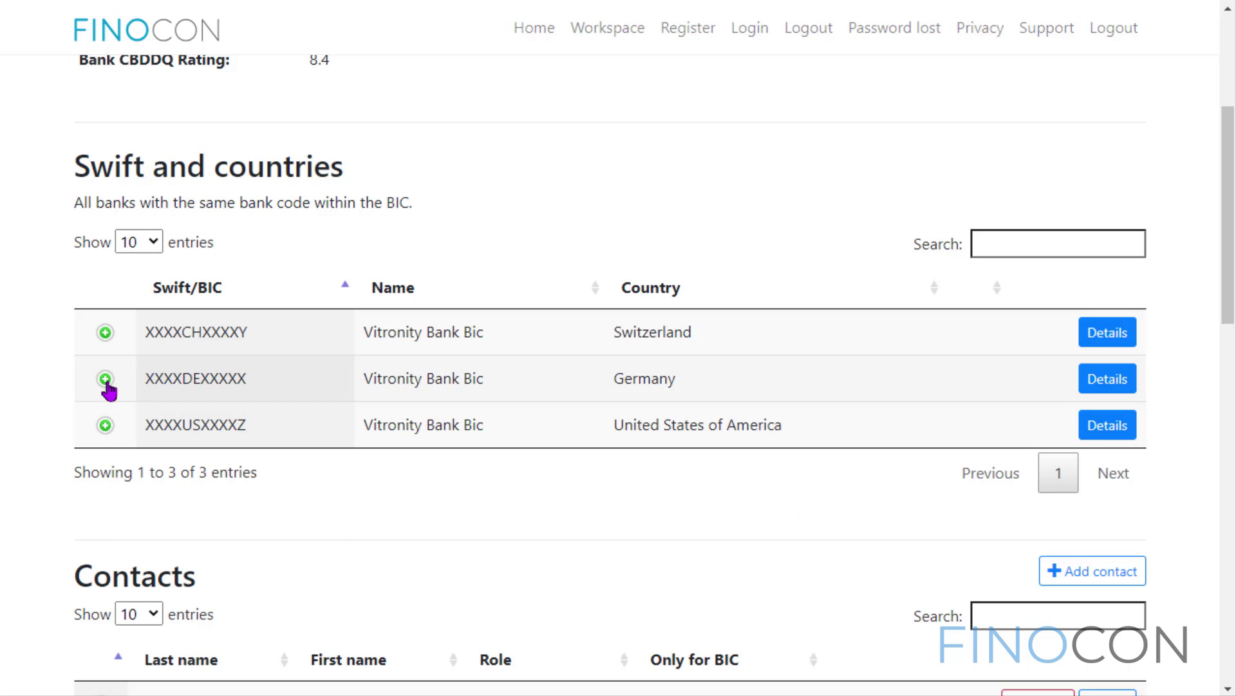
click(105, 334)
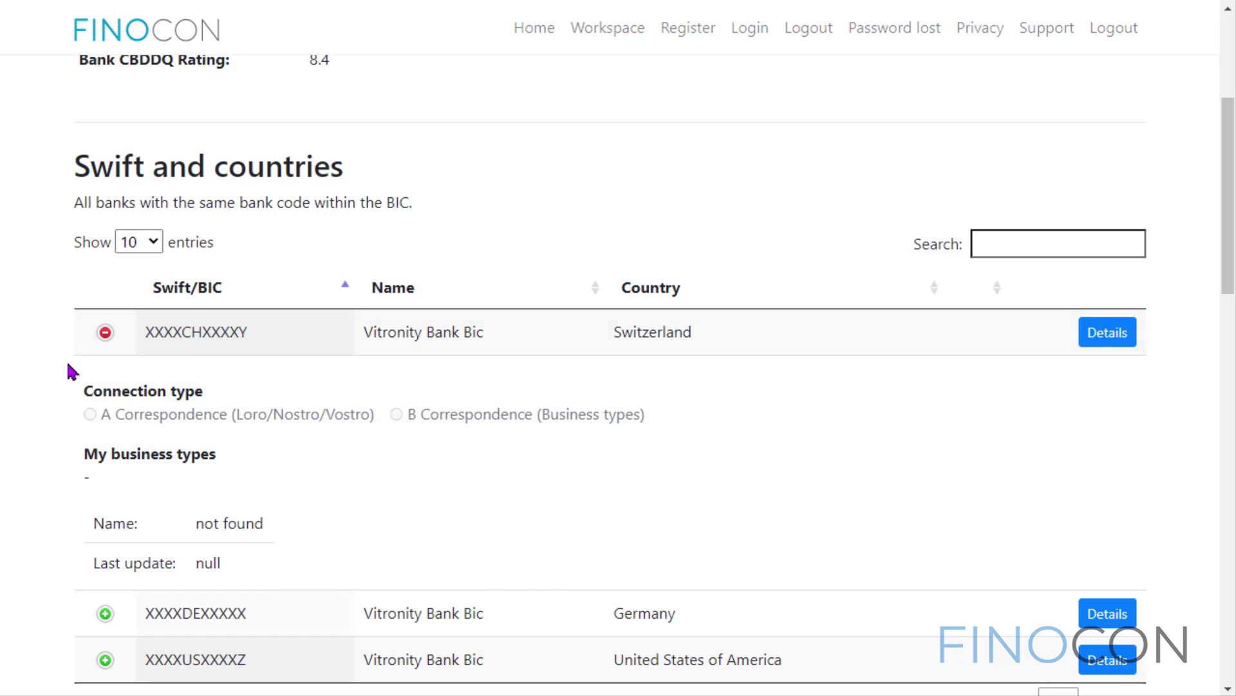
scroll(68, 365, down, 3)
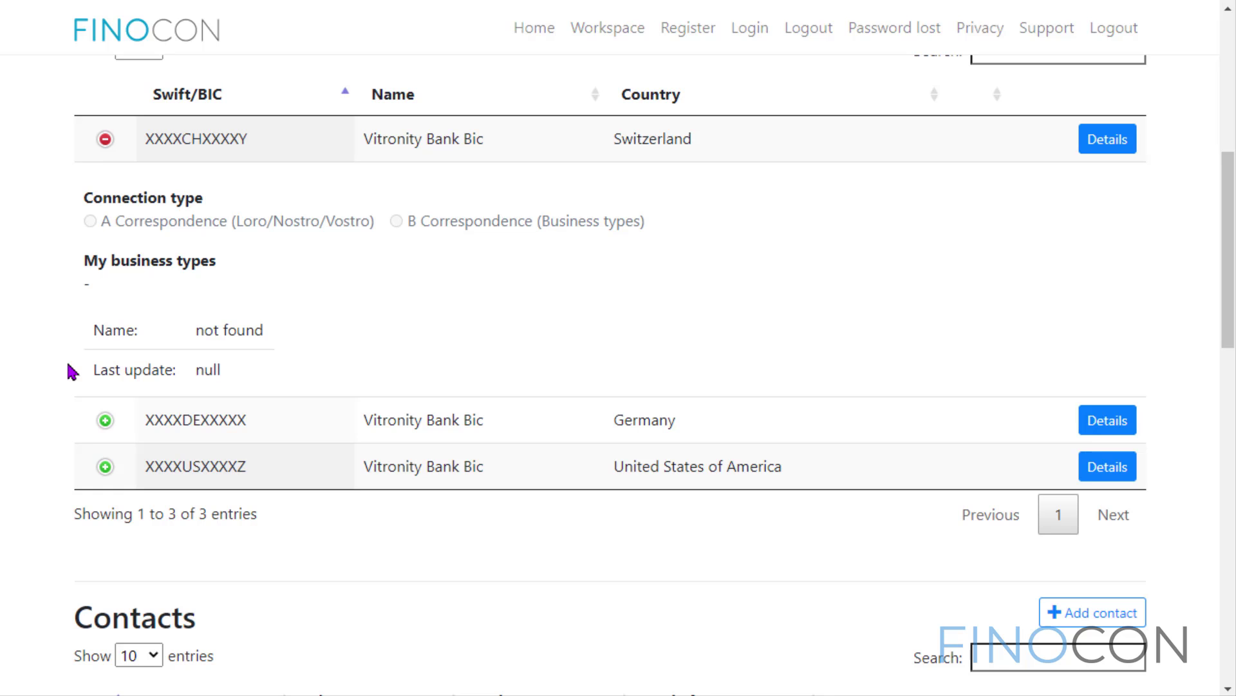
click(103, 420)
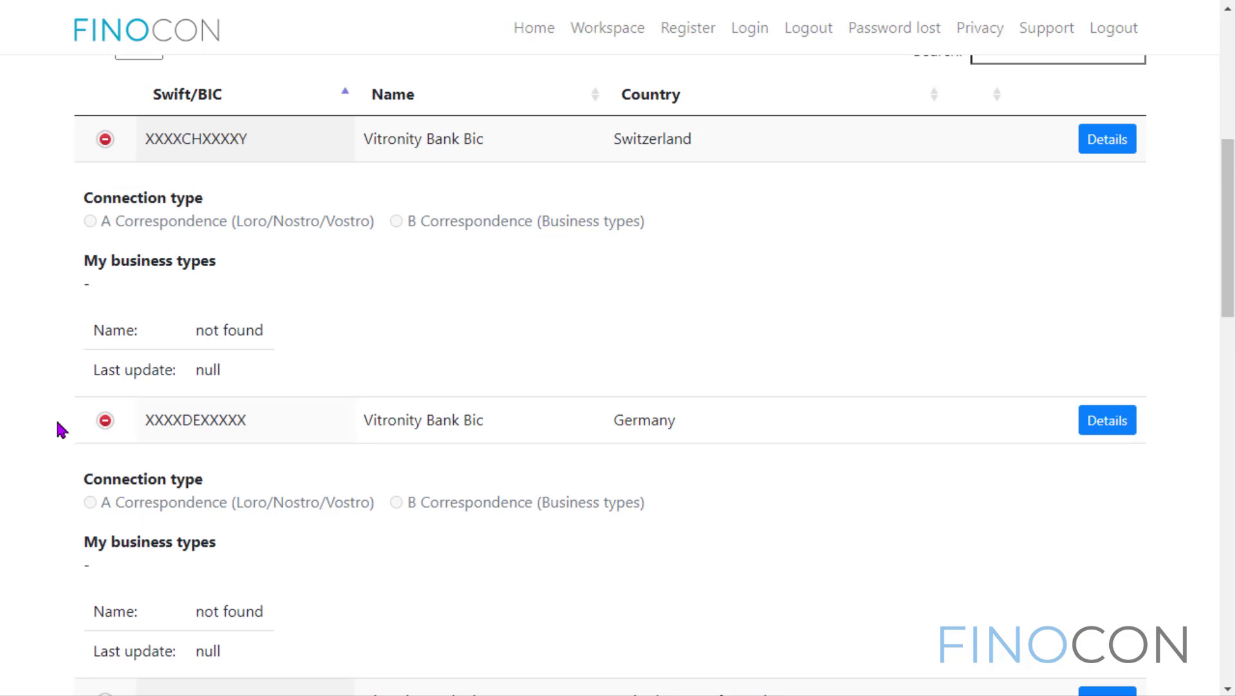
scroll(58, 429, down, 4)
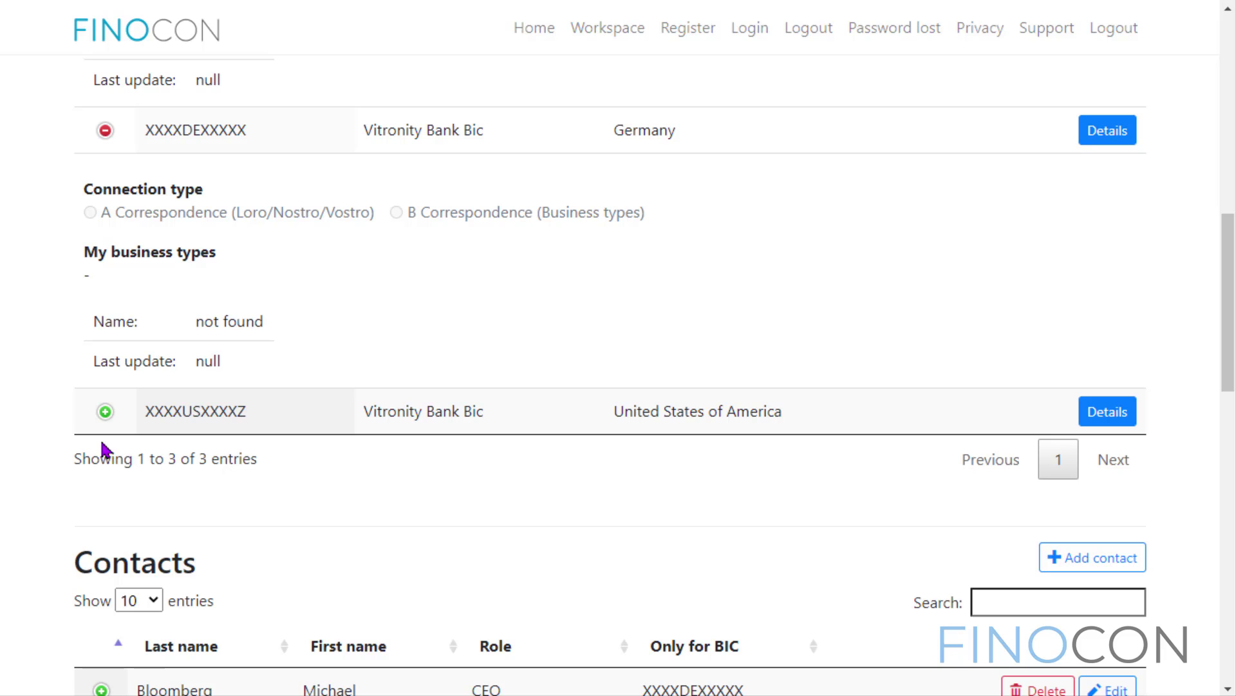
scroll(354, 506, down, 4)
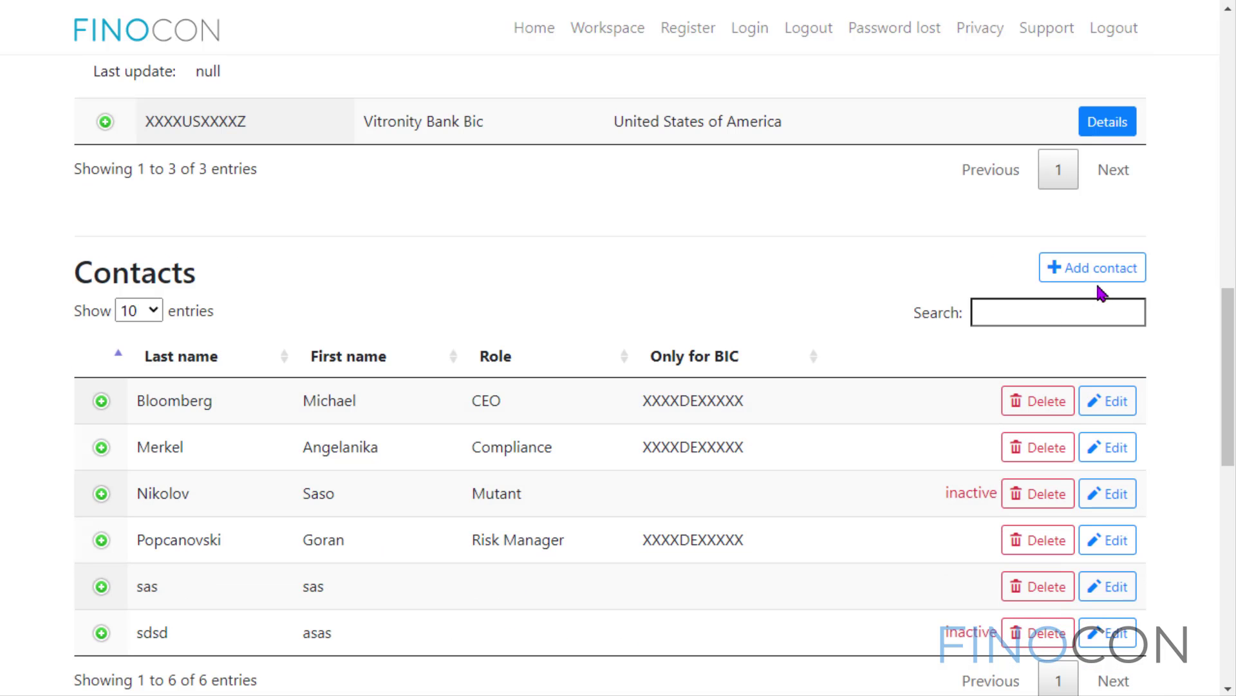
scroll(1159, 288, down, 1)
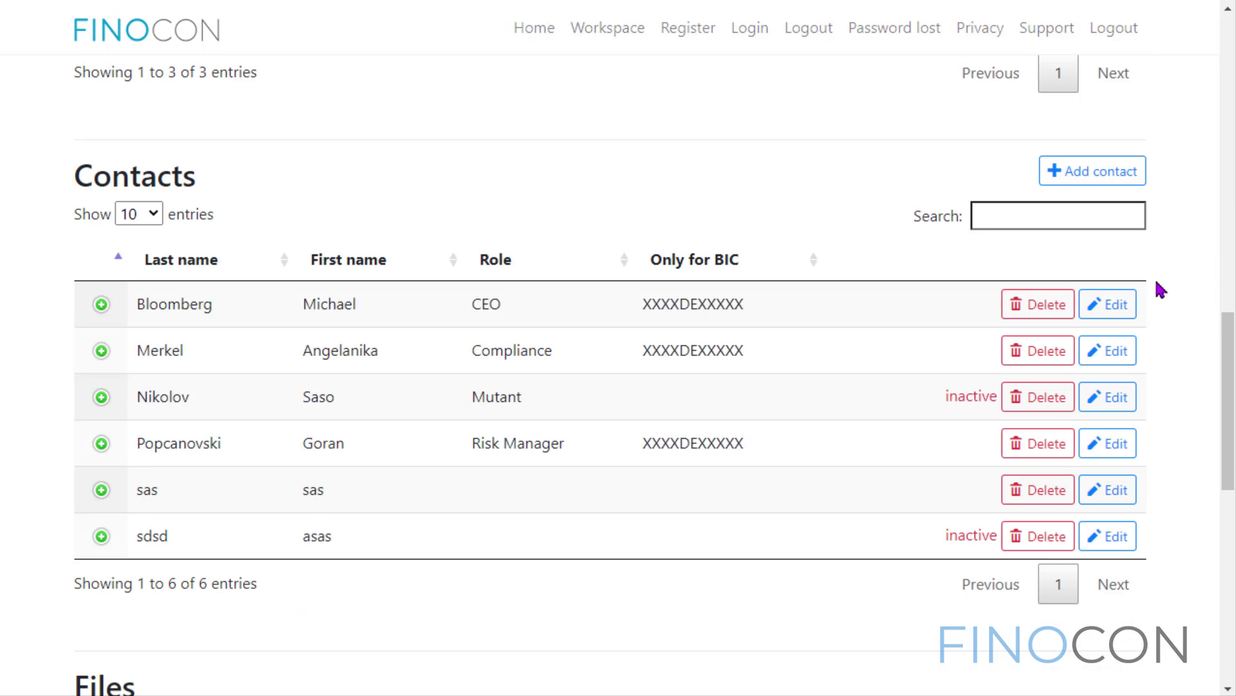
Open a blank contact form, view the choices for relating the contact to a BIC, and cancel the form
click(1117, 185)
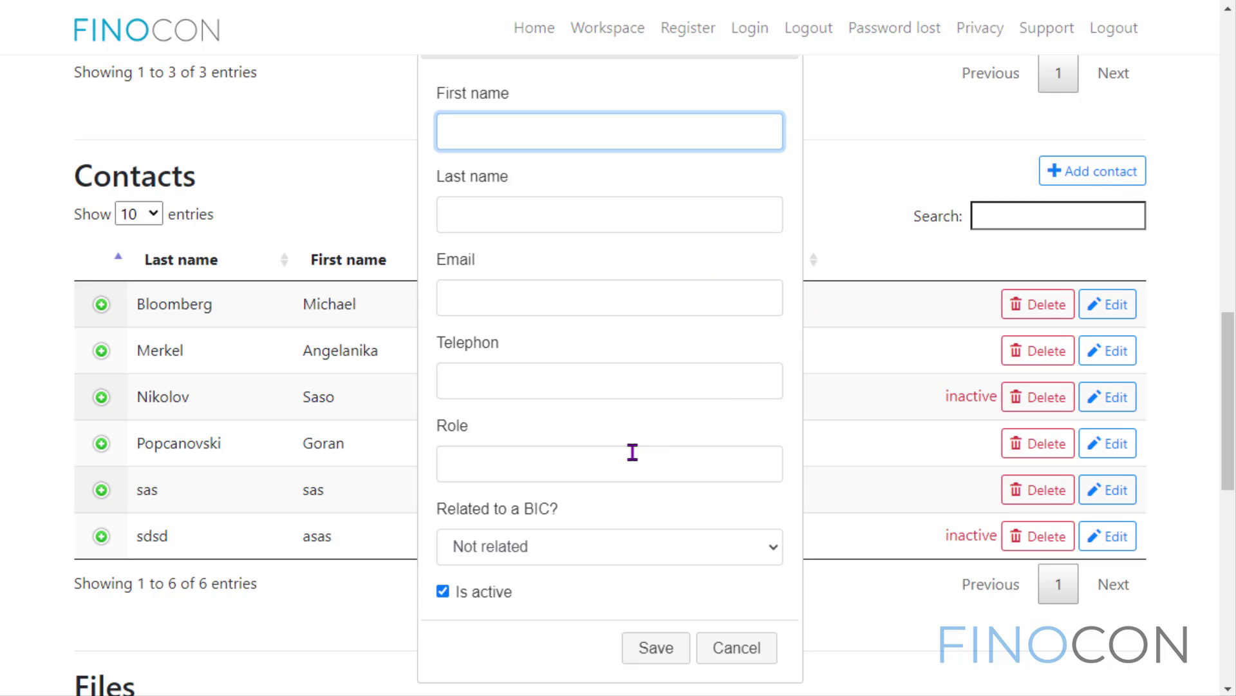
click(634, 554)
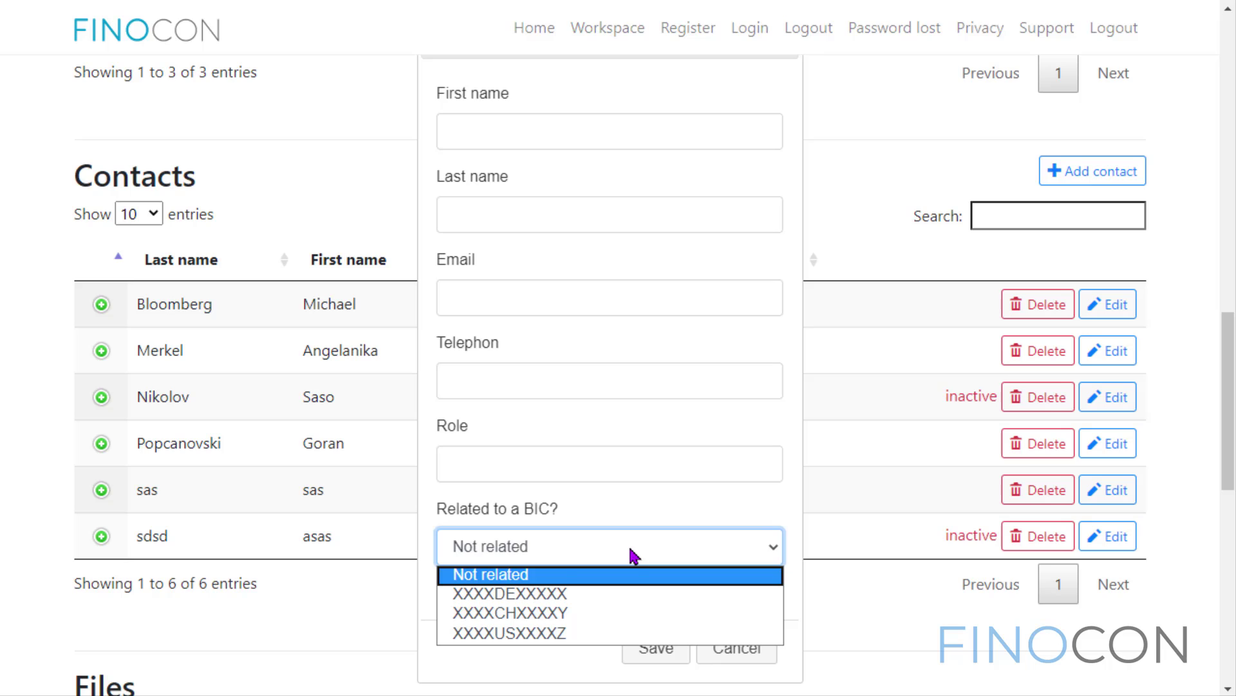
click(584, 660)
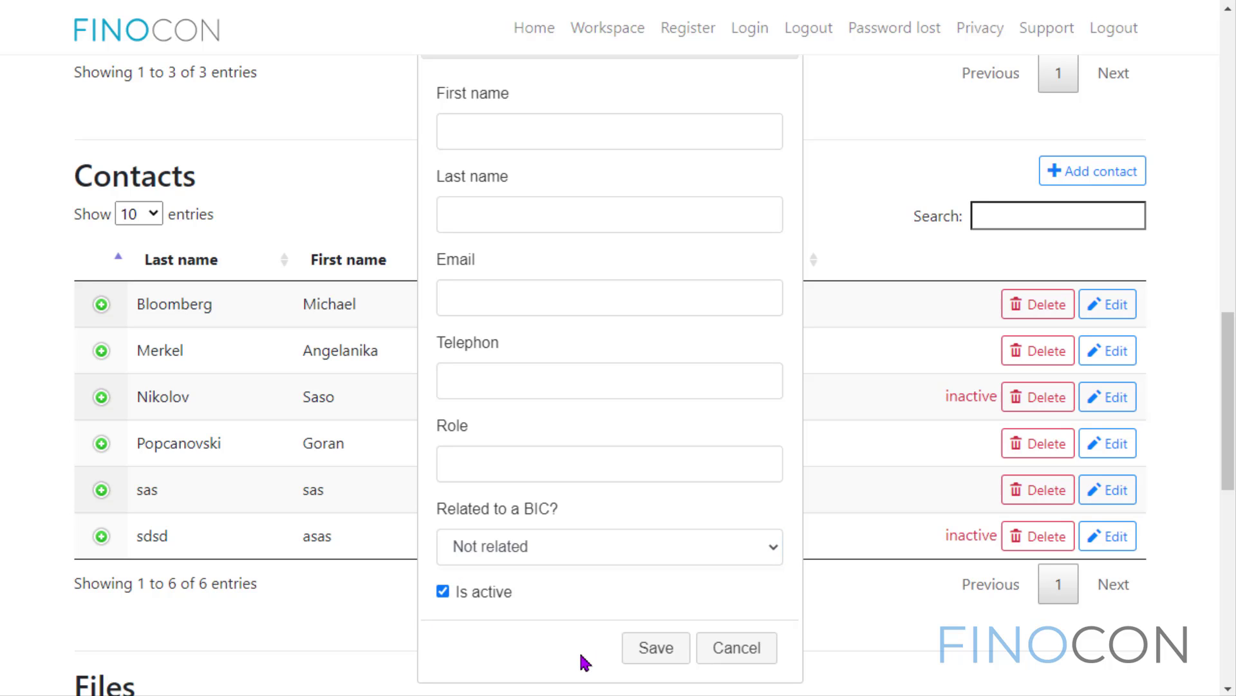
click(749, 663)
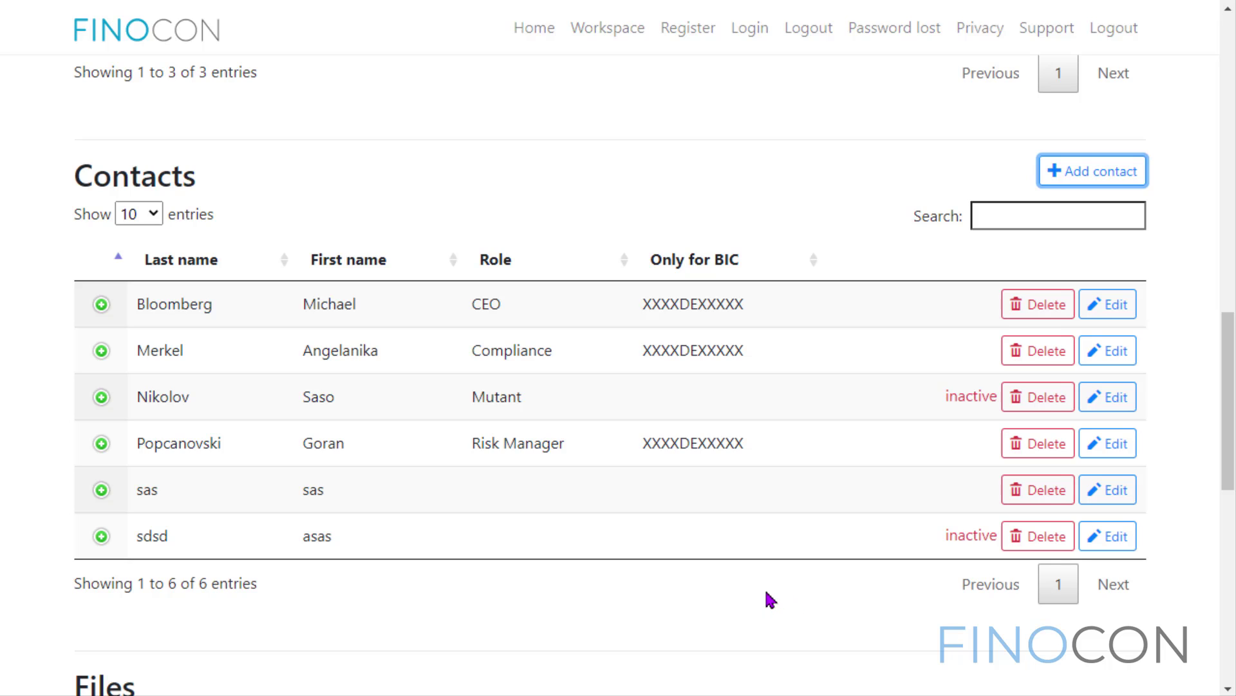
Examine the expanded details of Anlagestrategie.PDF and CCF20122019_00004.pdf and the CBDDQ section of the bank details
scroll(771, 599, down, 6)
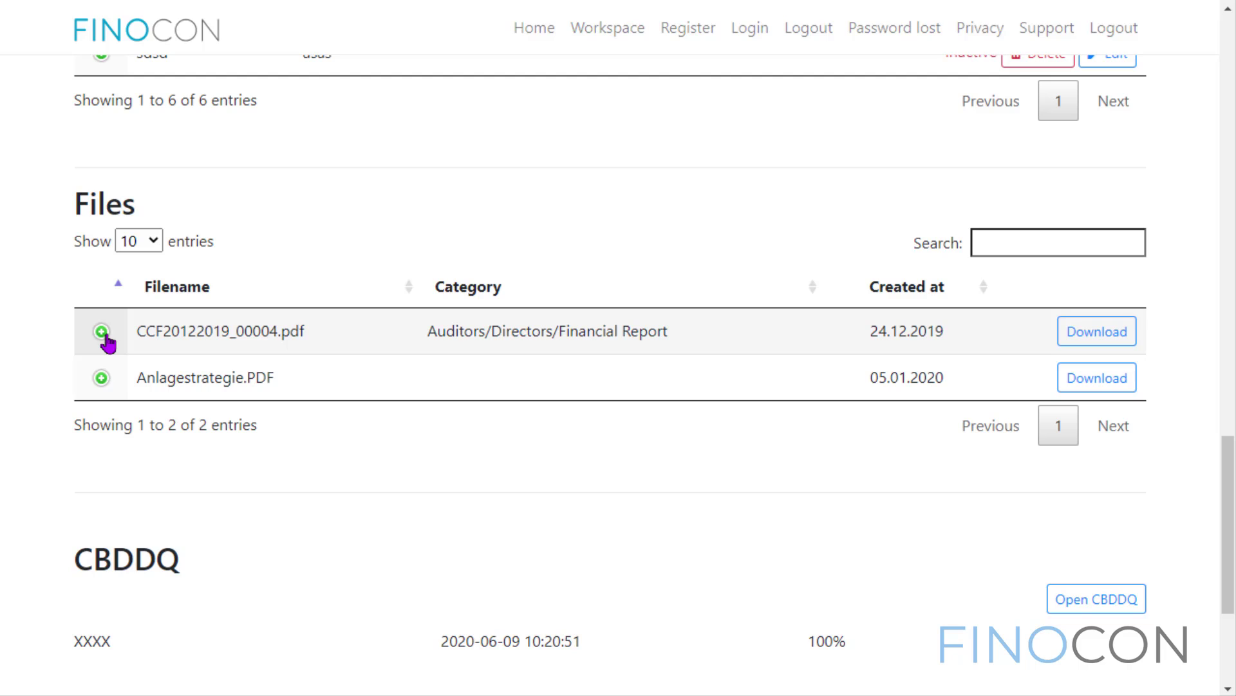
click(101, 378)
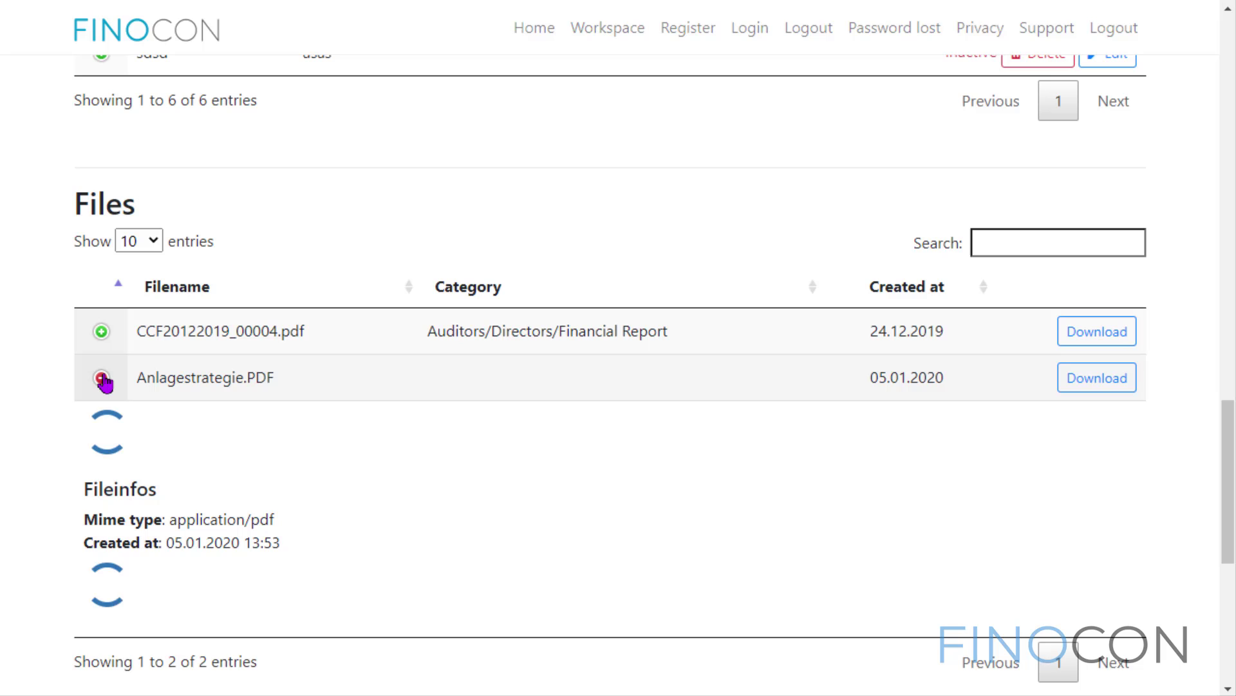
click(102, 332)
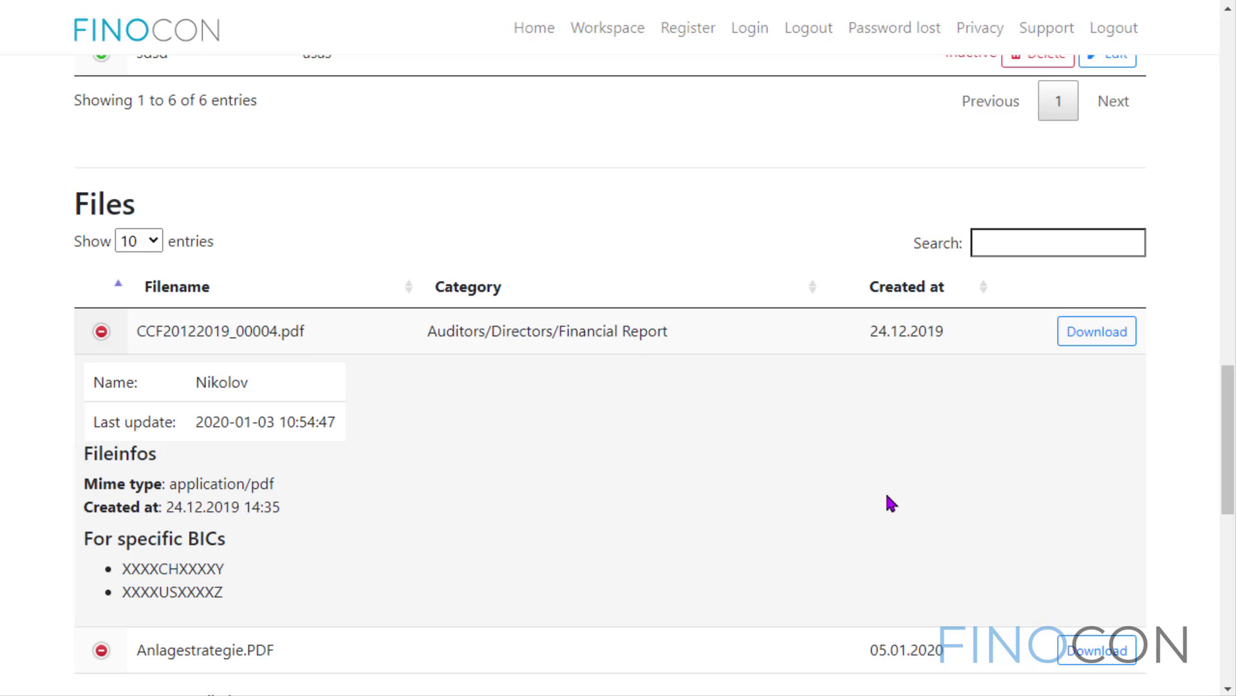
scroll(1190, 508, down, 2)
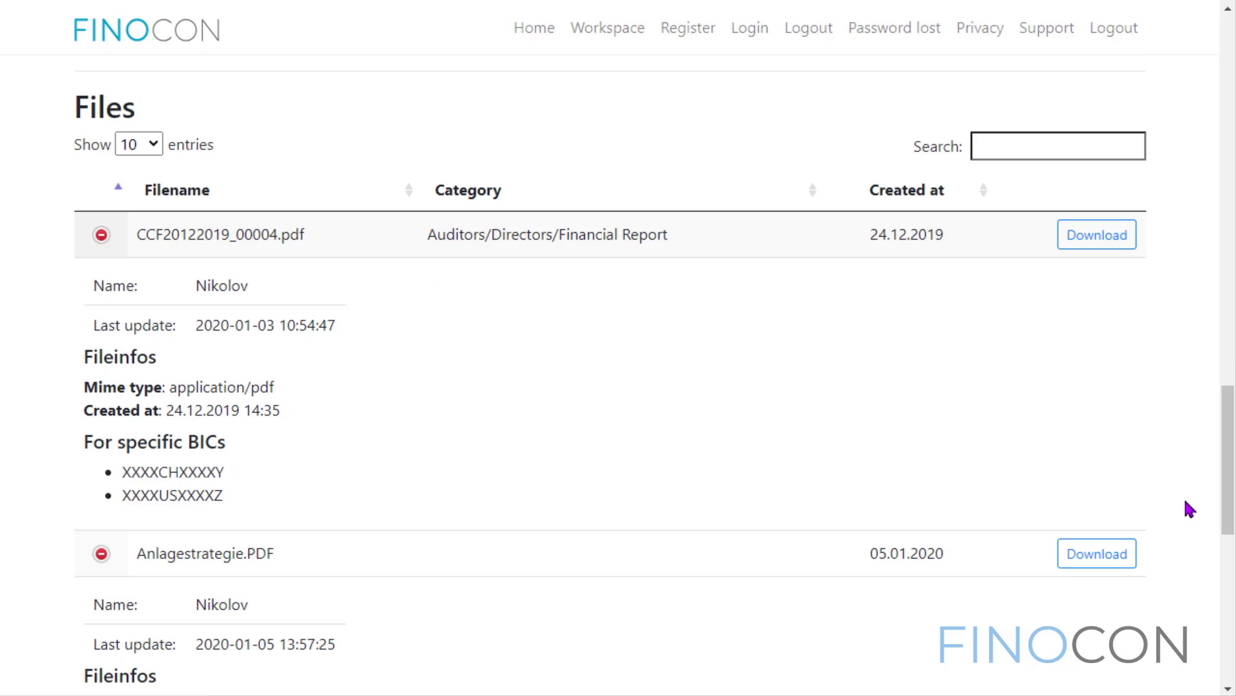
scroll(1190, 509, down, 3)
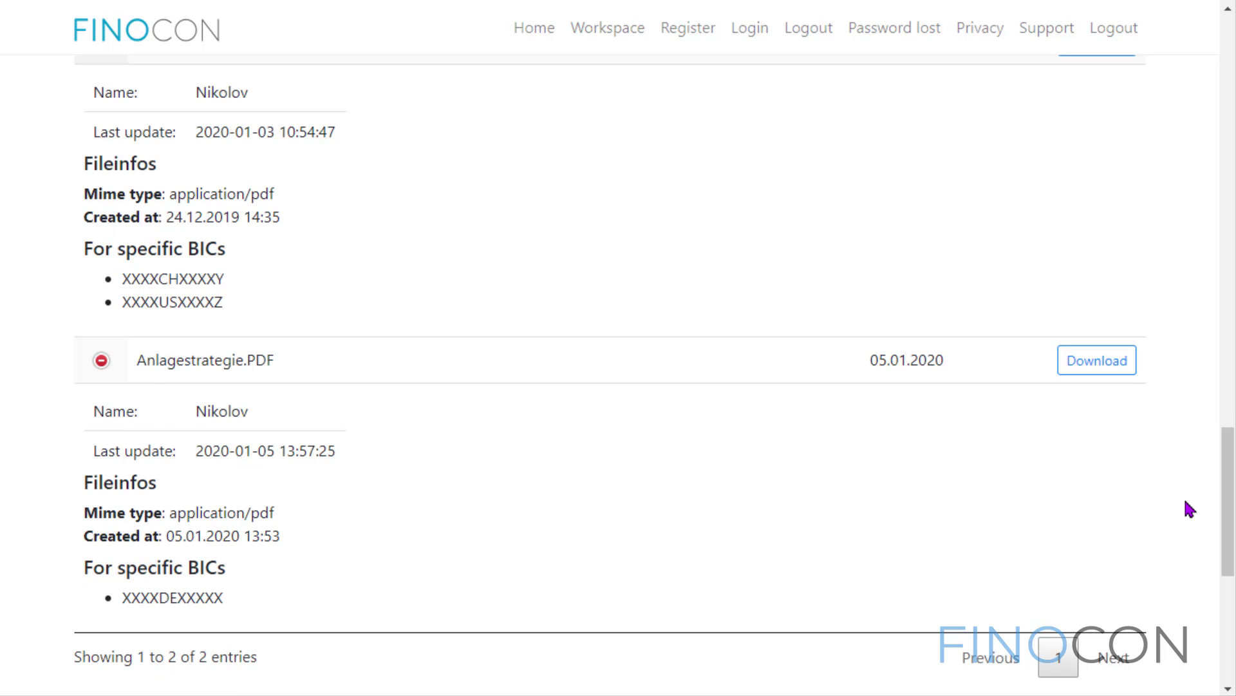
scroll(1190, 509, down, 2)
scroll(1190, 509, down, 2)
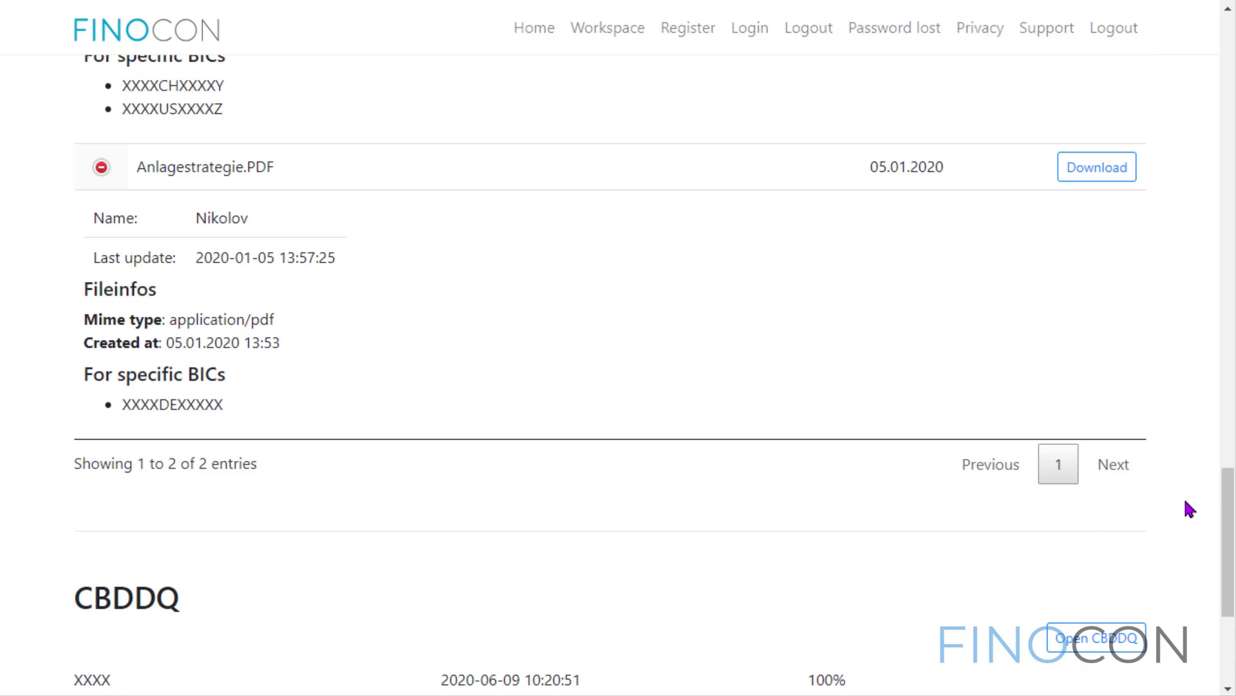
scroll(1190, 509, down, 4)
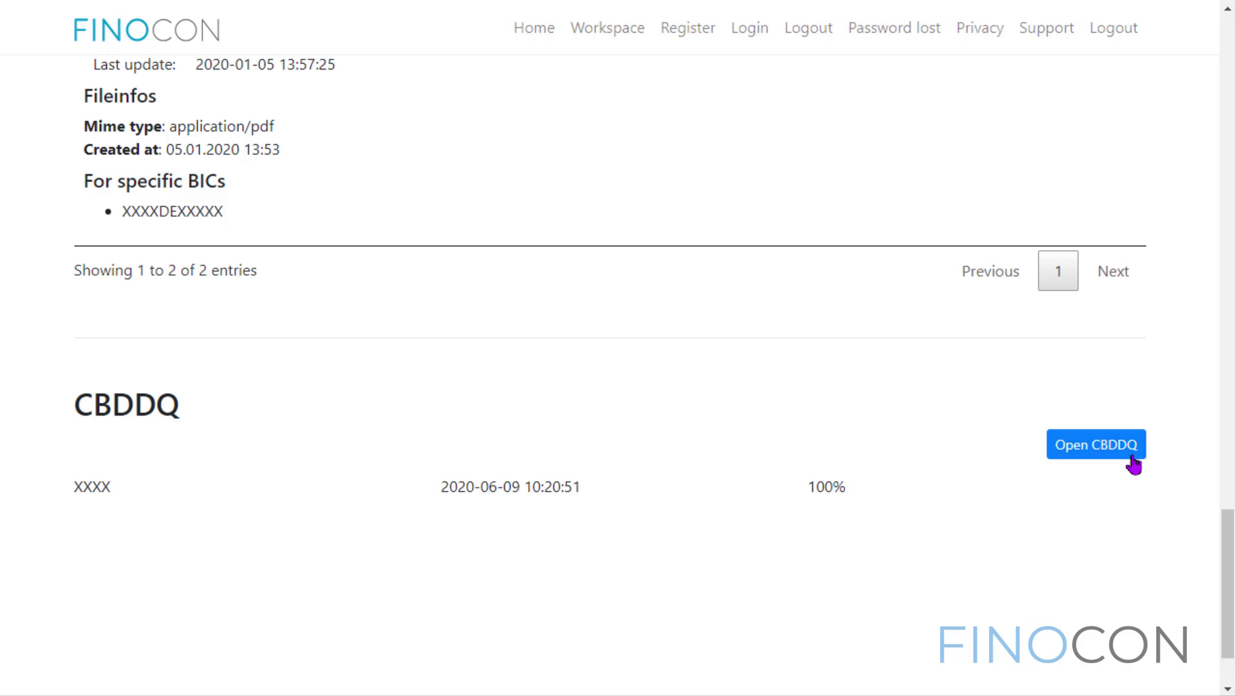
Search the list of banks for "sued" and open the details of SUEDWESTBANK AG
scroll(916, 449, up, 20)
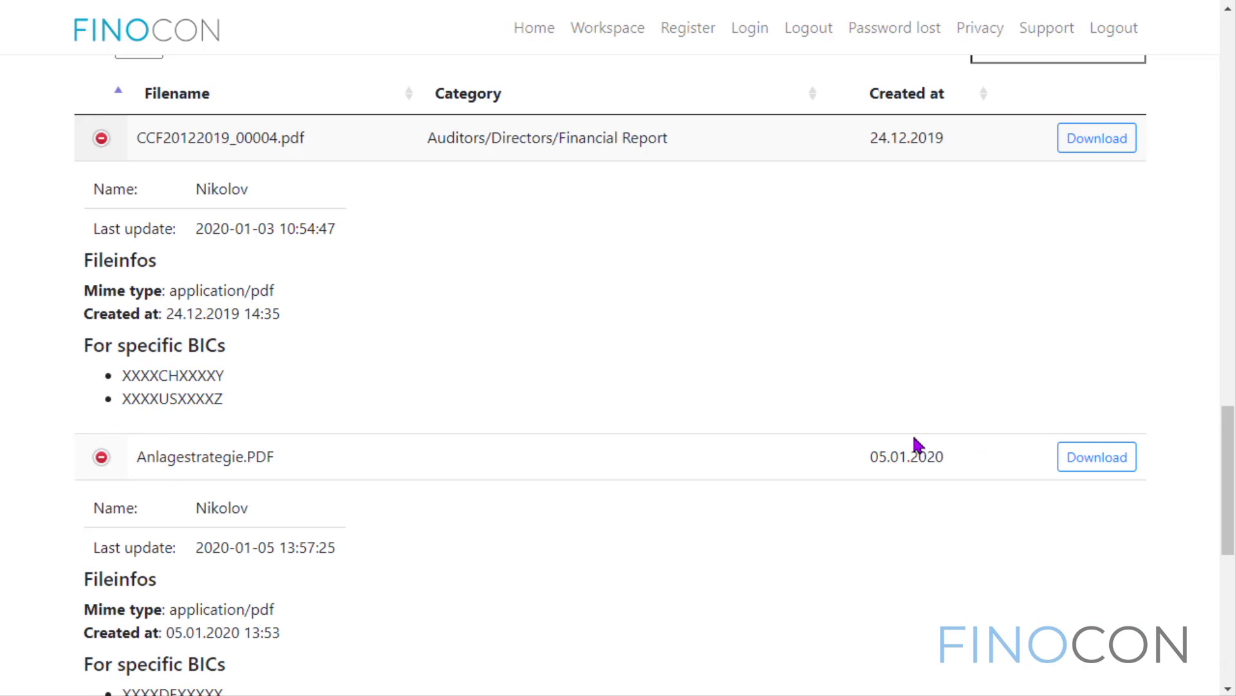
scroll(916, 449, up, 7)
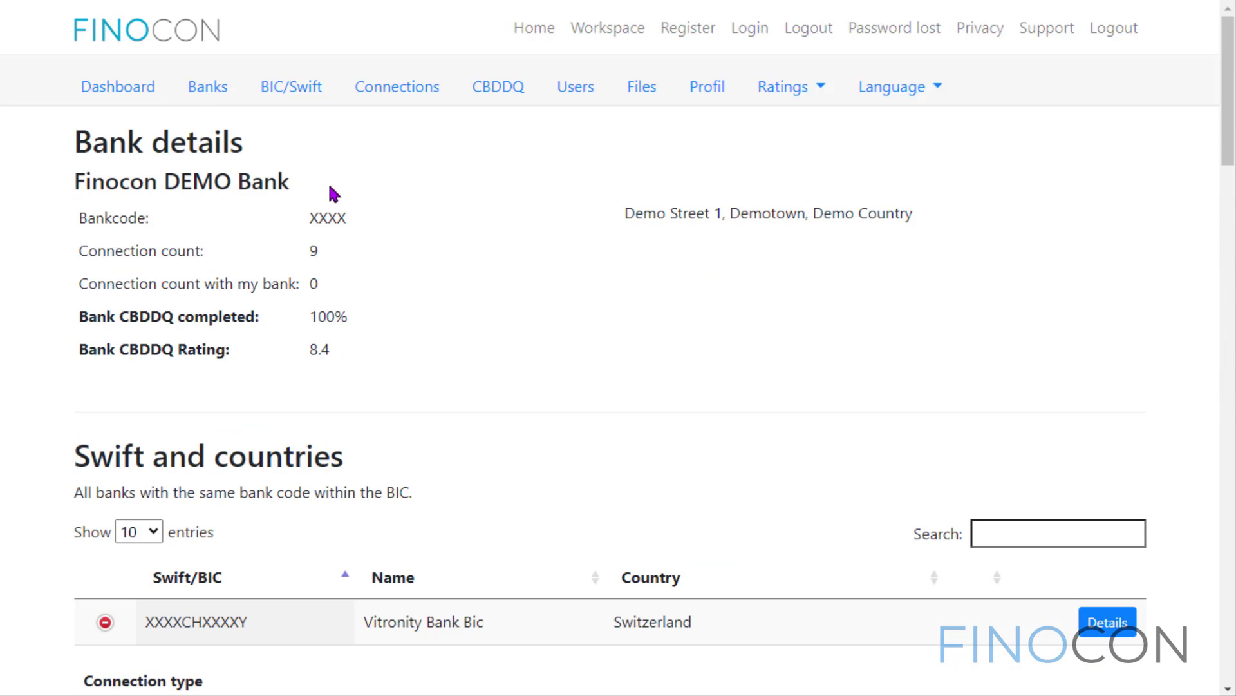
click(195, 96)
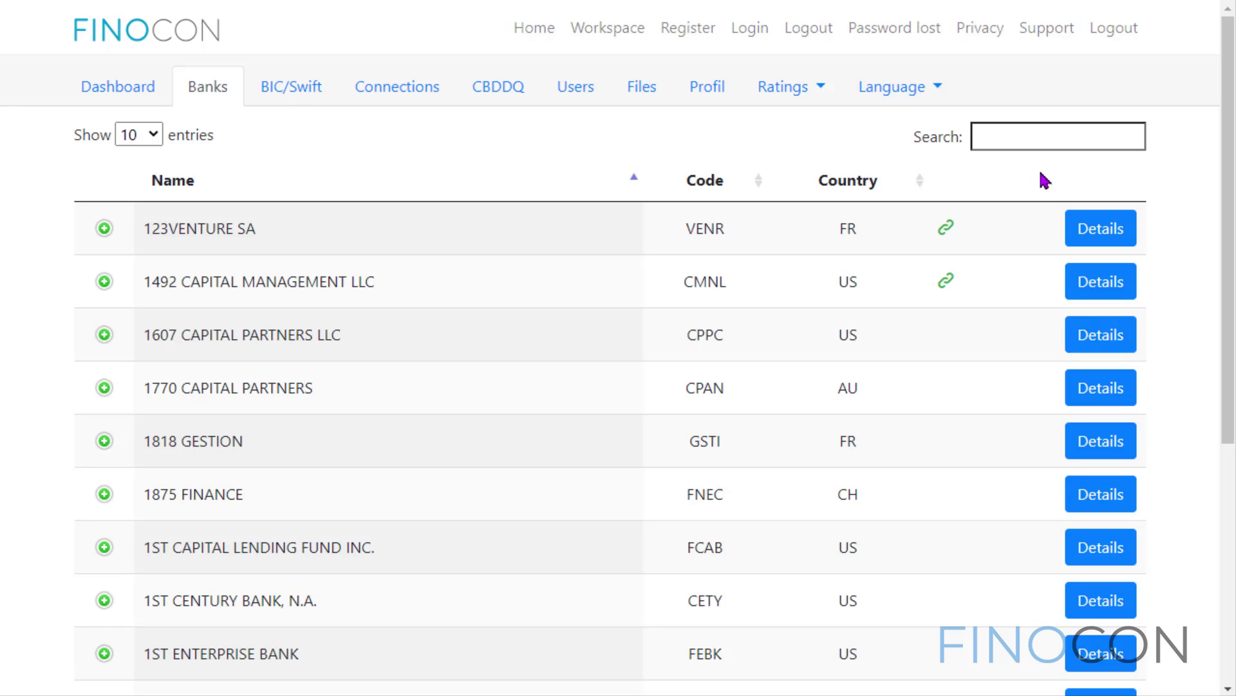
click(1041, 137)
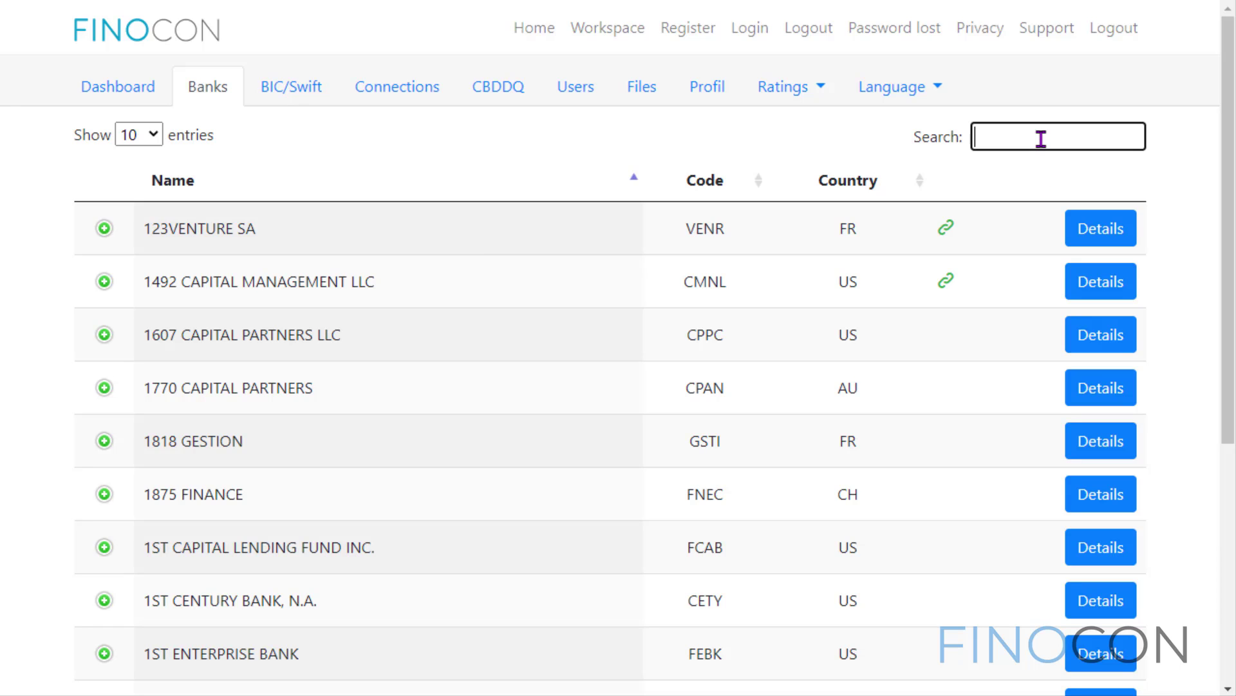
text(sued)
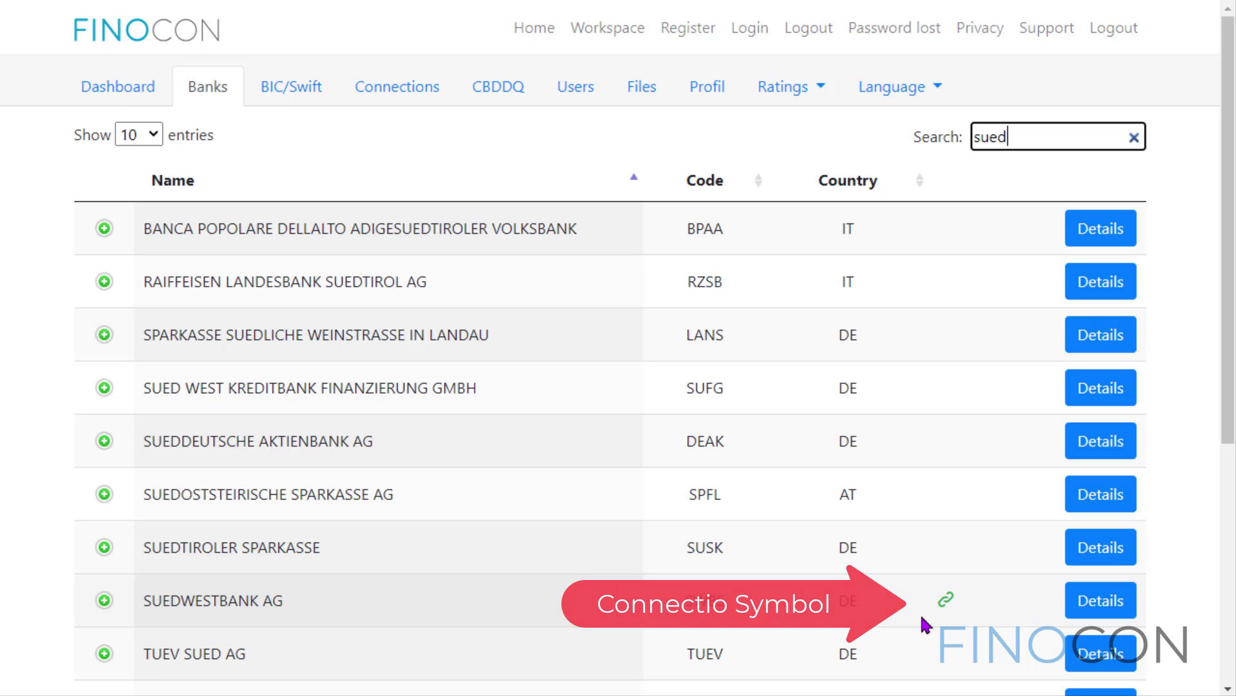
click(1099, 606)
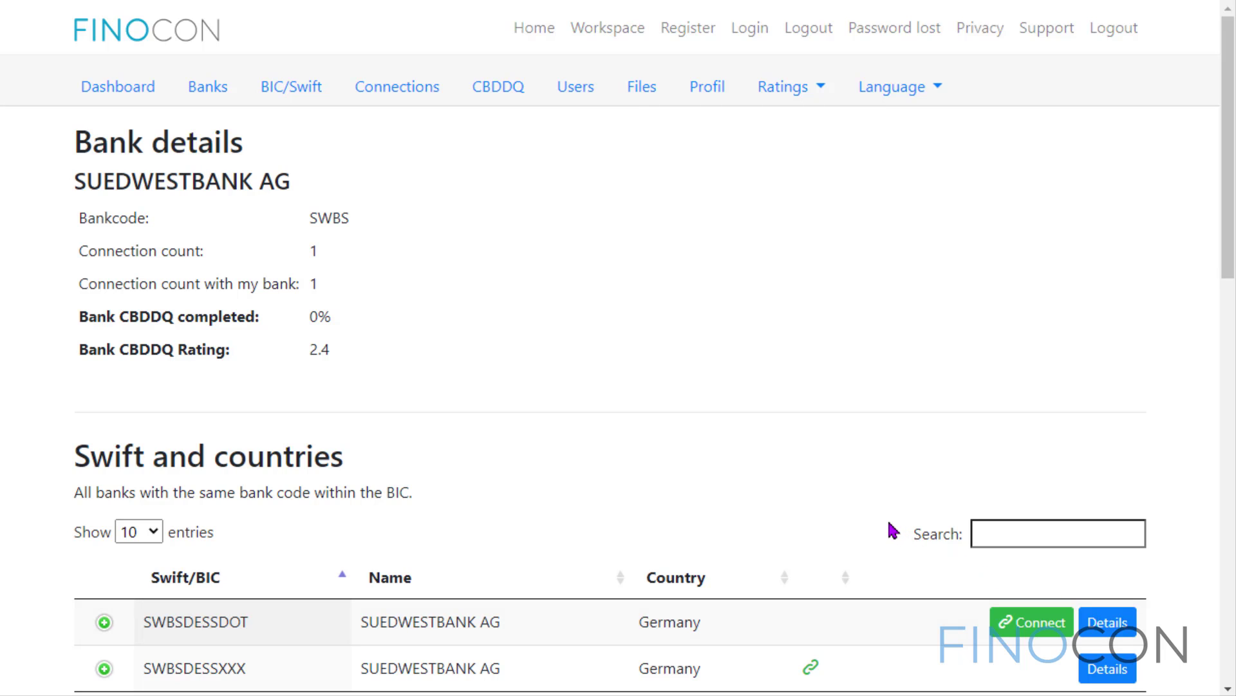
Review the connection types and business types offered for connecting to BIC SWBSDESSDOT, and cancel without connecting
scroll(872, 516, down, 2)
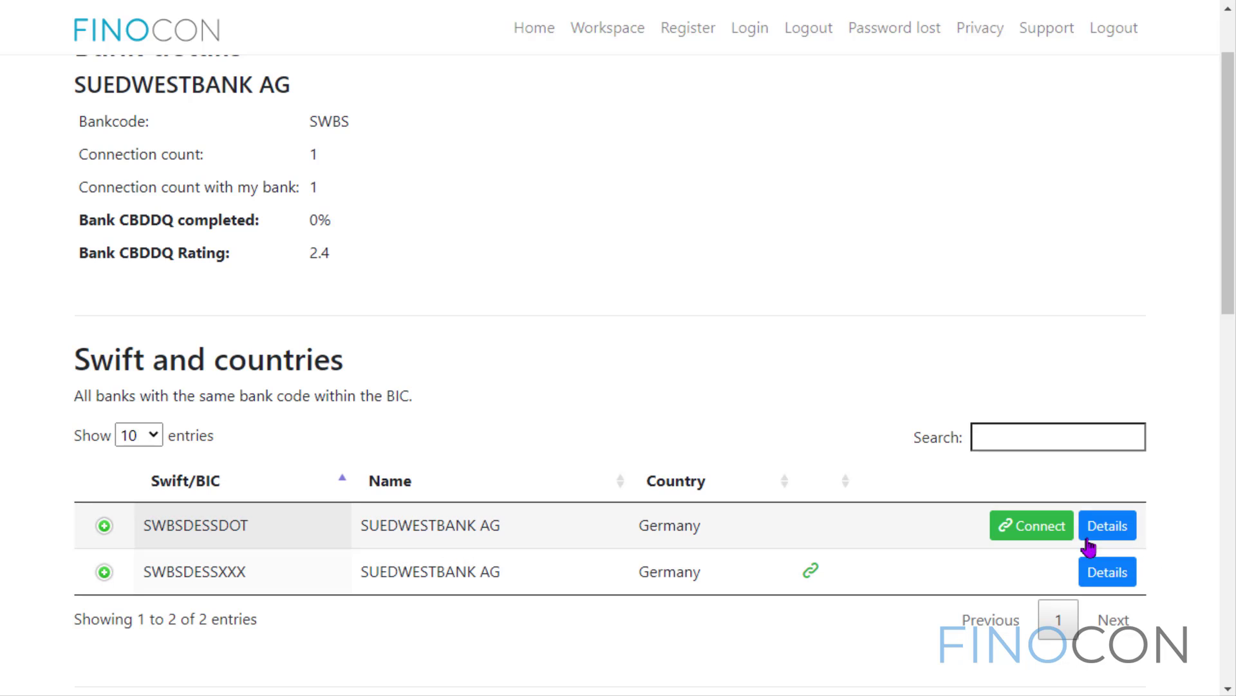
click(1056, 532)
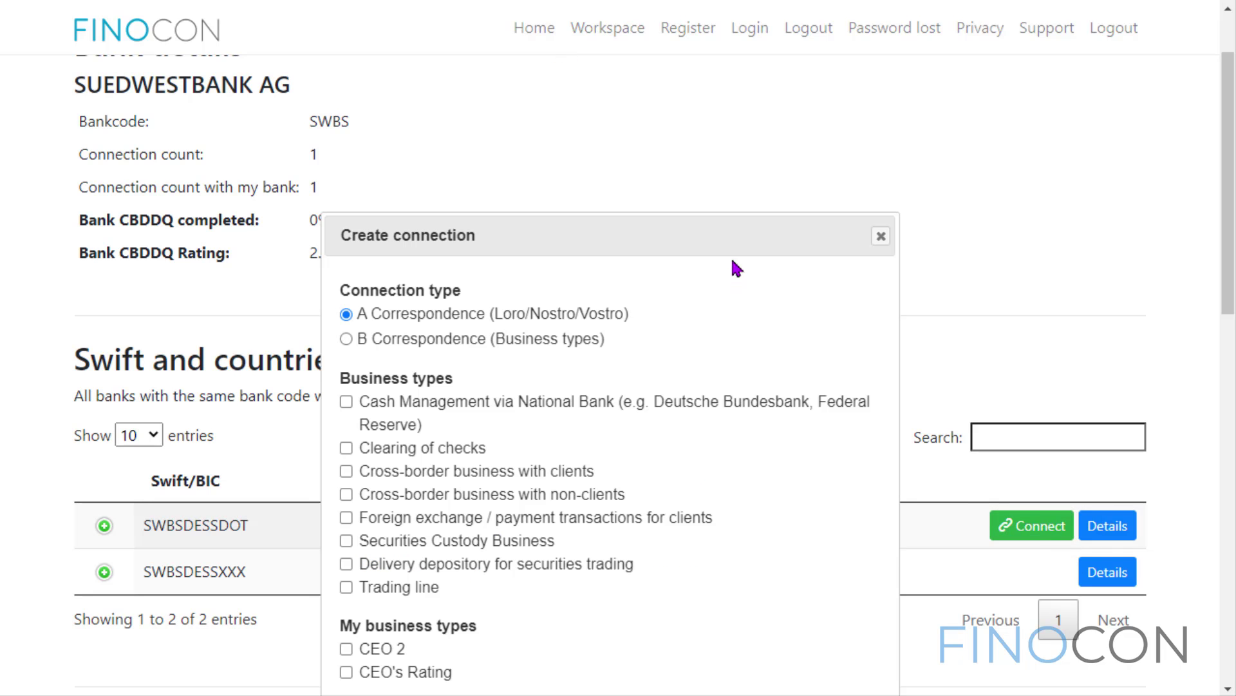
drag(731, 242, 737, 99)
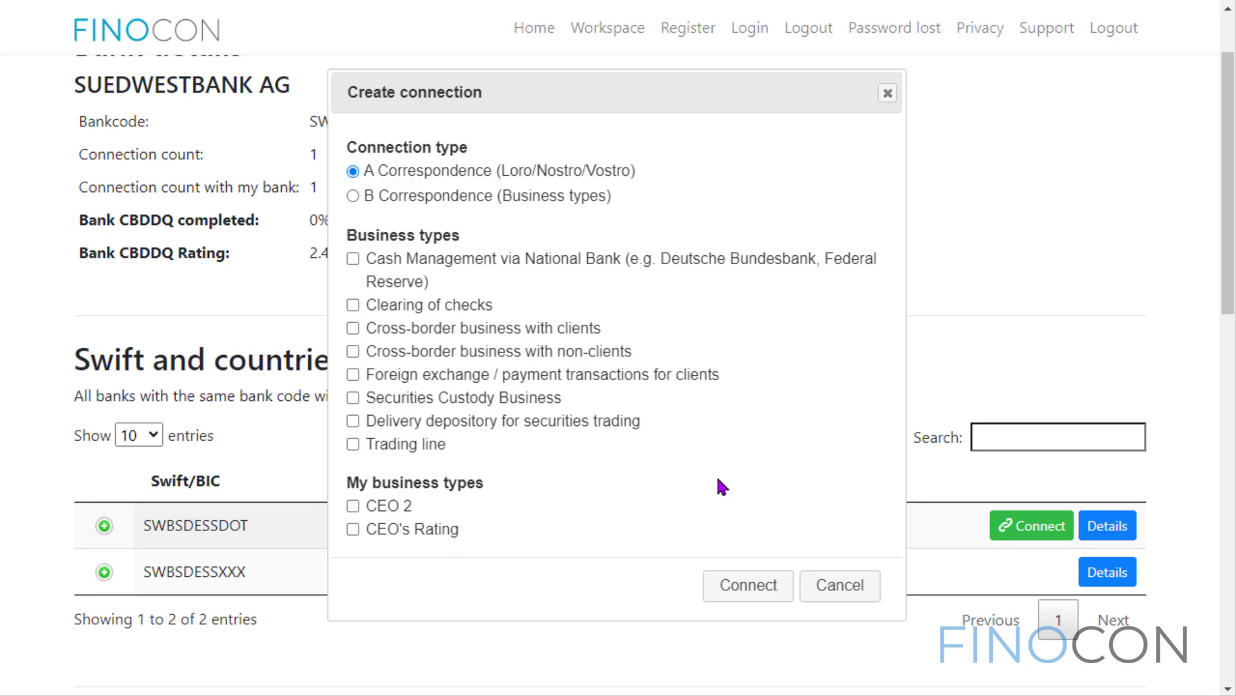
click(830, 585)
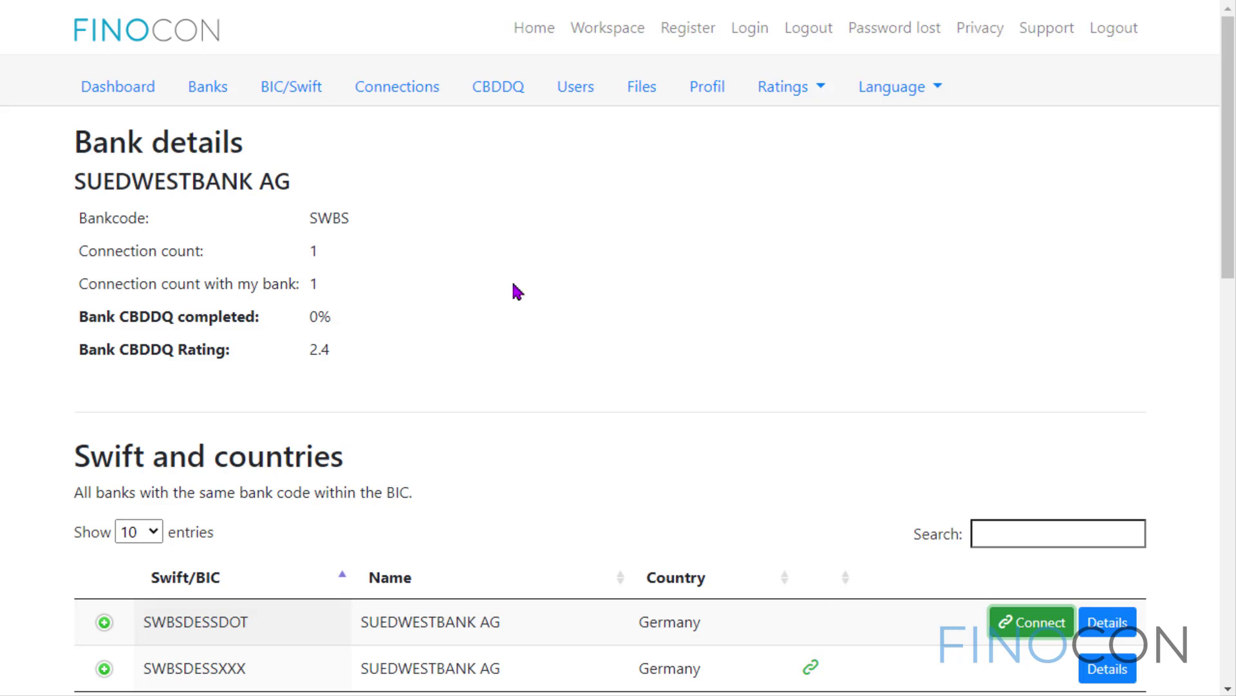
Open the 'RADABANK' JOINT STOCK BANK entry from the BIC/Swift list and examine its bank details
click(308, 91)
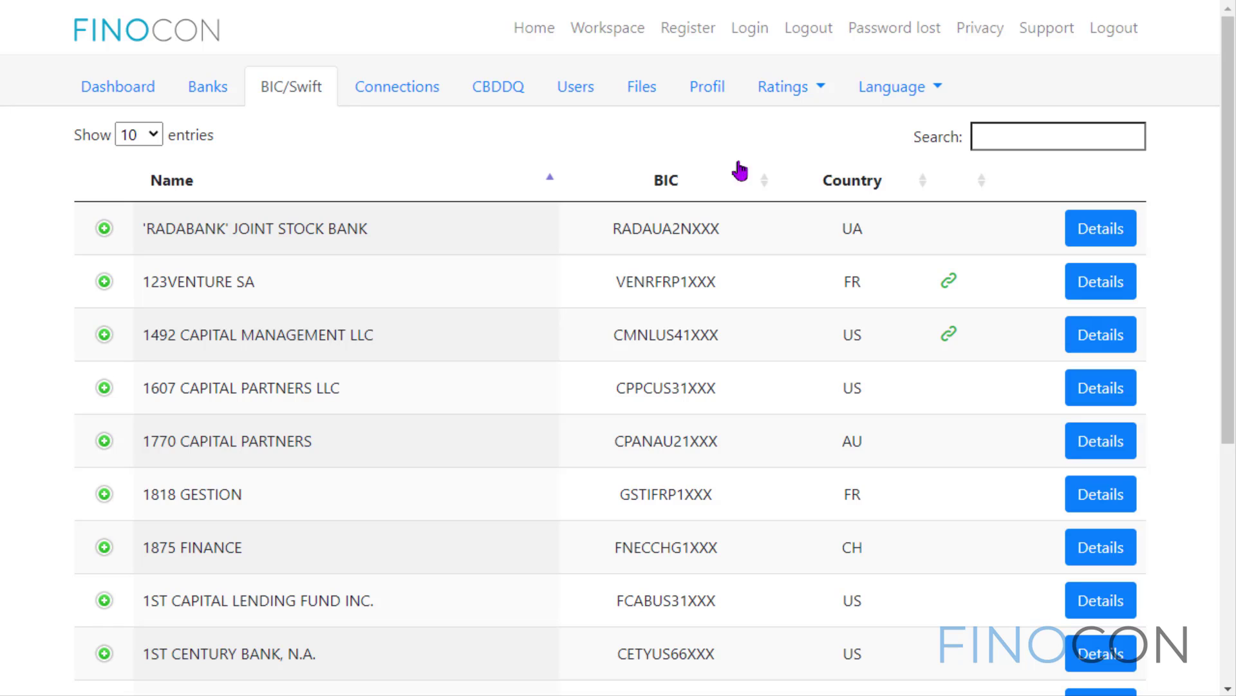
click(1088, 227)
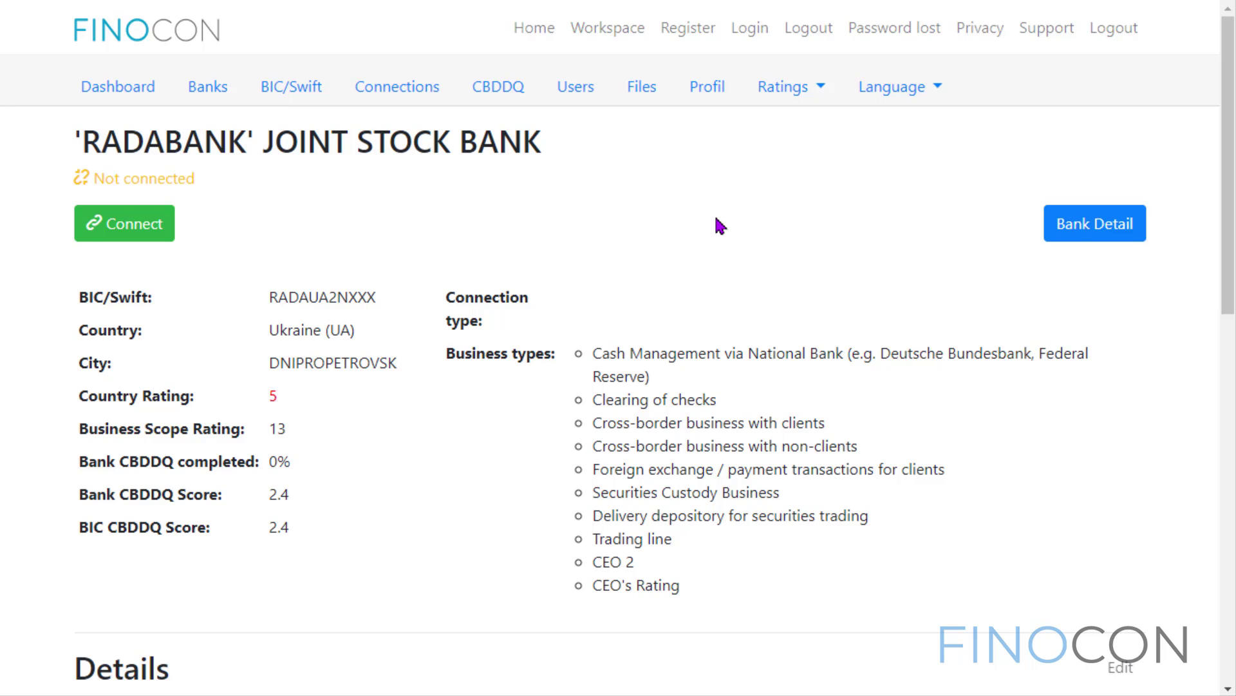
click(1079, 234)
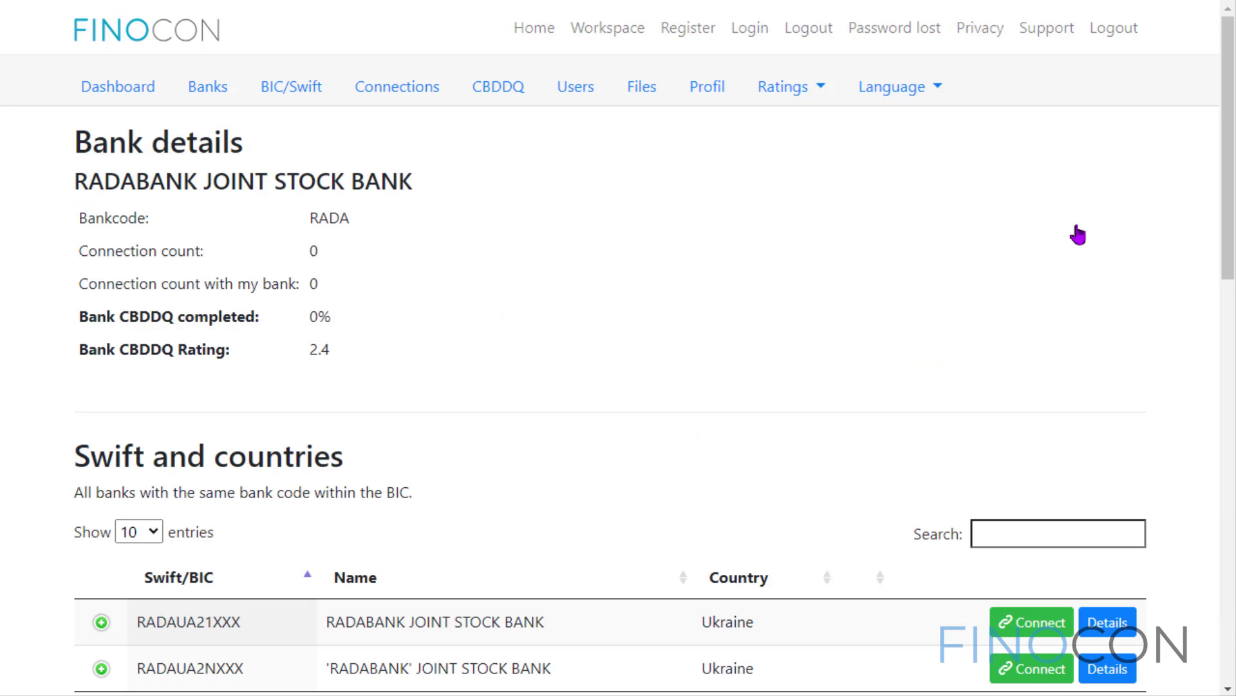
scroll(1080, 234, down, 2)
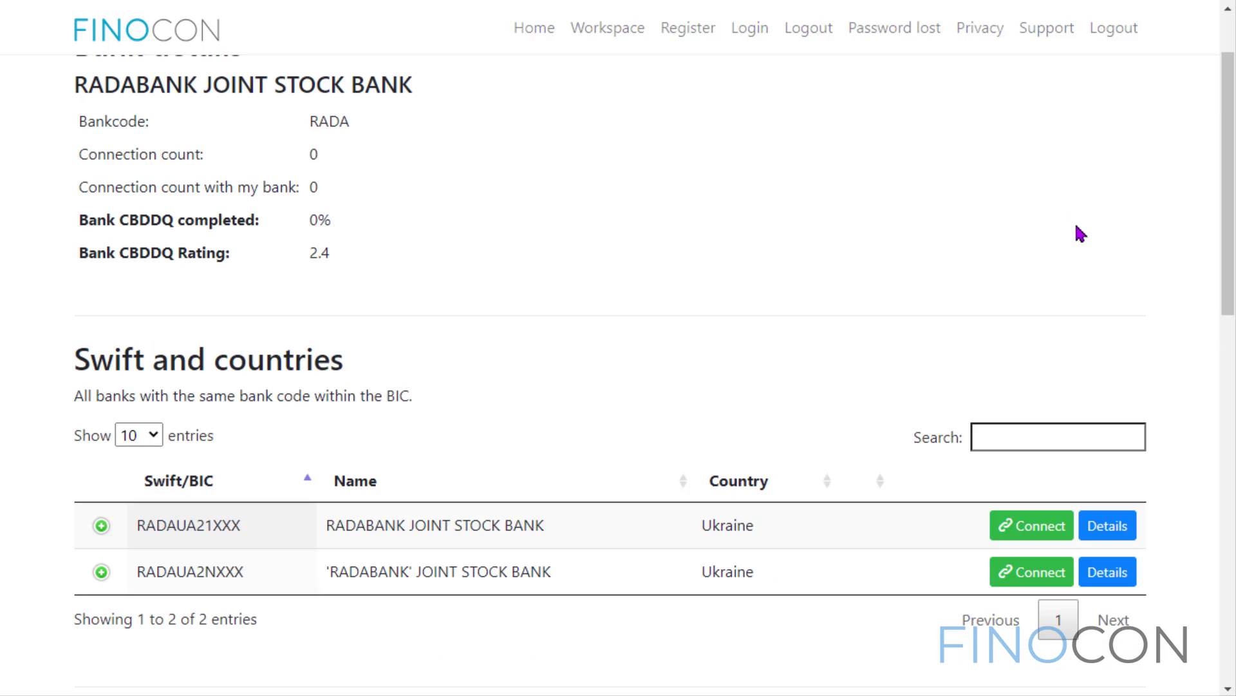
scroll(1080, 233, up, 2)
Open the details of BIC RADAUA21XXX, view its new-connection options, and close them without connecting
click(1105, 621)
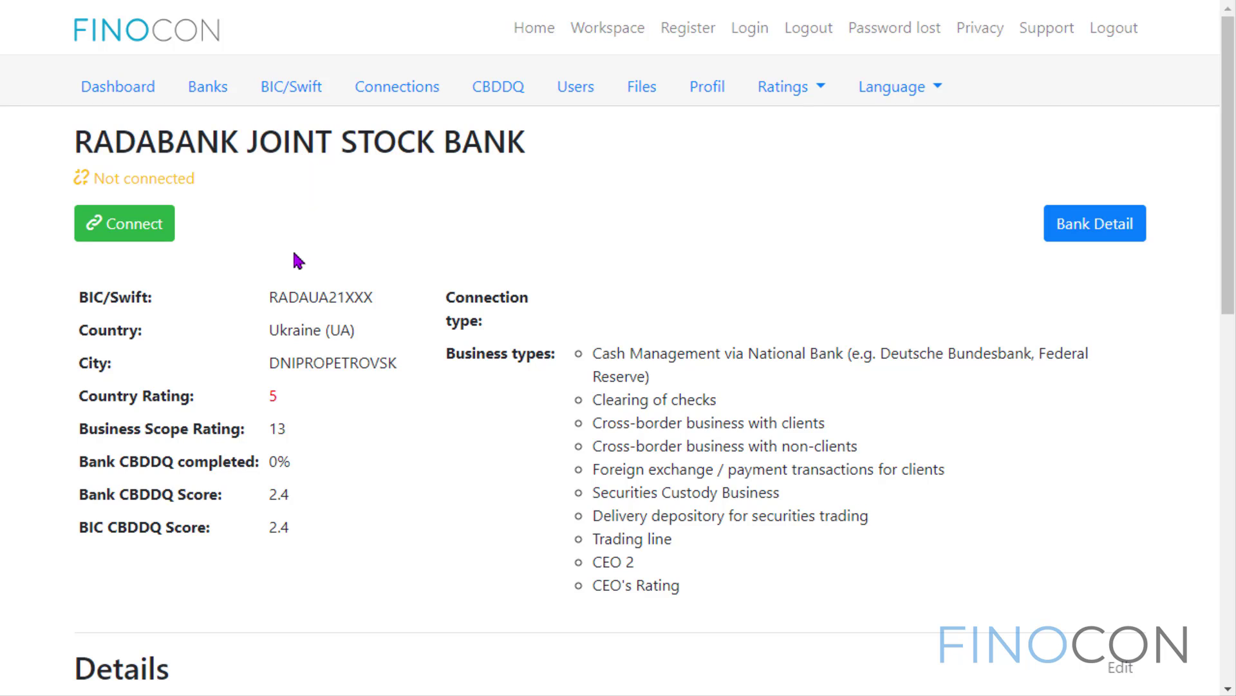
click(146, 224)
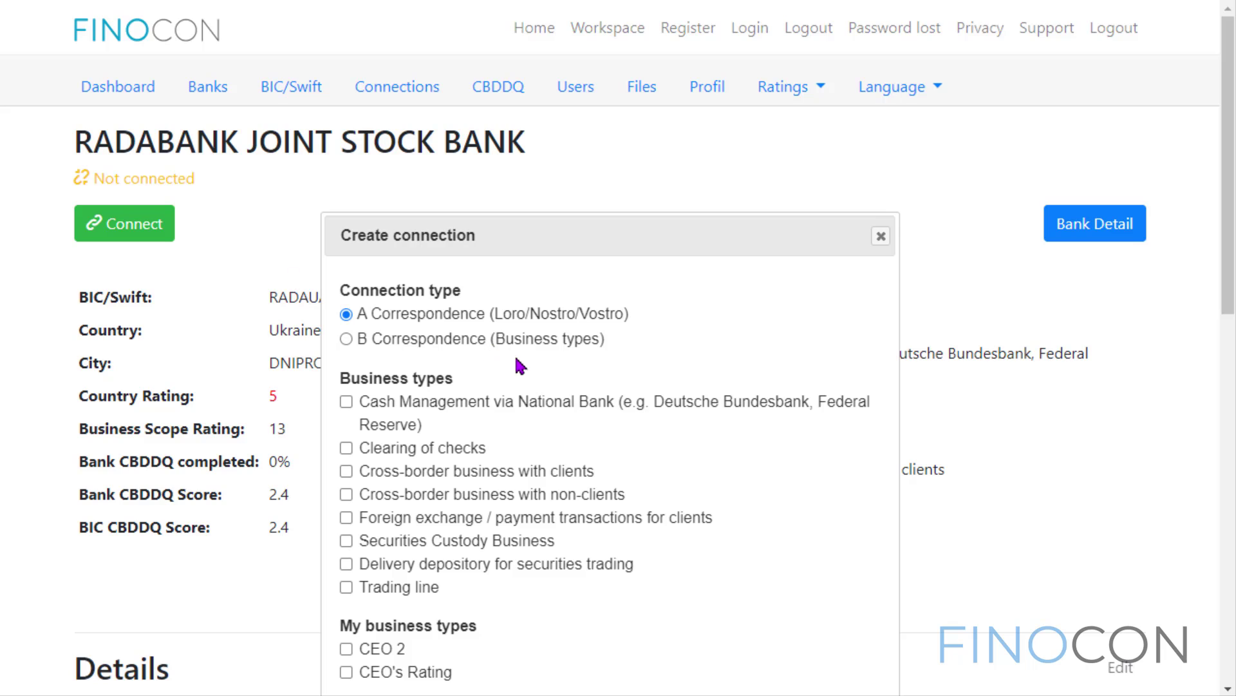
click(882, 237)
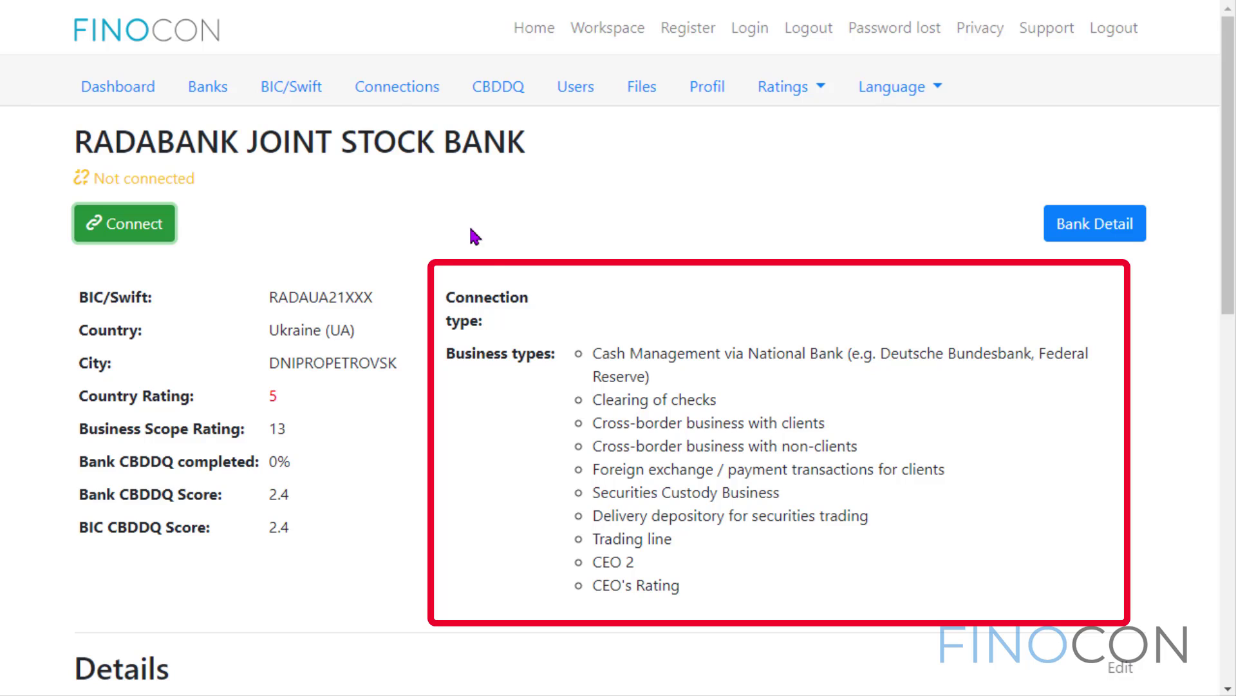
Open the connections list, view the archived entries, and switch back to the active connections
click(398, 88)
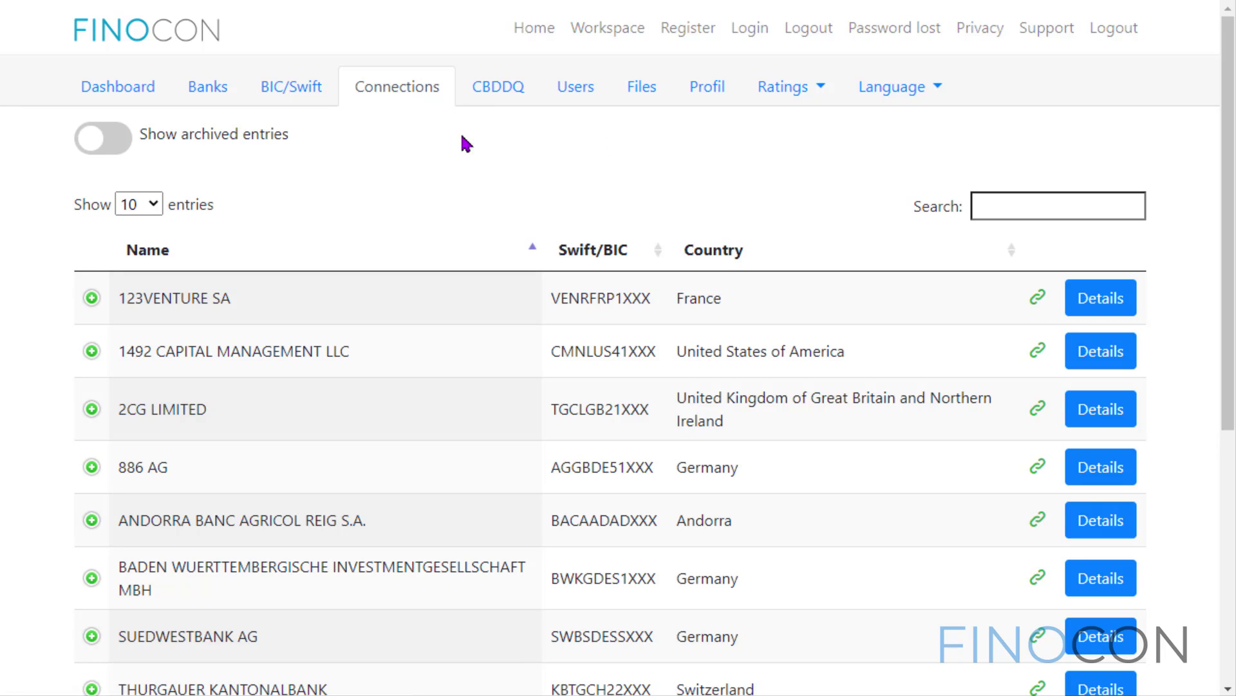
click(123, 148)
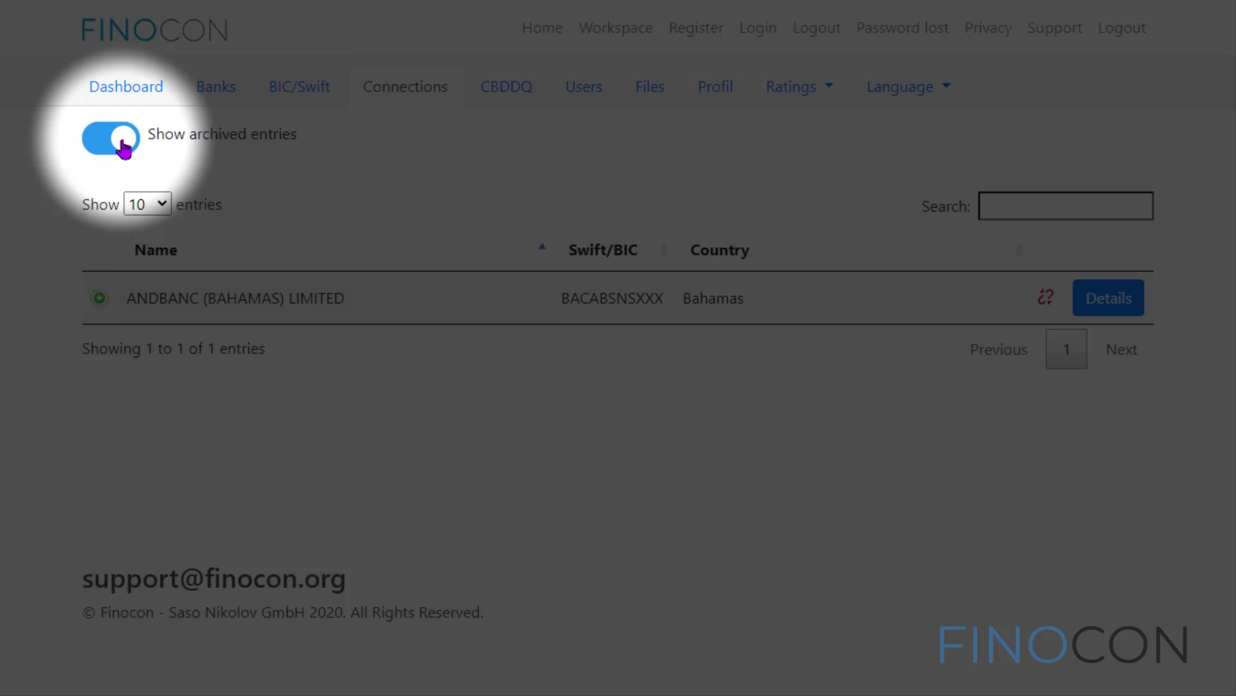
click(124, 148)
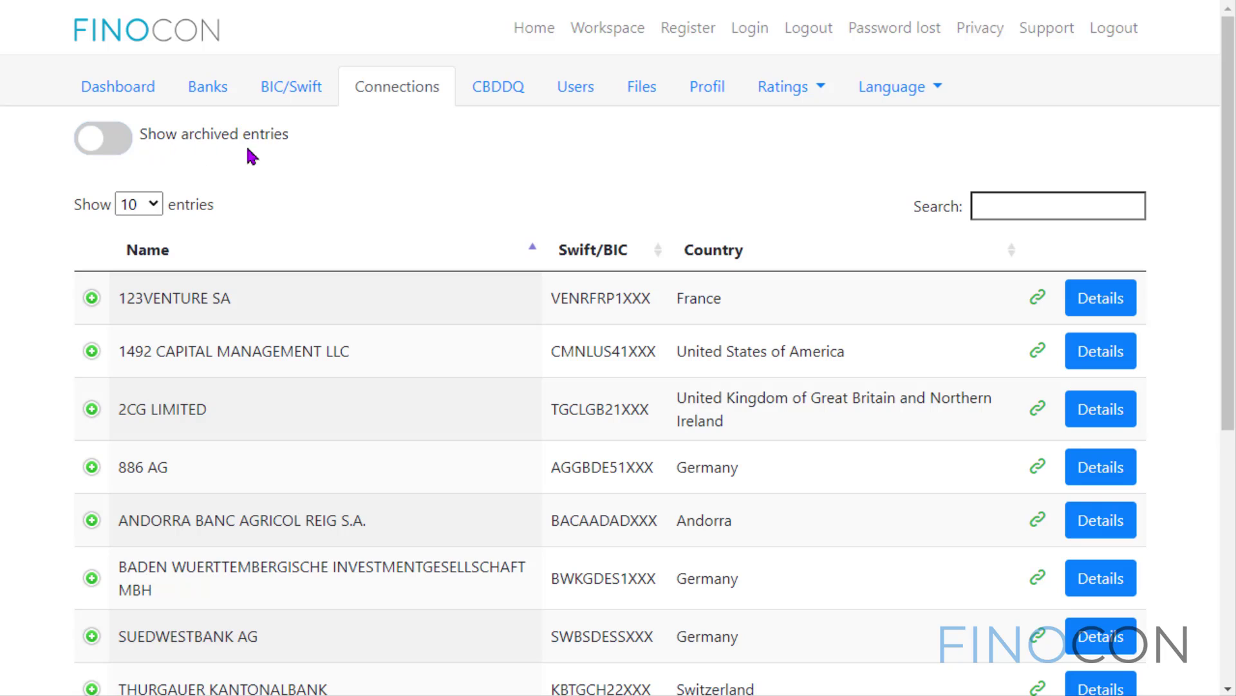
Add the business type "Cross-border business with clients" to the 123VENTURE SA connection and save it
click(1101, 298)
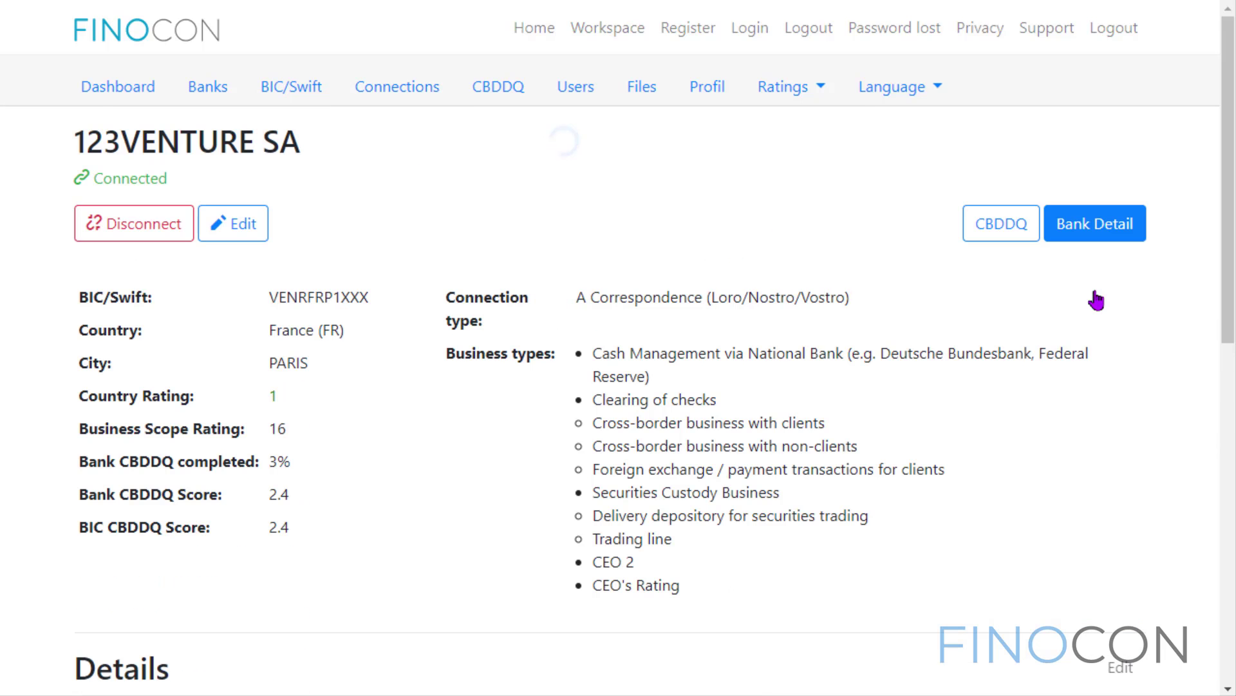
click(237, 232)
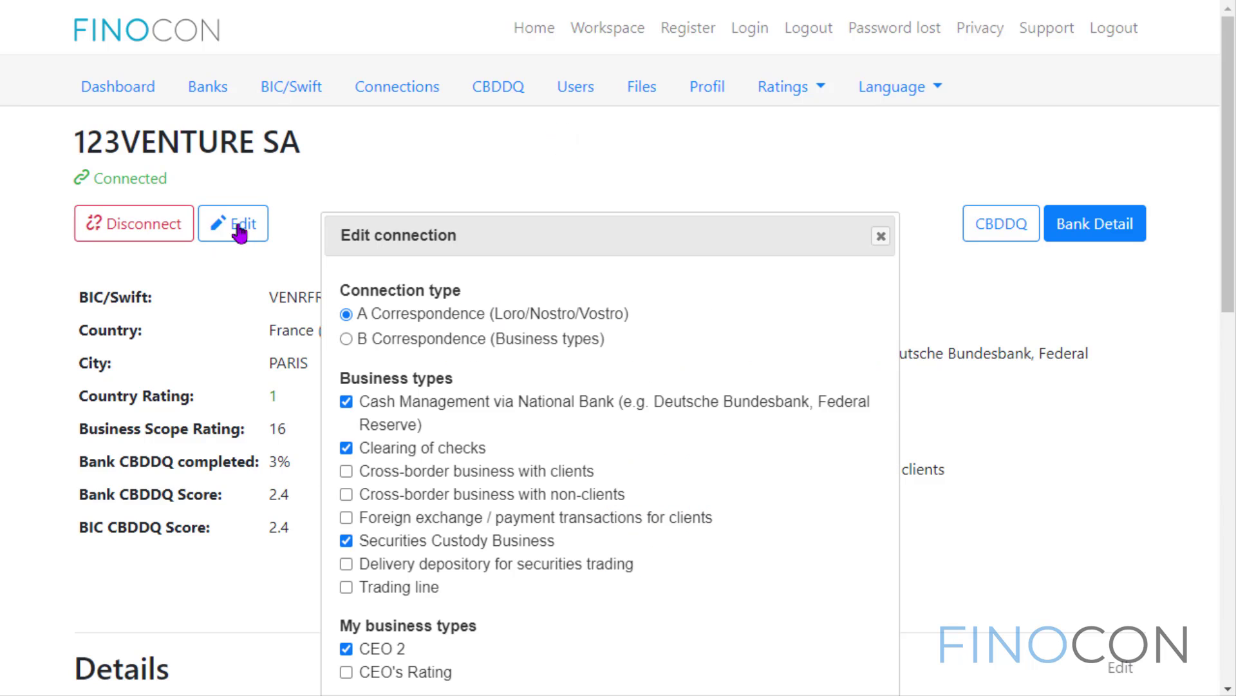
drag(451, 237, 454, 96)
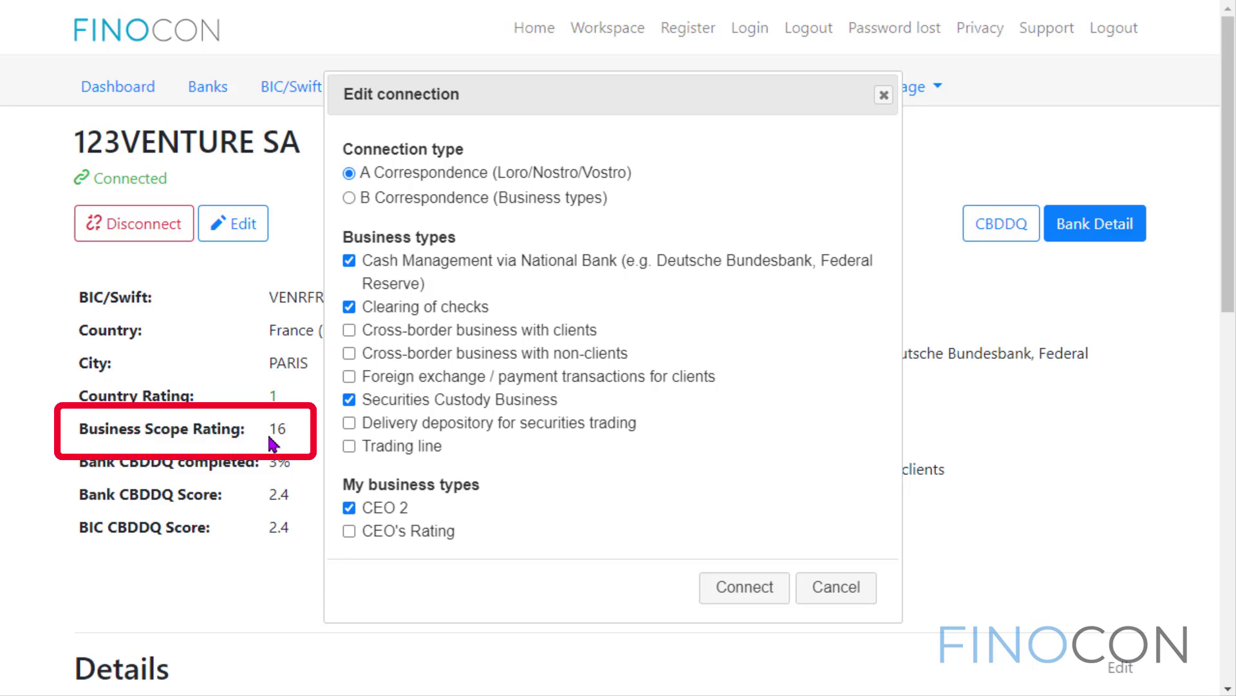
click(348, 330)
click(746, 587)
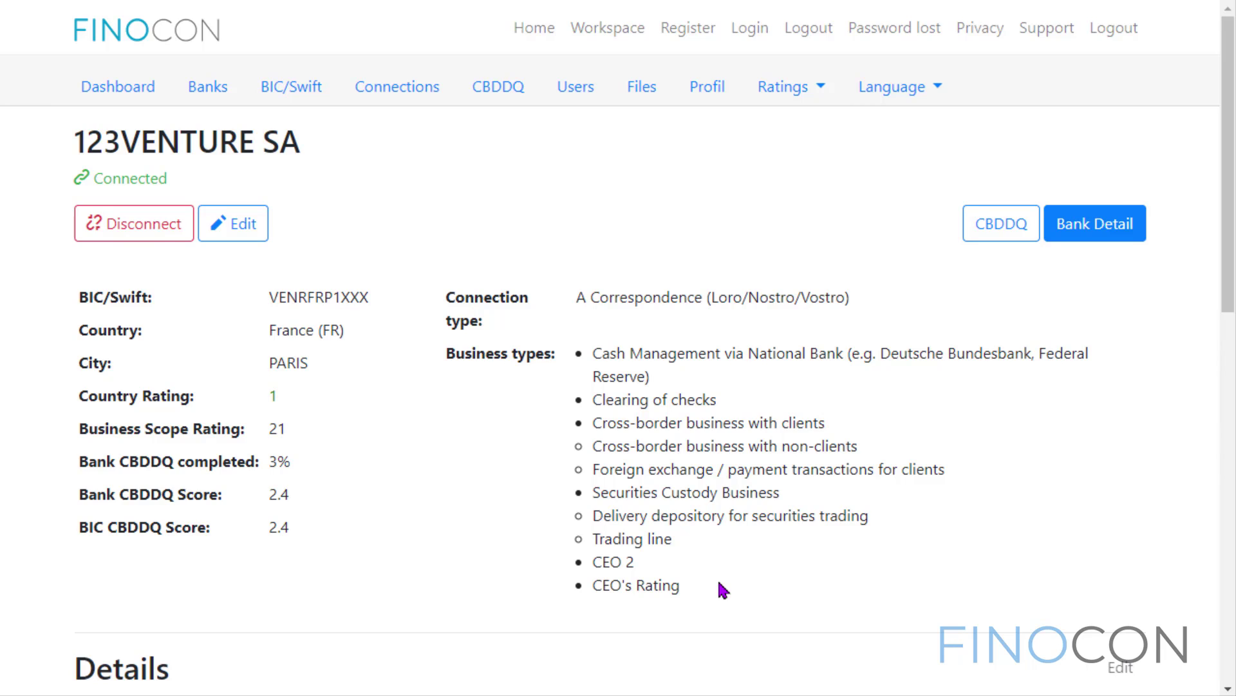
Open the CBDDQ page of 123VENTURE SA and review the request details and sent mails
click(1005, 225)
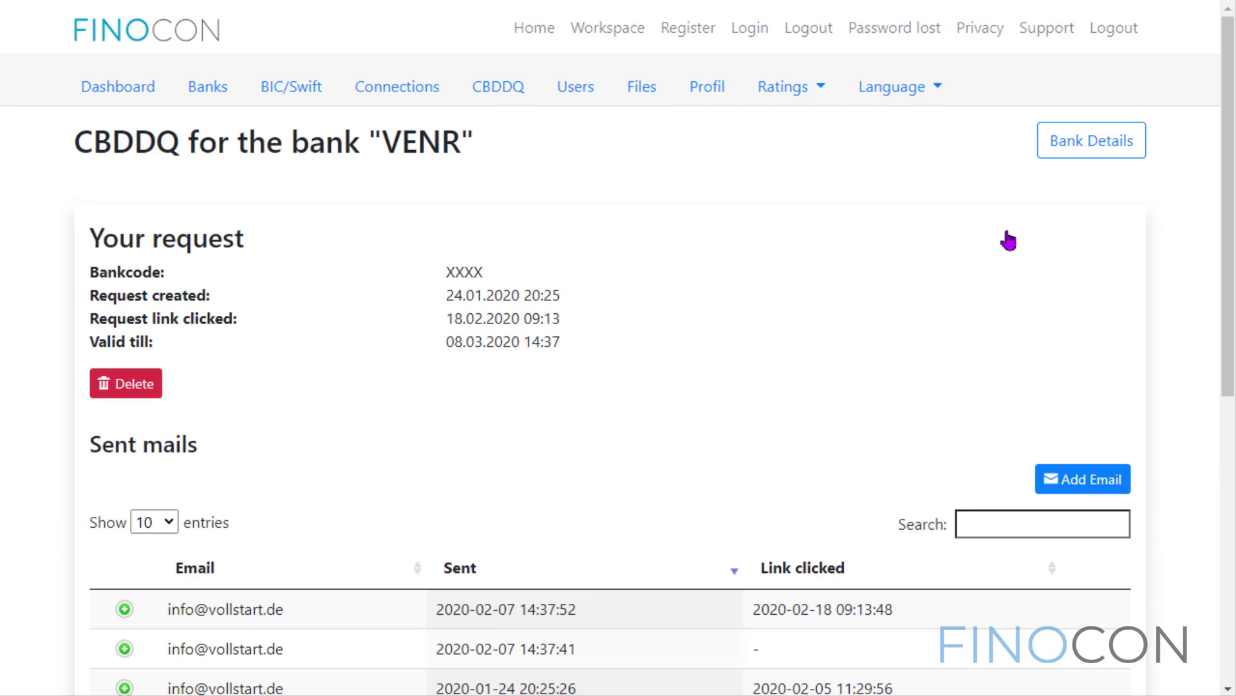
scroll(1009, 240, down, 2)
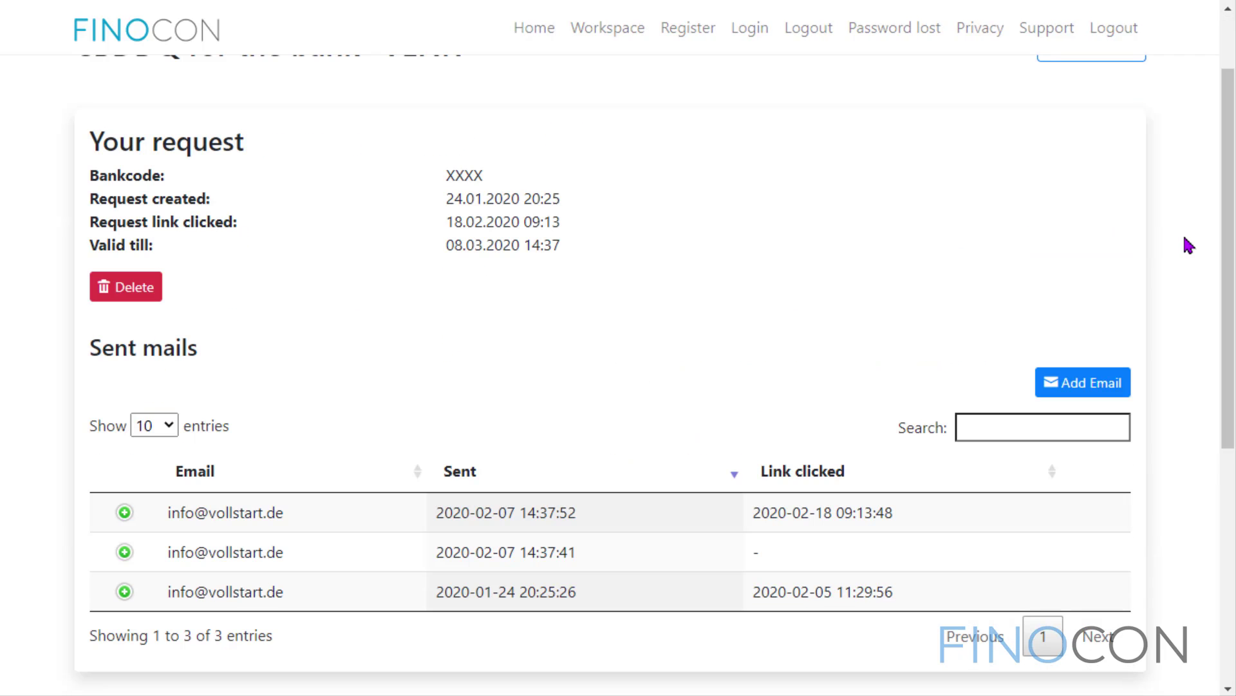
drag(1229, 245, 1225, 270)
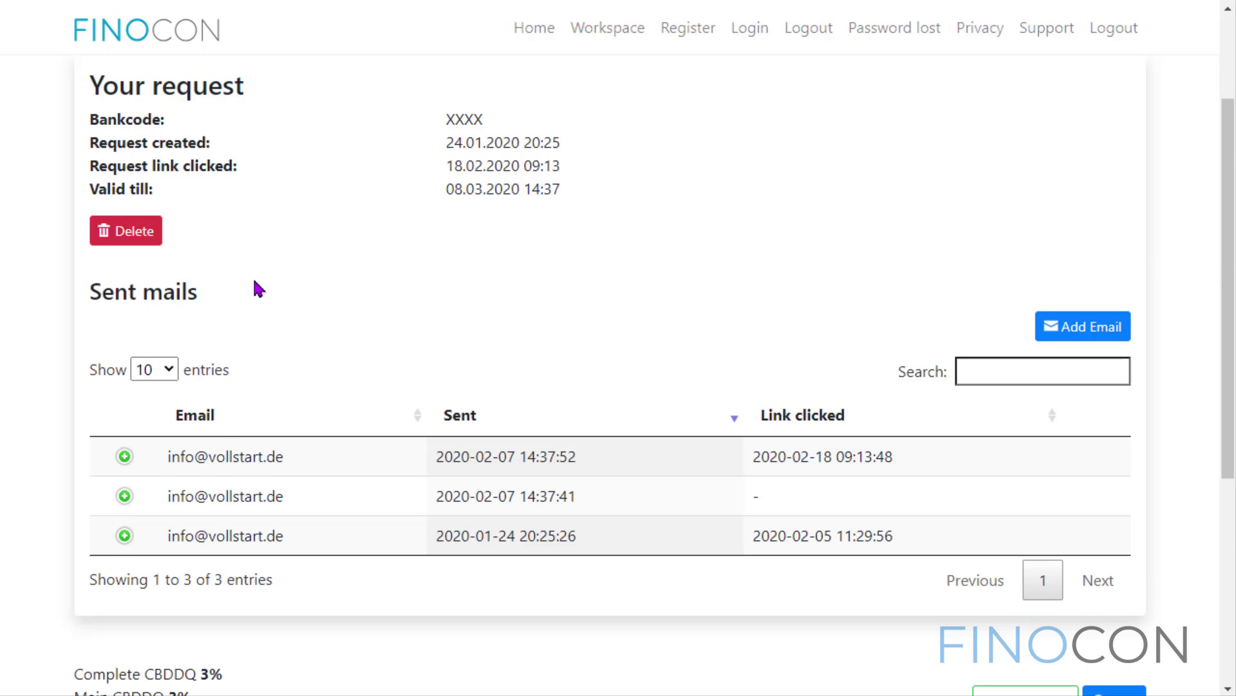
scroll(258, 290, down, 1)
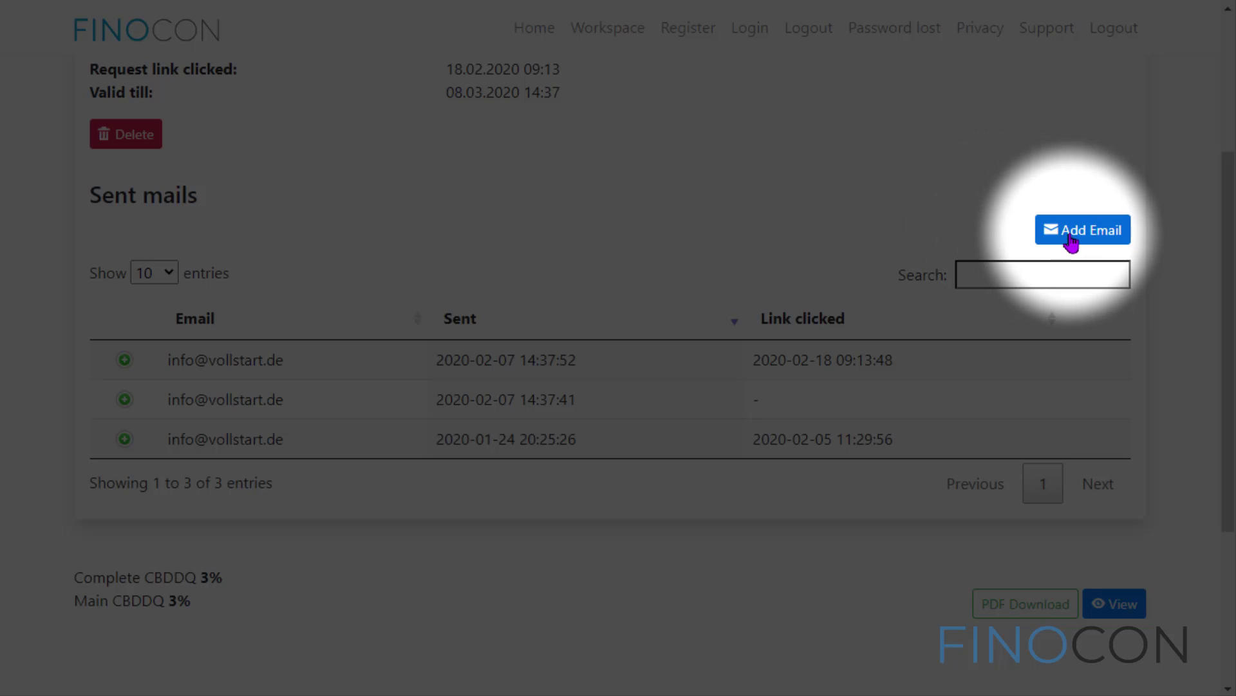
Draft an additional CBDDQ request email with the text "dfdf", preview it, and cancel it without sending
click(1070, 242)
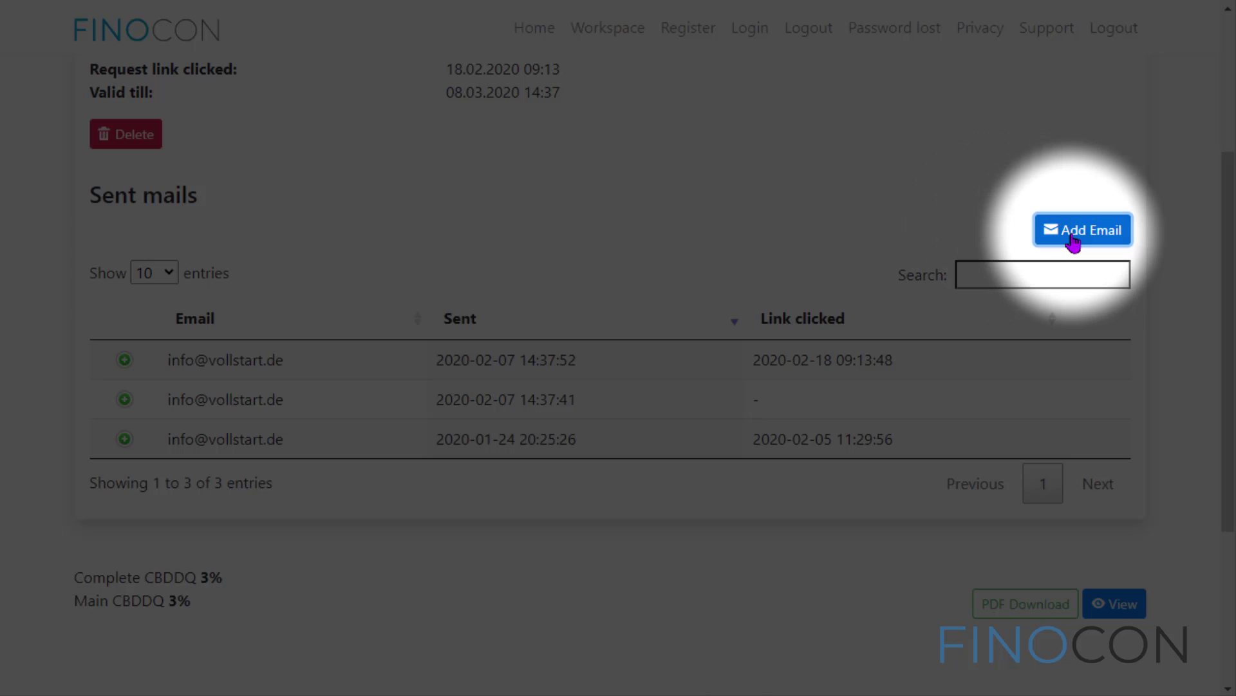
scroll(978, 245, up, 2)
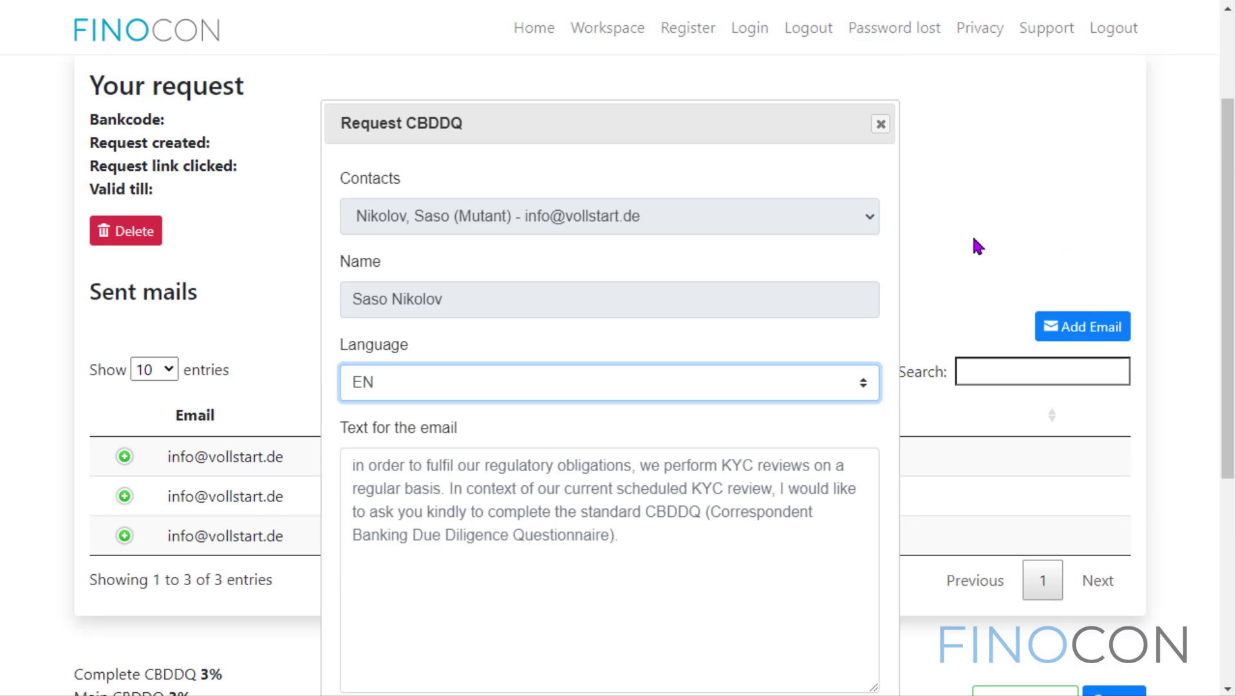
scroll(978, 245, down, 2)
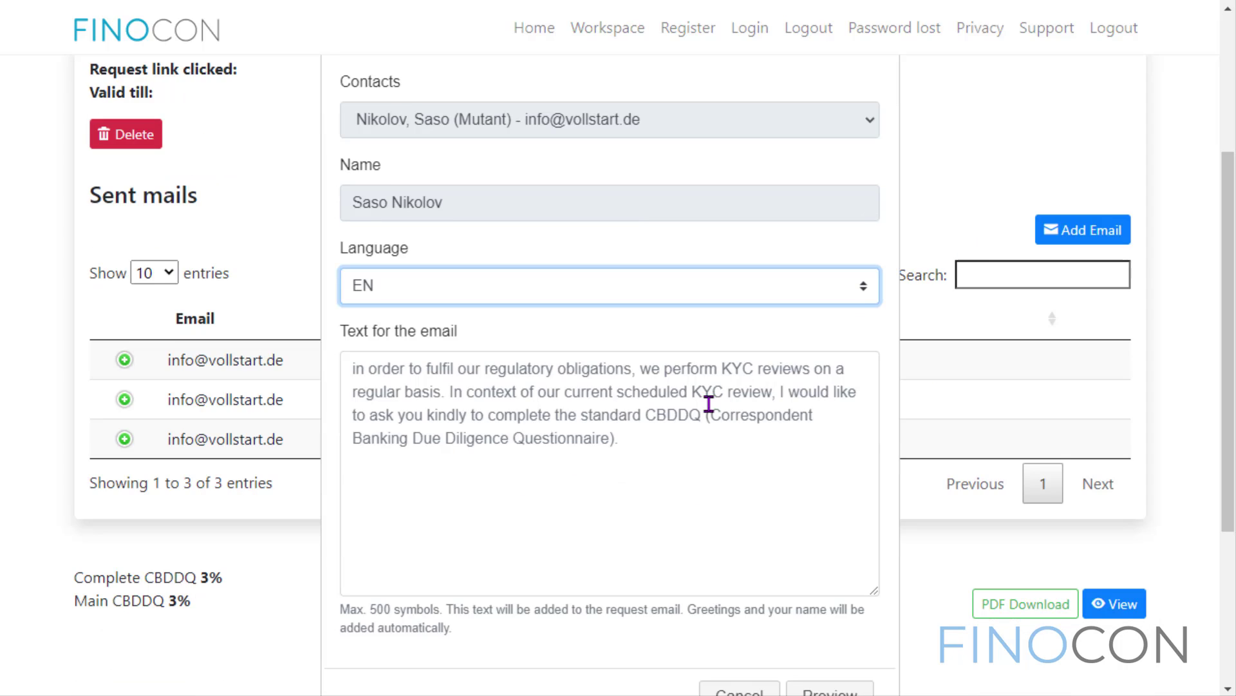
click(681, 442)
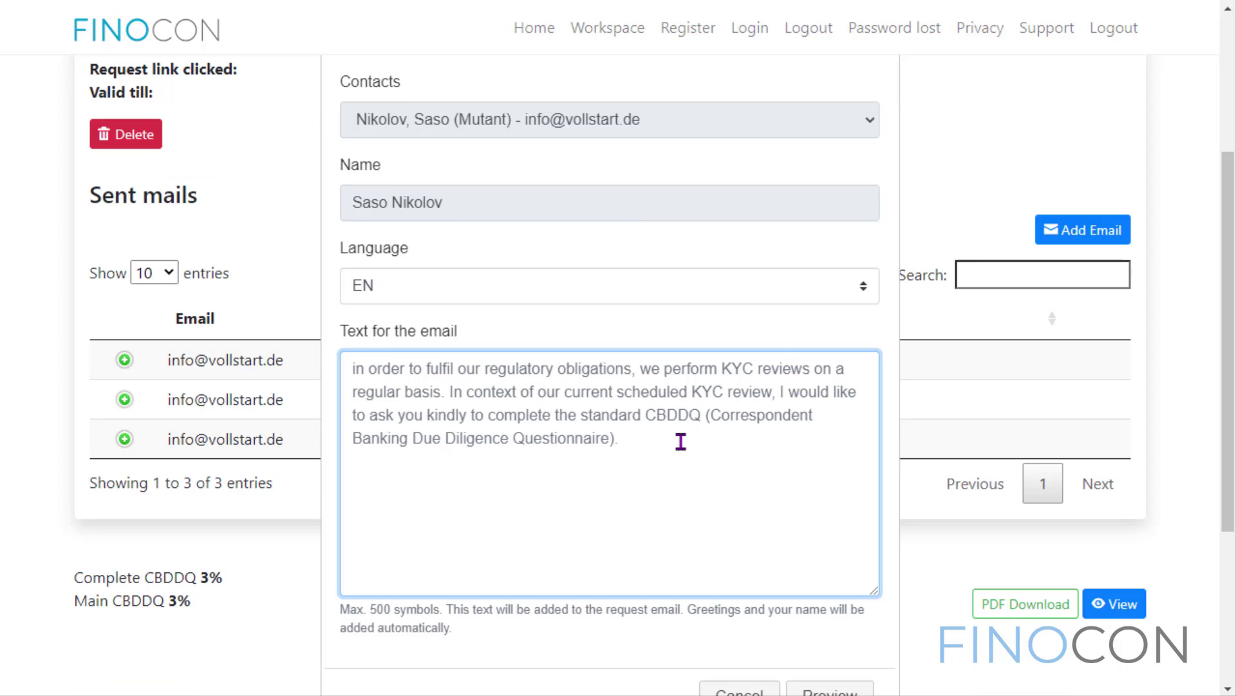
text(dfdf)
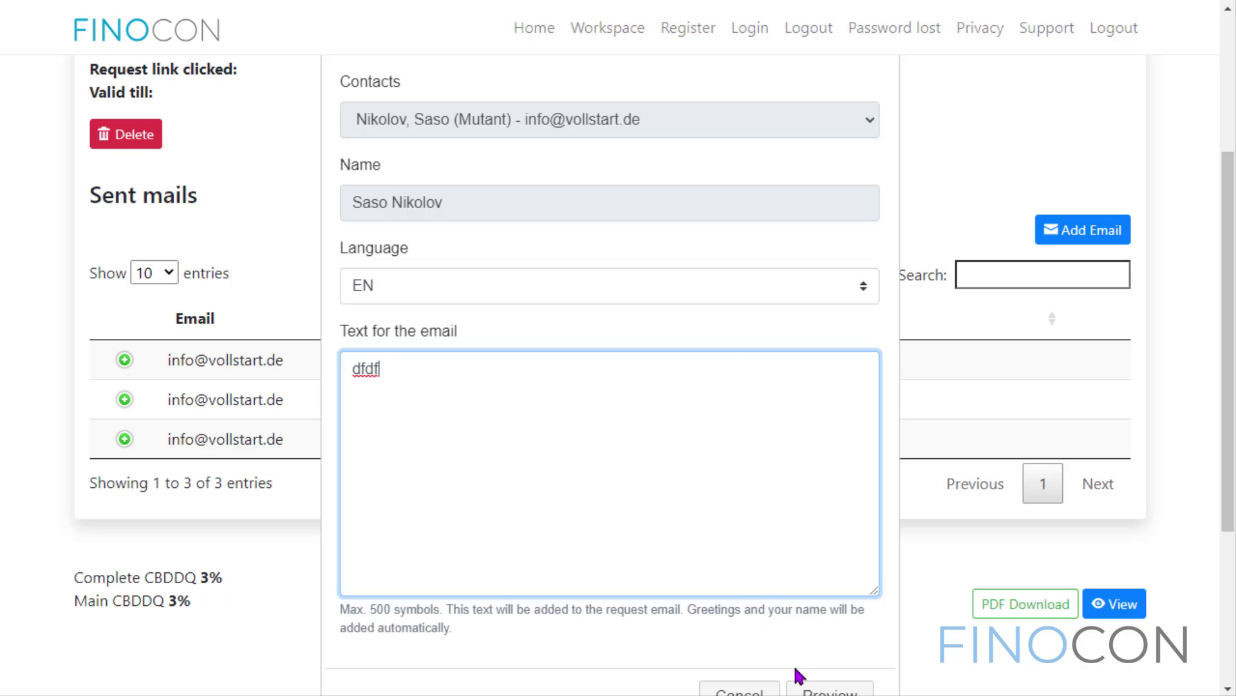
click(813, 690)
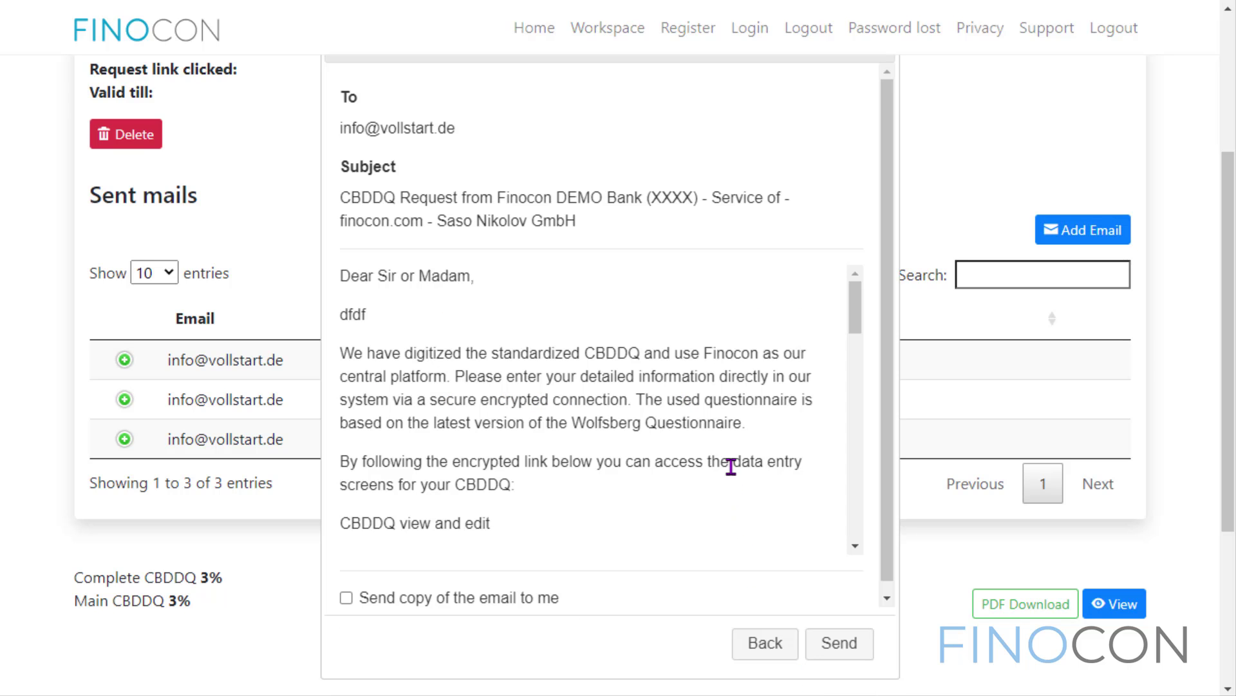
mouse_move(858, 309)
mouse_down()
mouse_move(863, 526)
mouse_move(858, 292)
mouse_up()
click(742, 648)
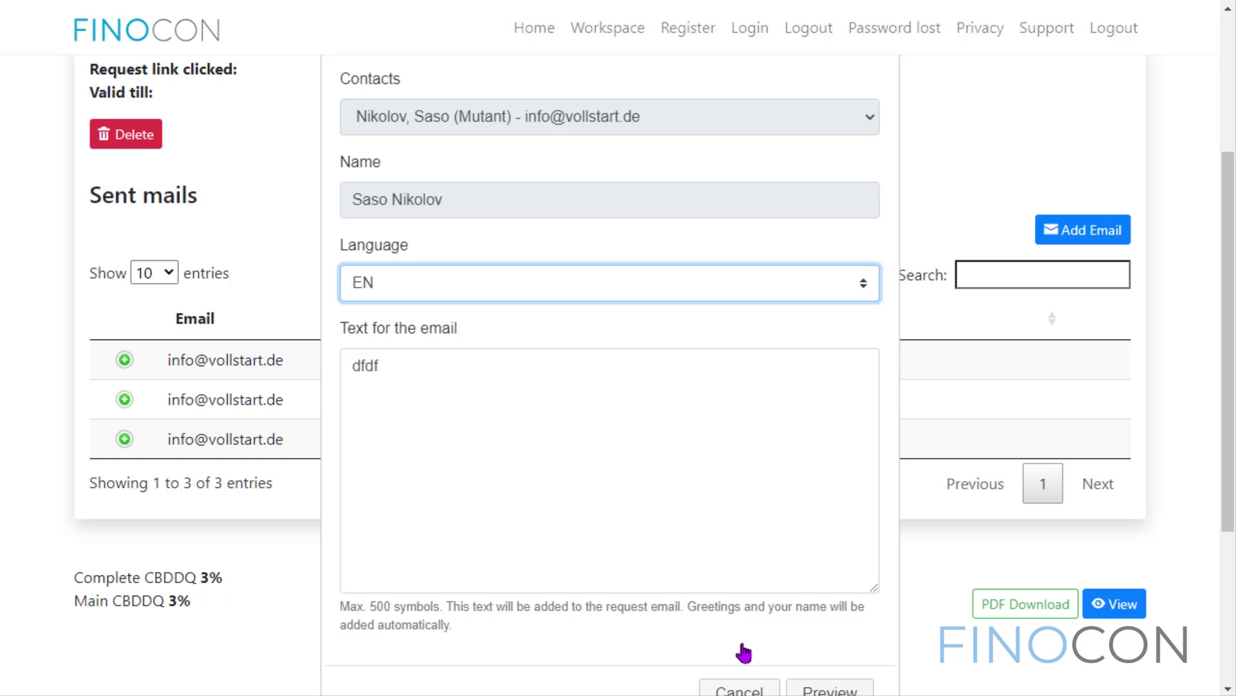
click(734, 687)
click(640, 390)
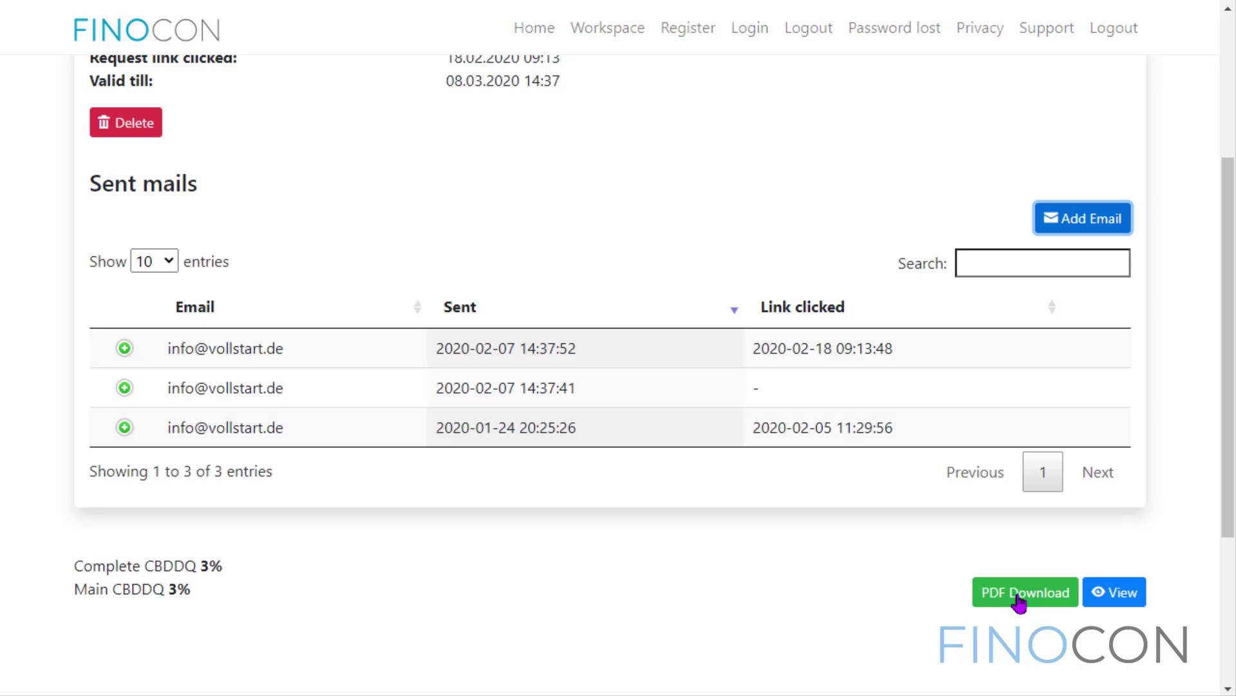
View the main CBDDQ questionnaire of bank VENR, look through the Entity & Ownership questions, and close it
click(1121, 596)
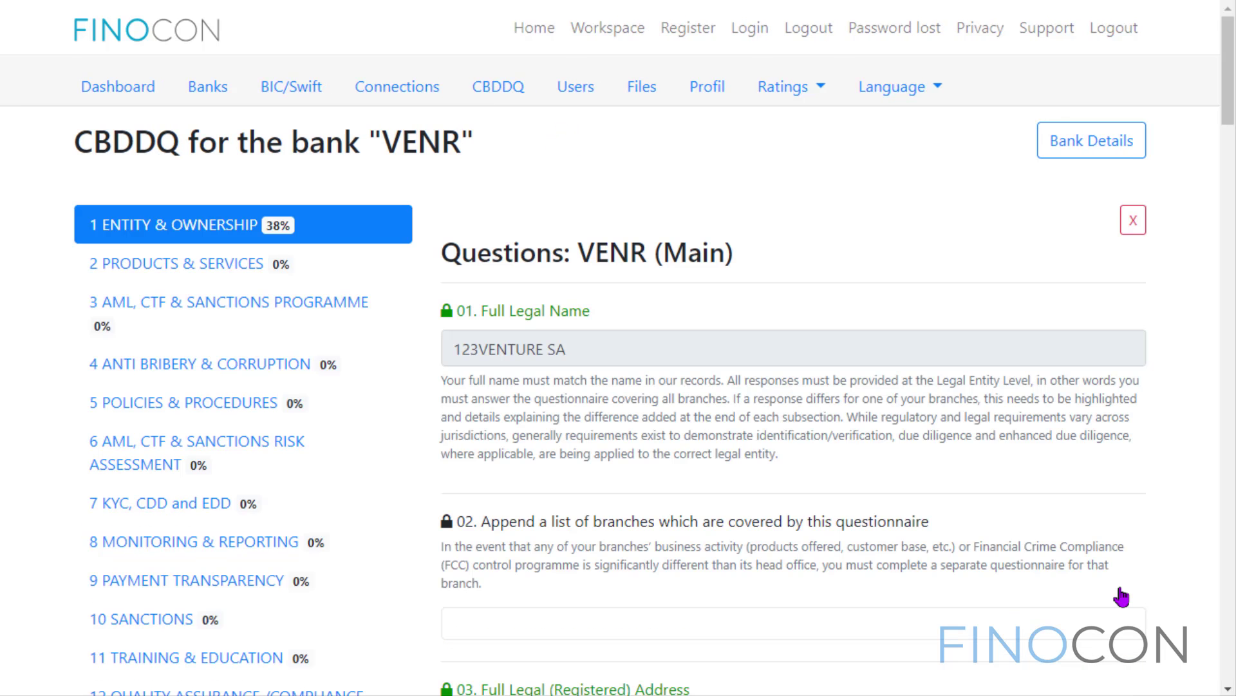
scroll(911, 472, down, 3)
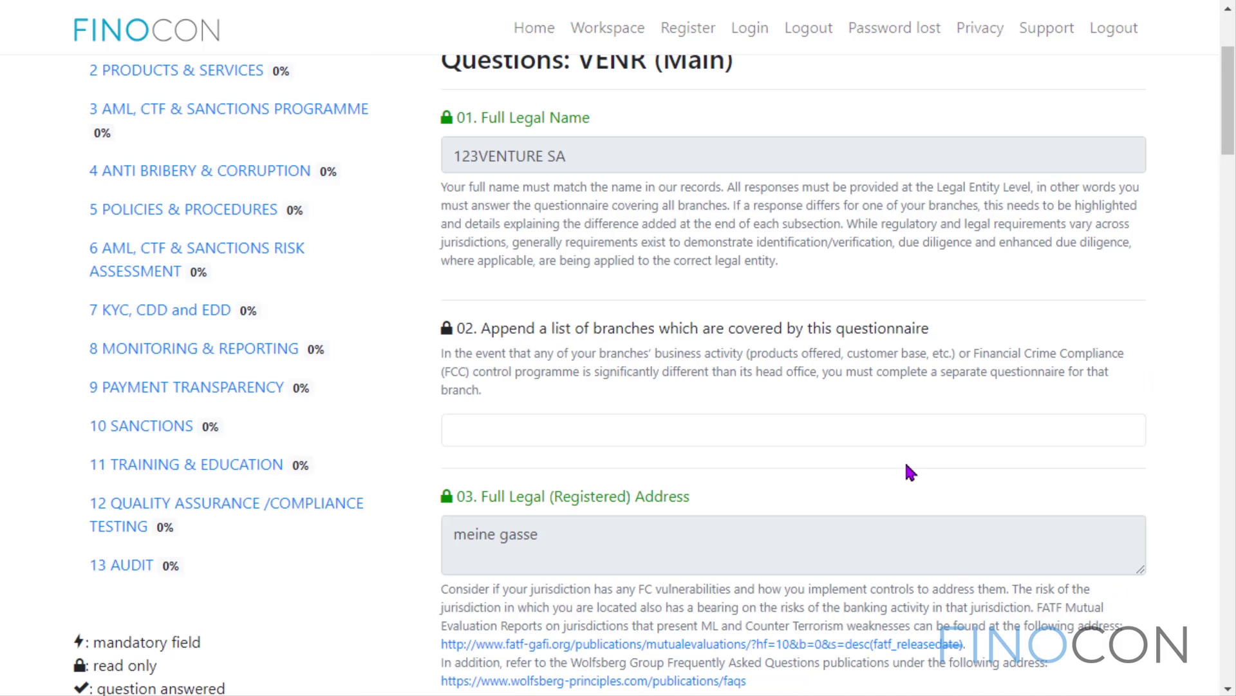
scroll(911, 472, up, 3)
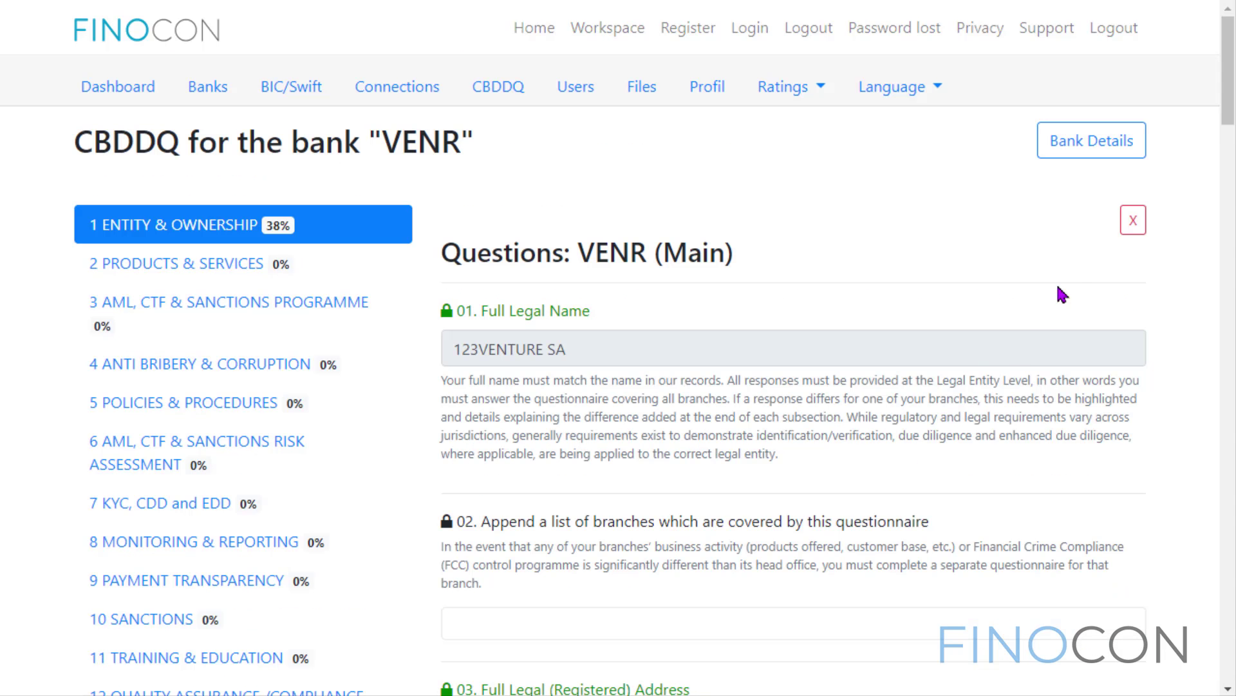
click(1132, 221)
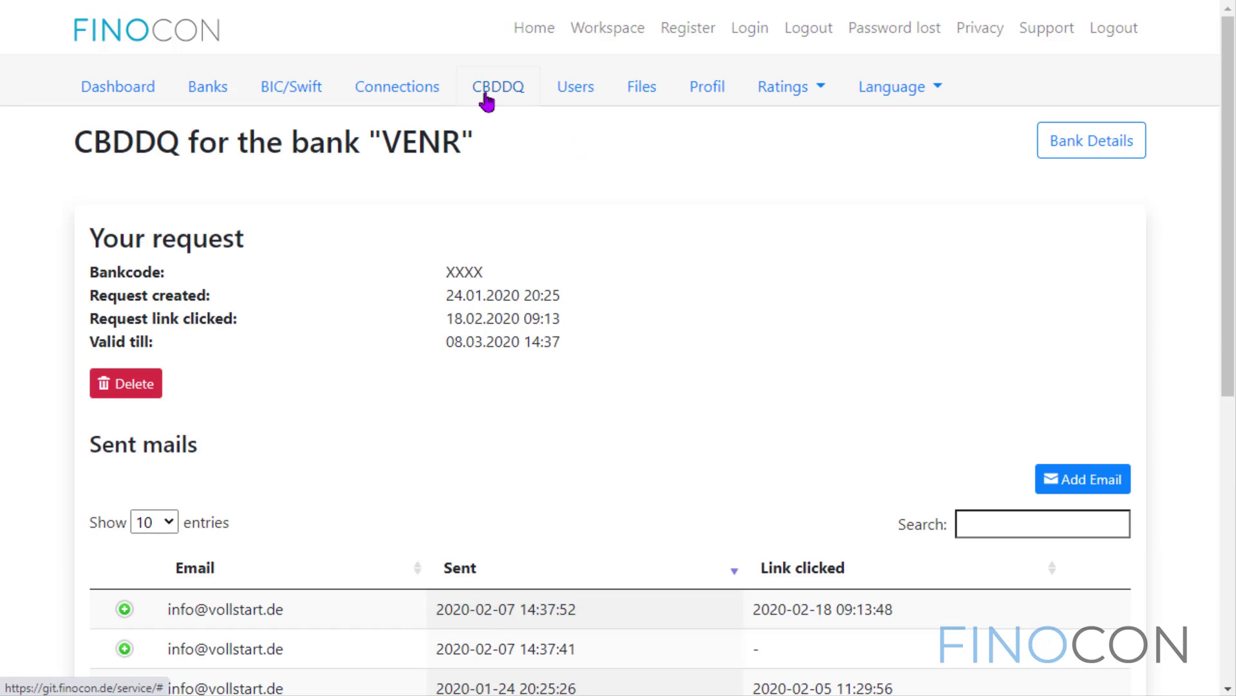
Open the CBDDQ questionnaire of the 1492 CAPITAL MANAGEMENT LLC connection at section 5 Policies & Procedures
click(428, 91)
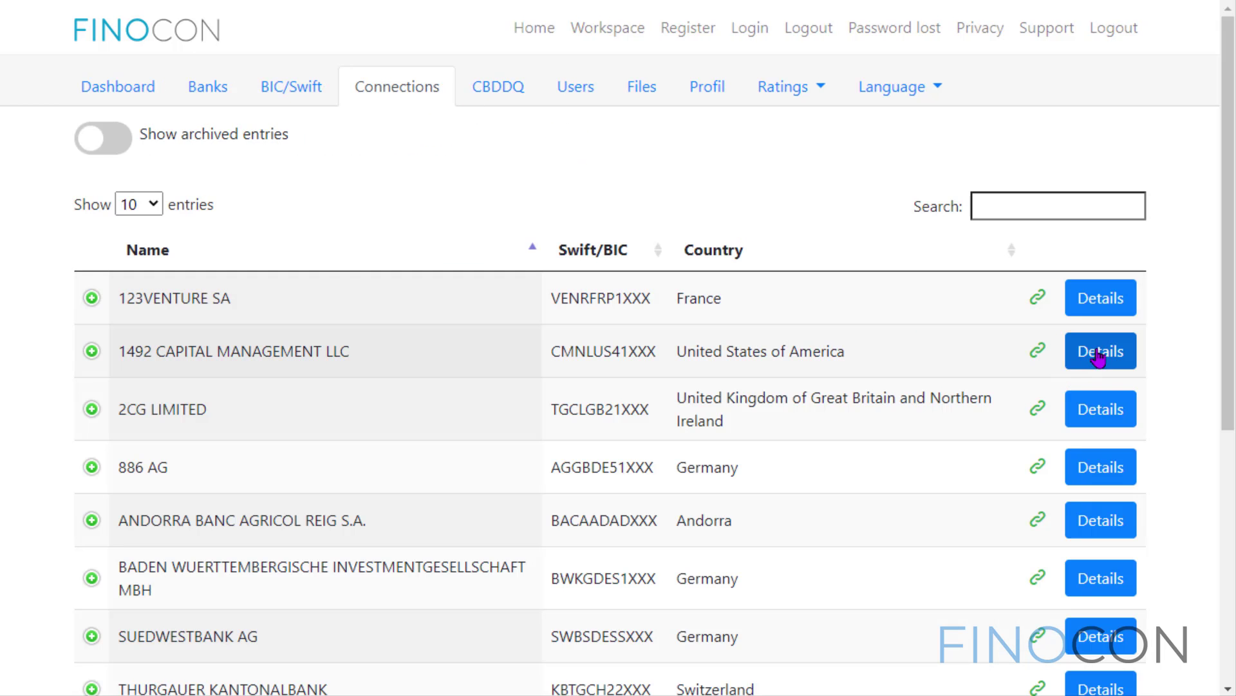
click(1095, 353)
click(1017, 239)
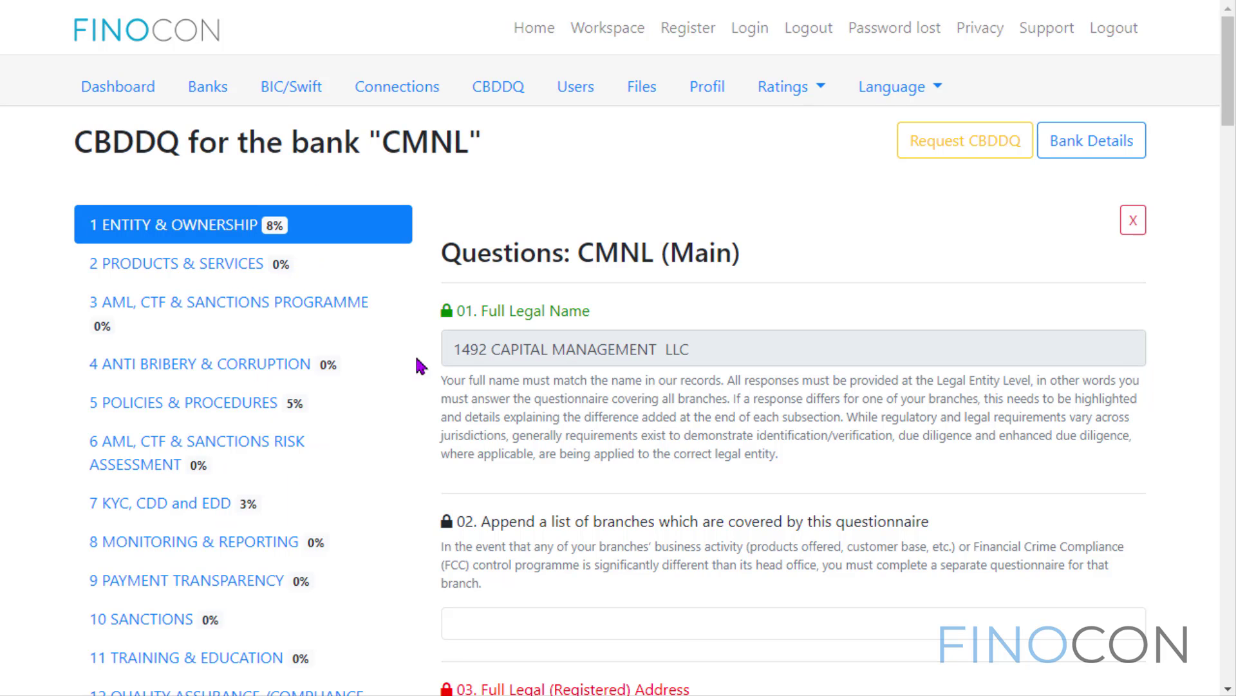
click(263, 407)
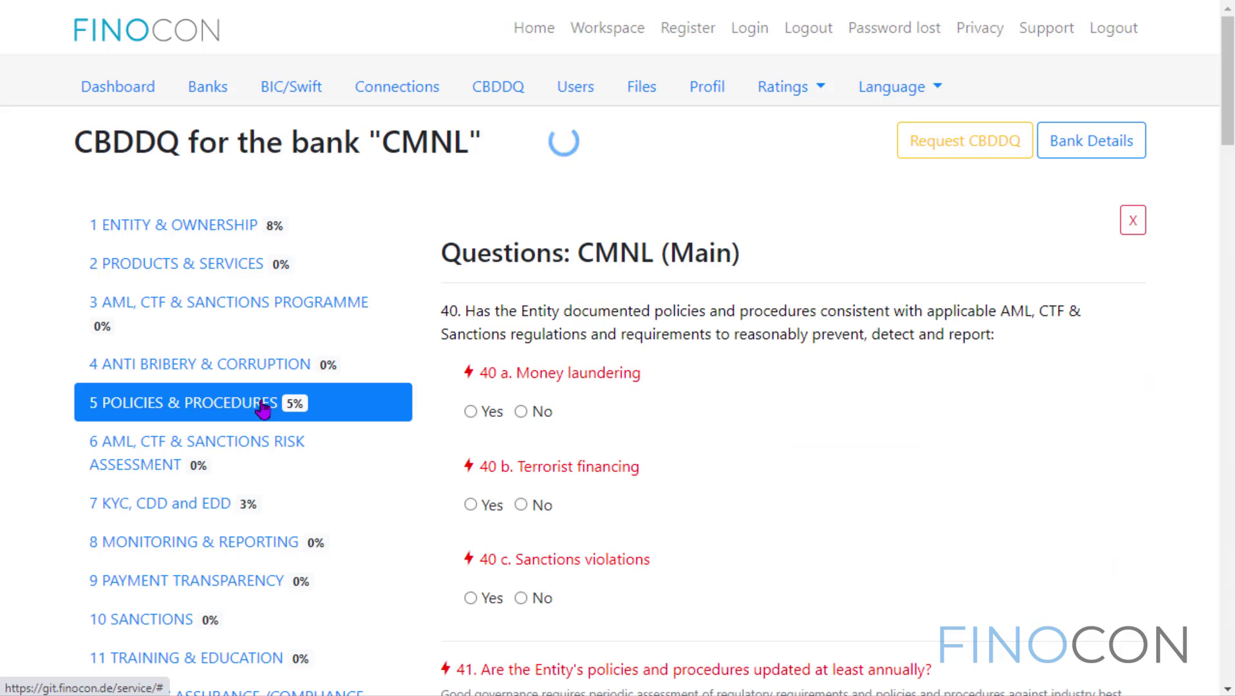
Deselect and reselect US Standards in question 42 to check how its follow-up question responds
scroll(415, 418, down, 2)
scroll(416, 419, down, 4)
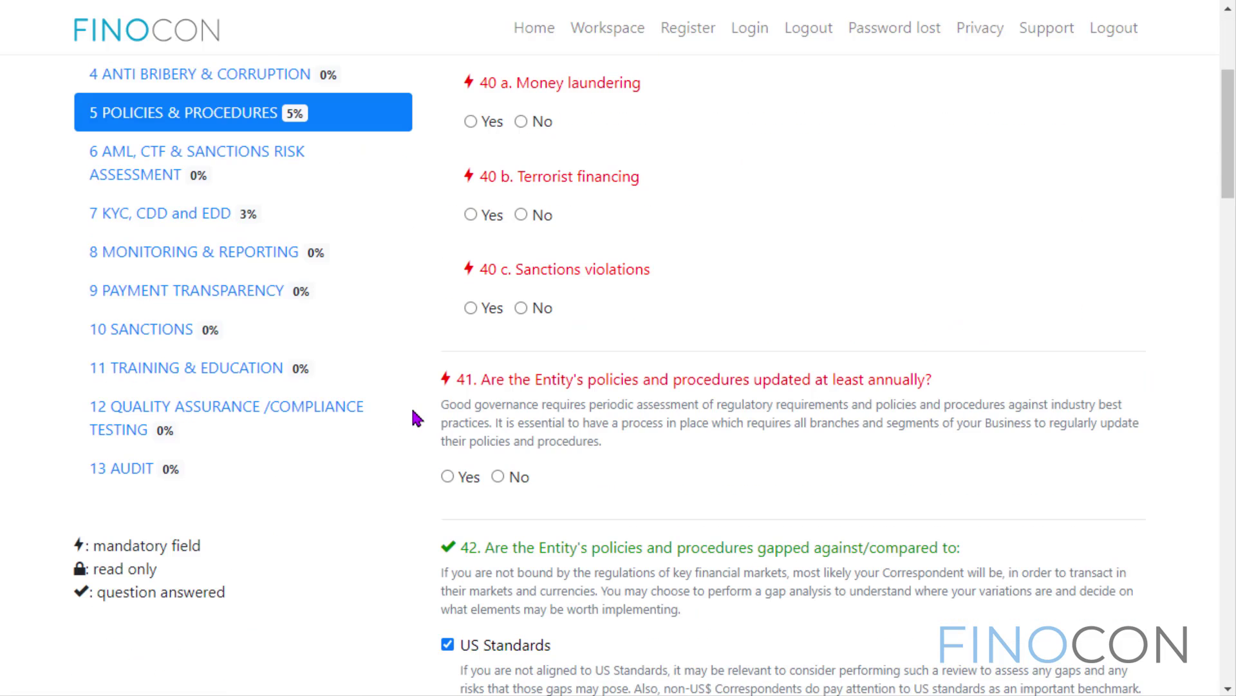
scroll(419, 418, down, 2)
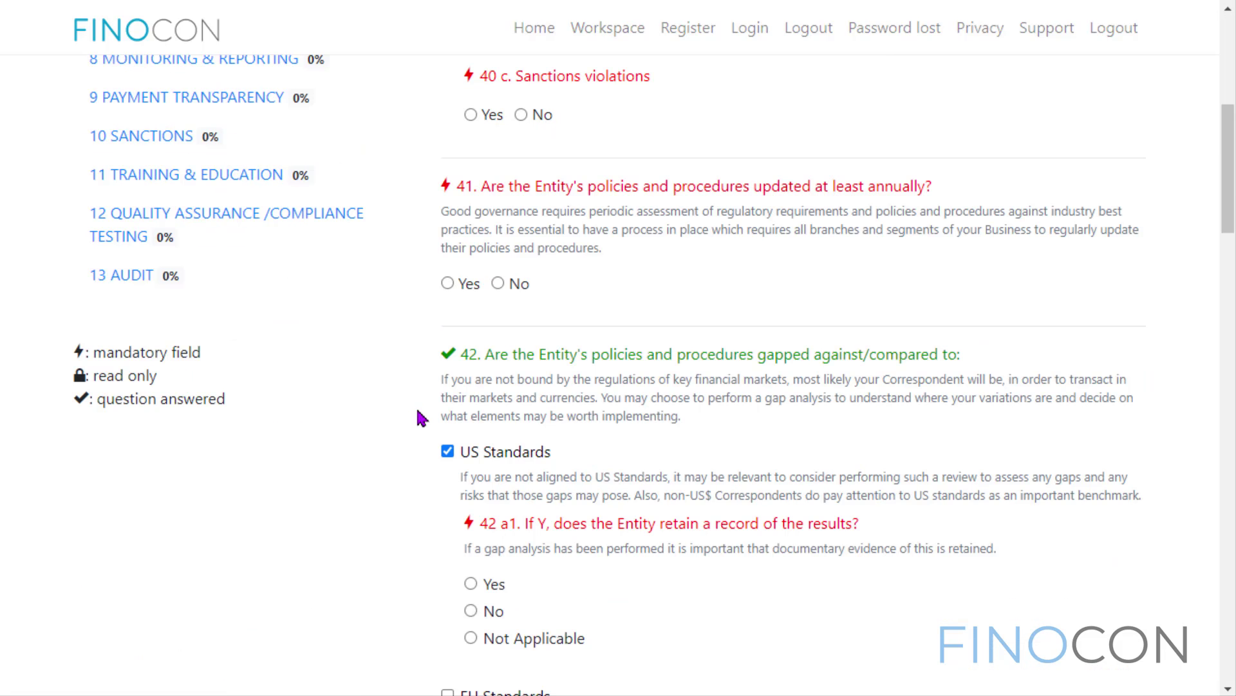
click(447, 451)
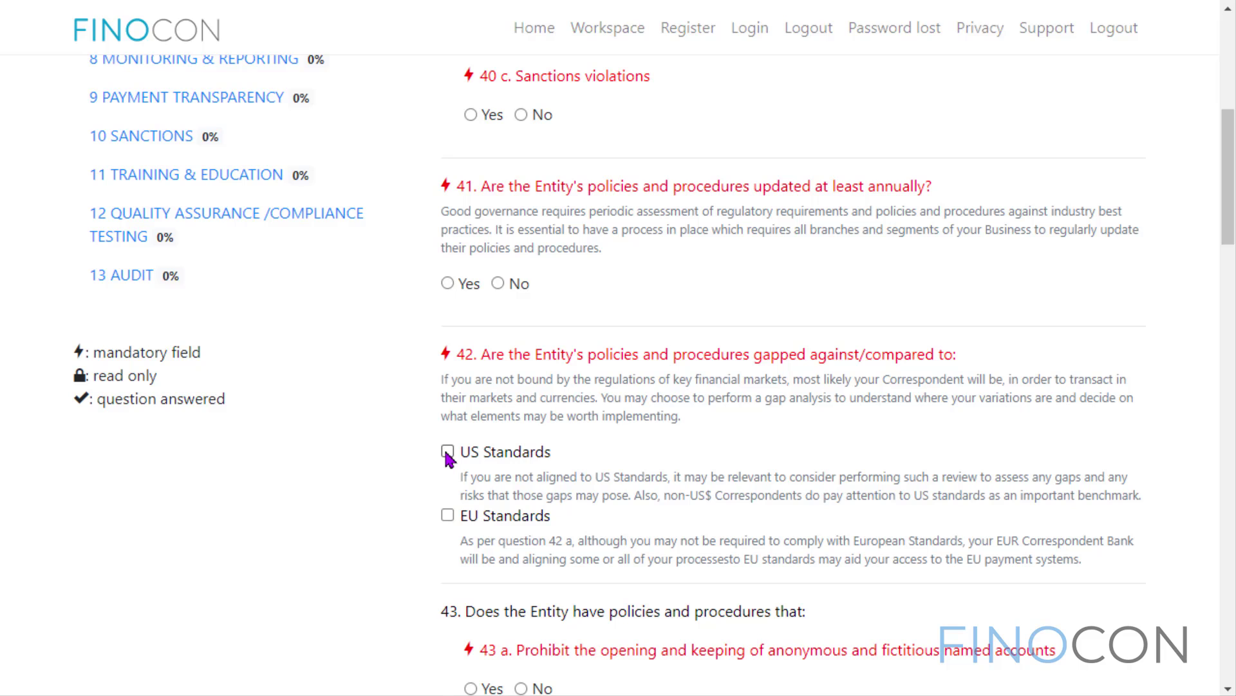
click(447, 453)
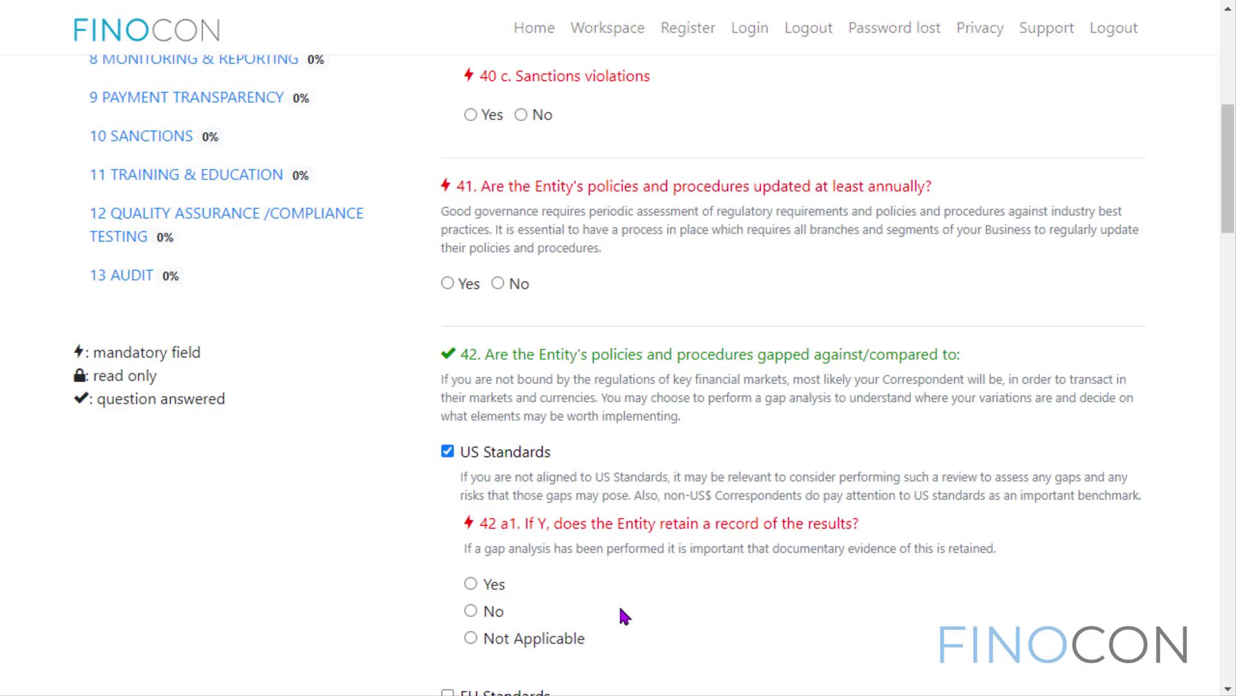
Answer question 40 a. Money laundering with No and close the CMNL questionnaire
scroll(623, 615, down, 5)
scroll(624, 615, up, 2)
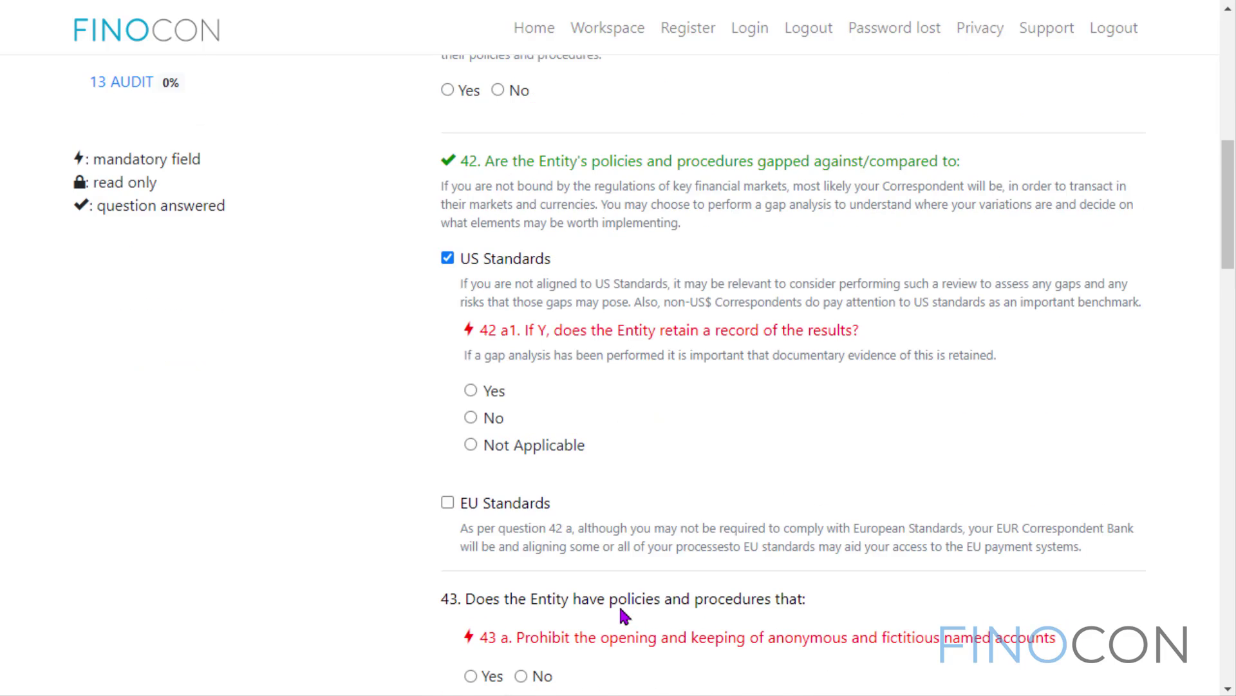
scroll(623, 615, up, 10)
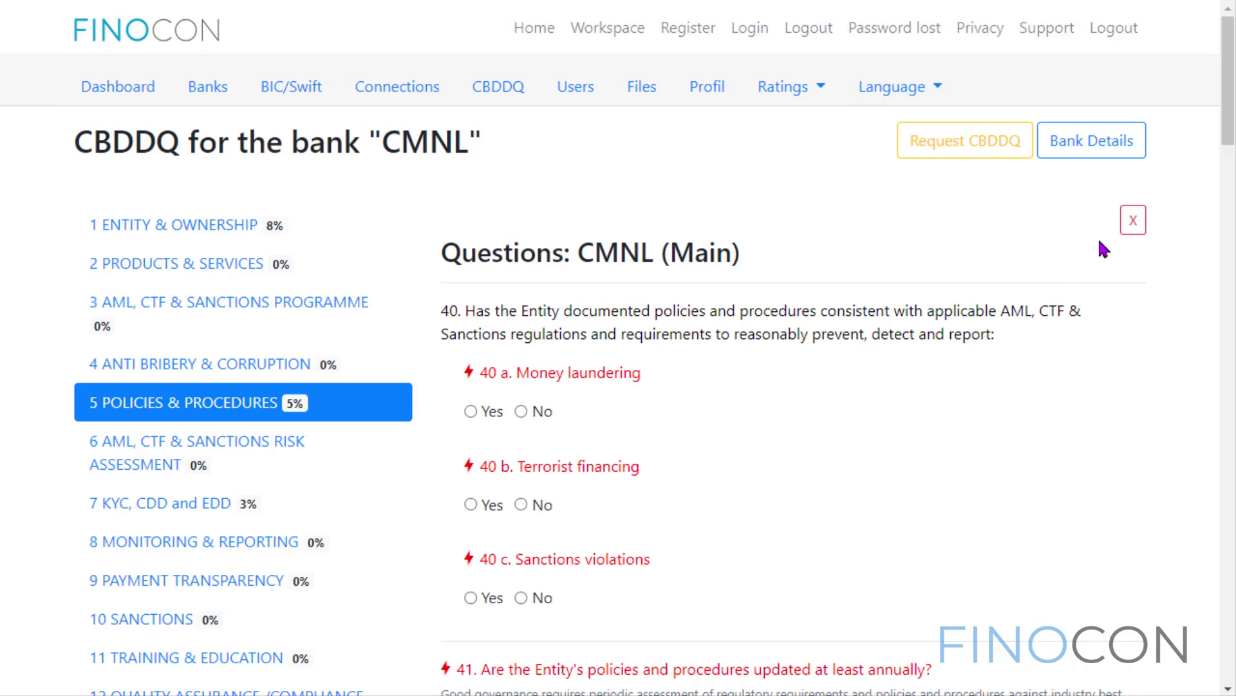
click(521, 411)
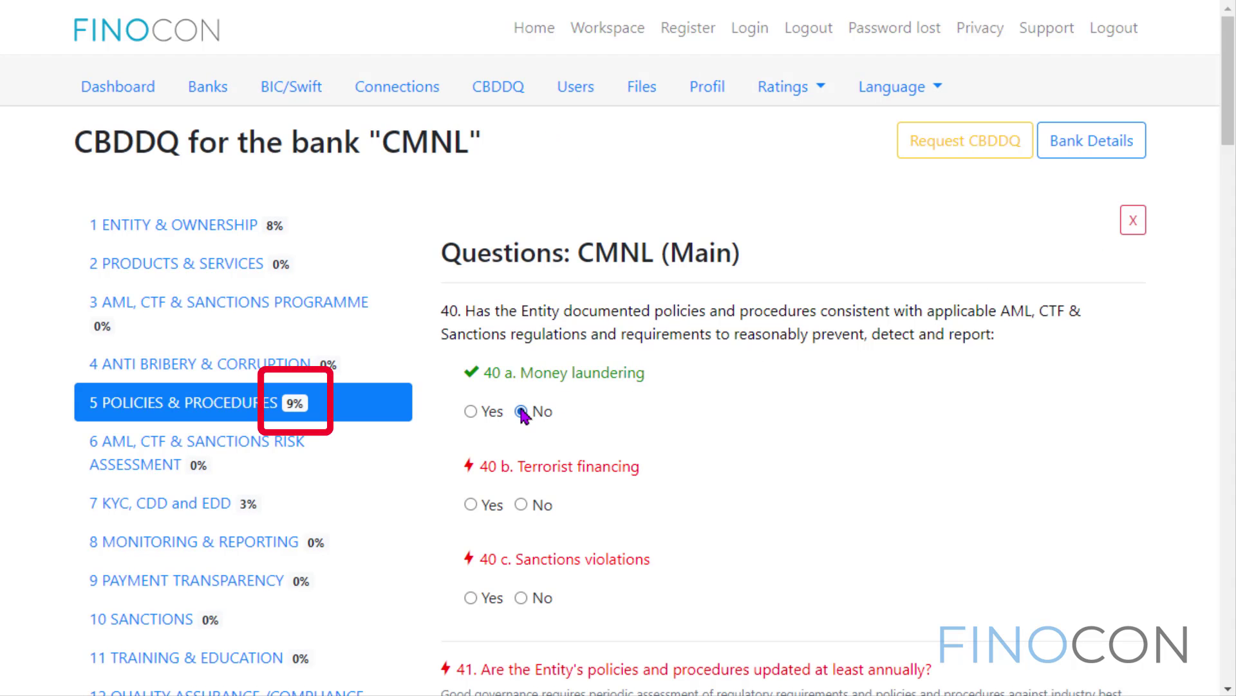
click(1134, 221)
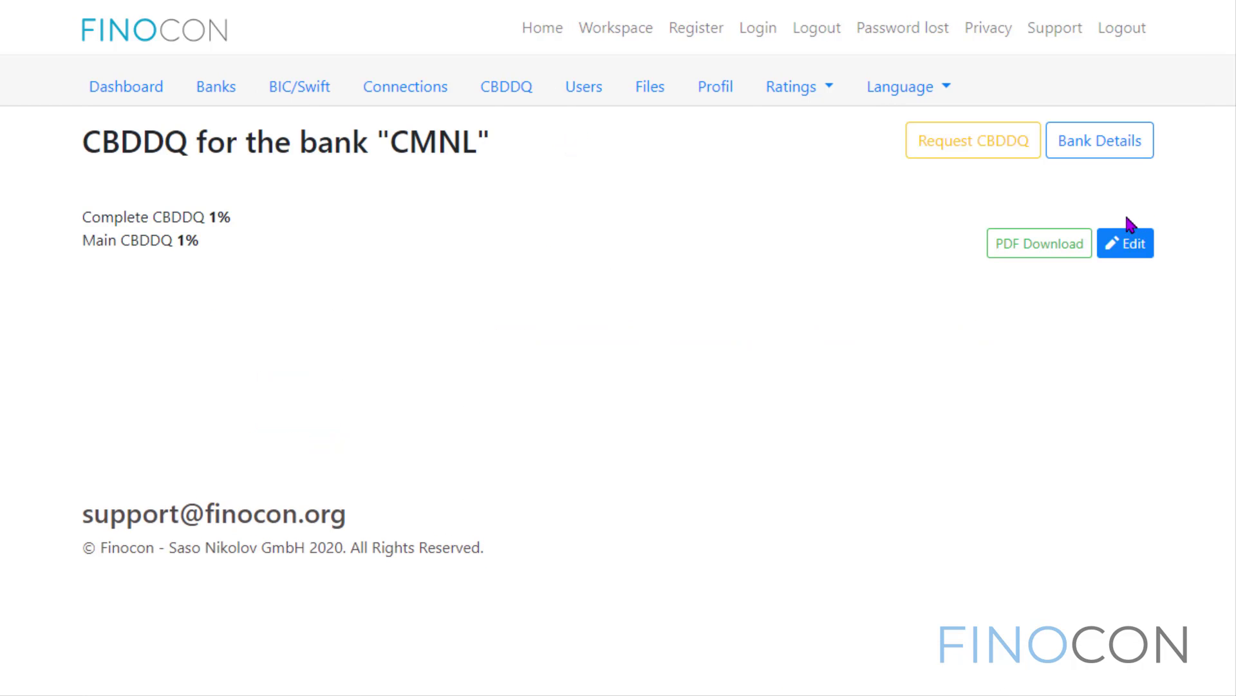
Open the users list, view the form for adding a user, and close it without adding anyone
click(596, 90)
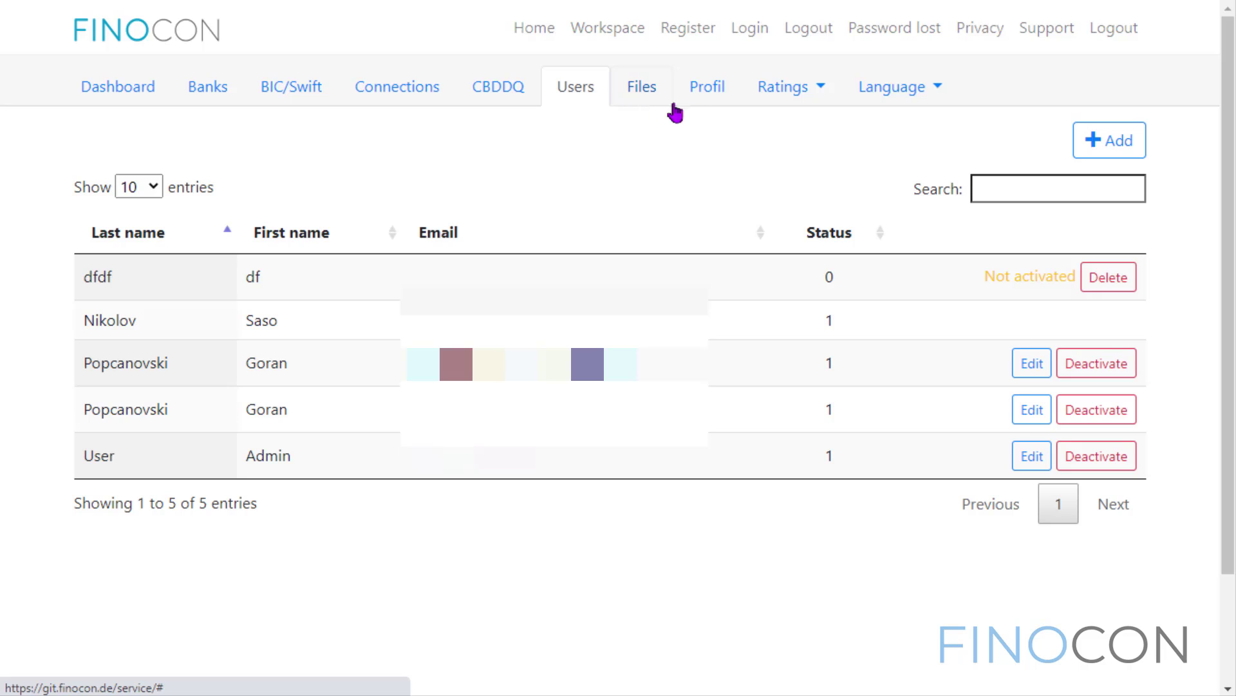
click(1098, 138)
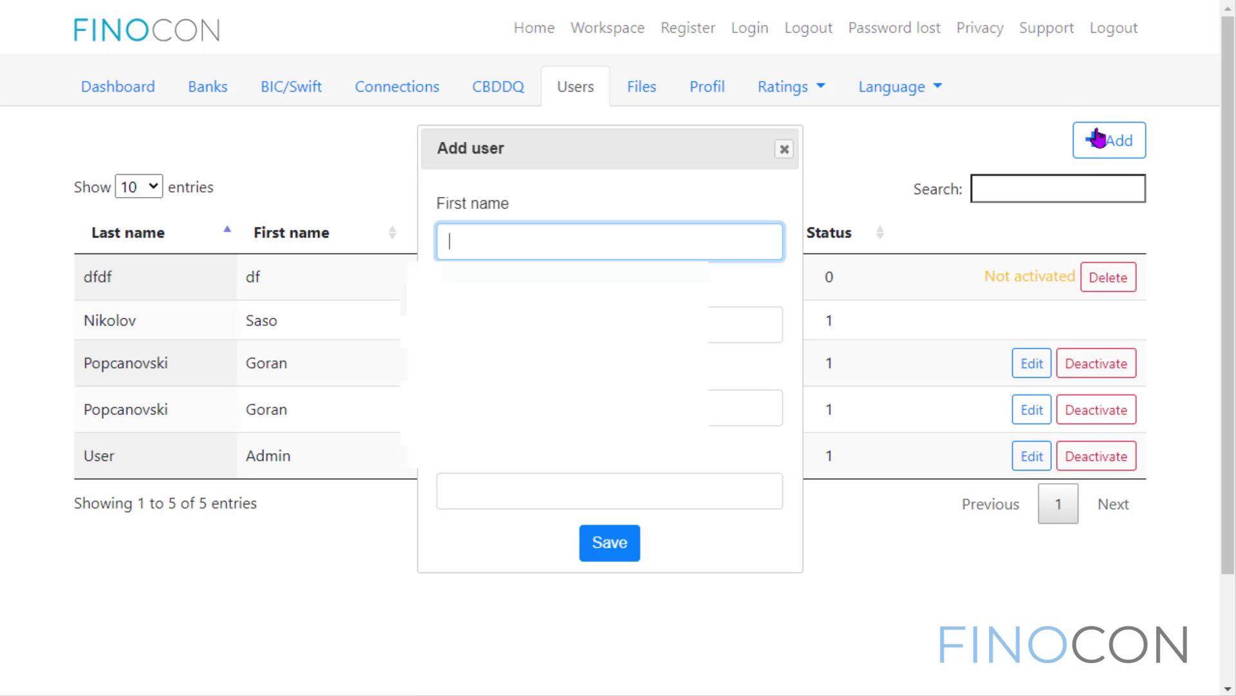
click(786, 151)
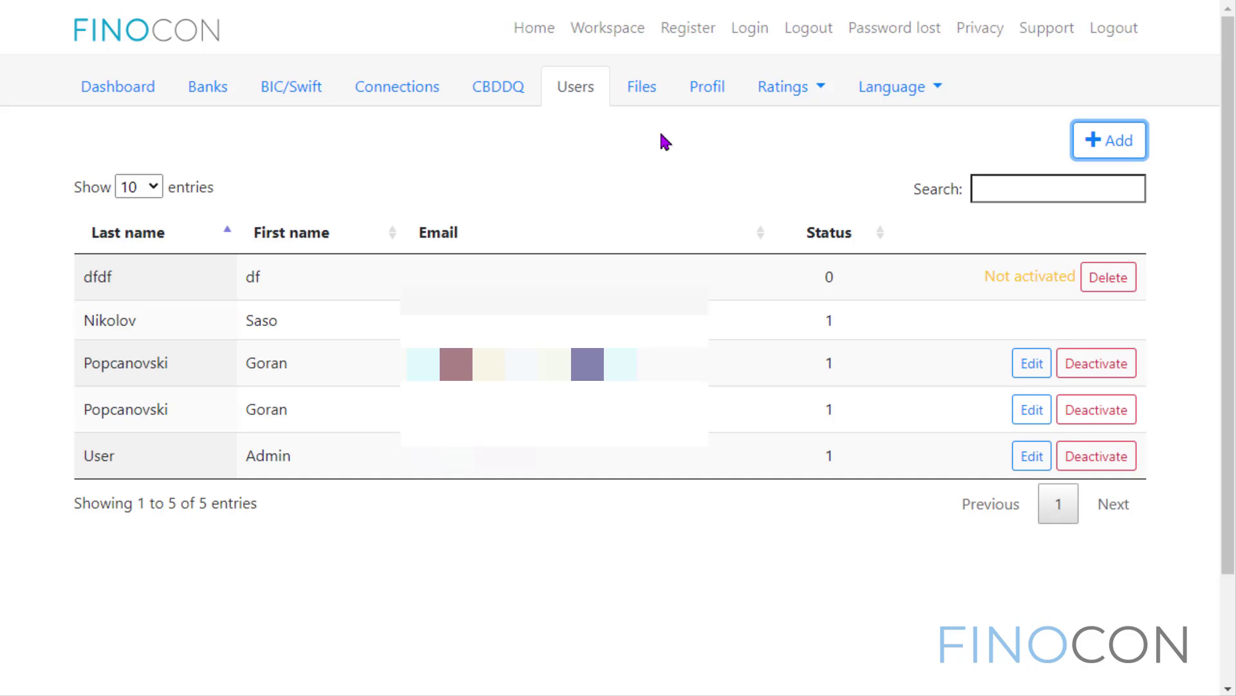
Open My Files and examine the private, public, and connected-bank file lists
click(639, 102)
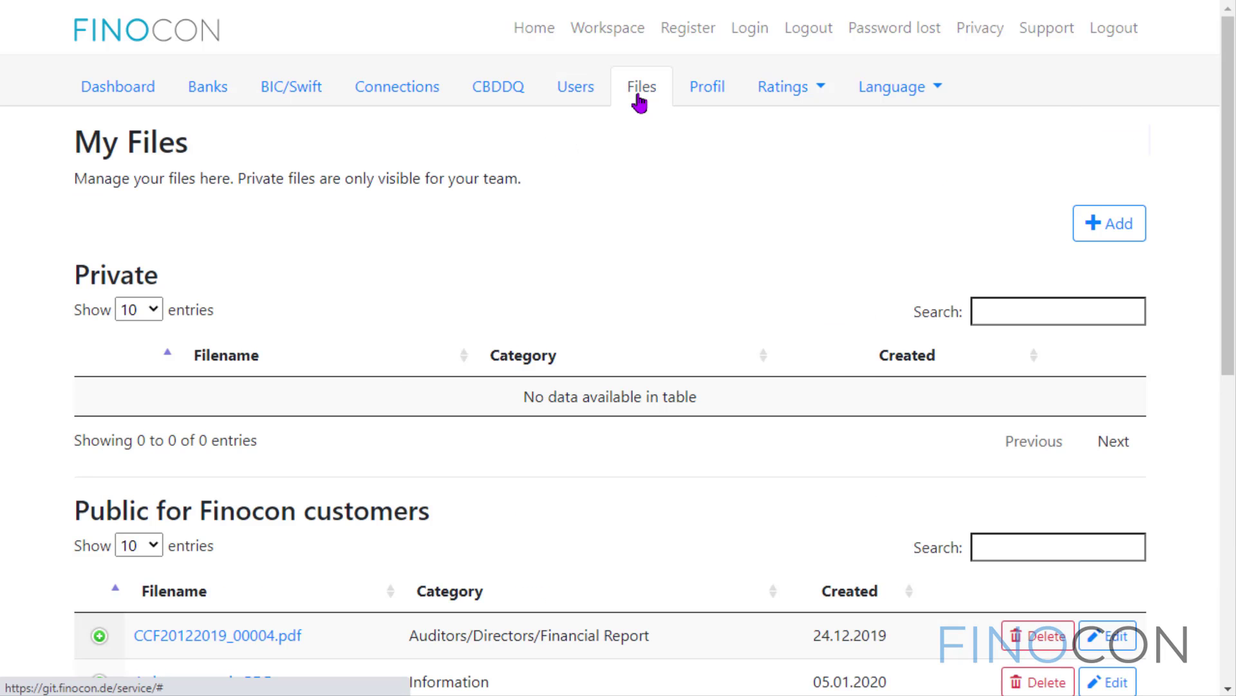
scroll(876, 179, down, 1)
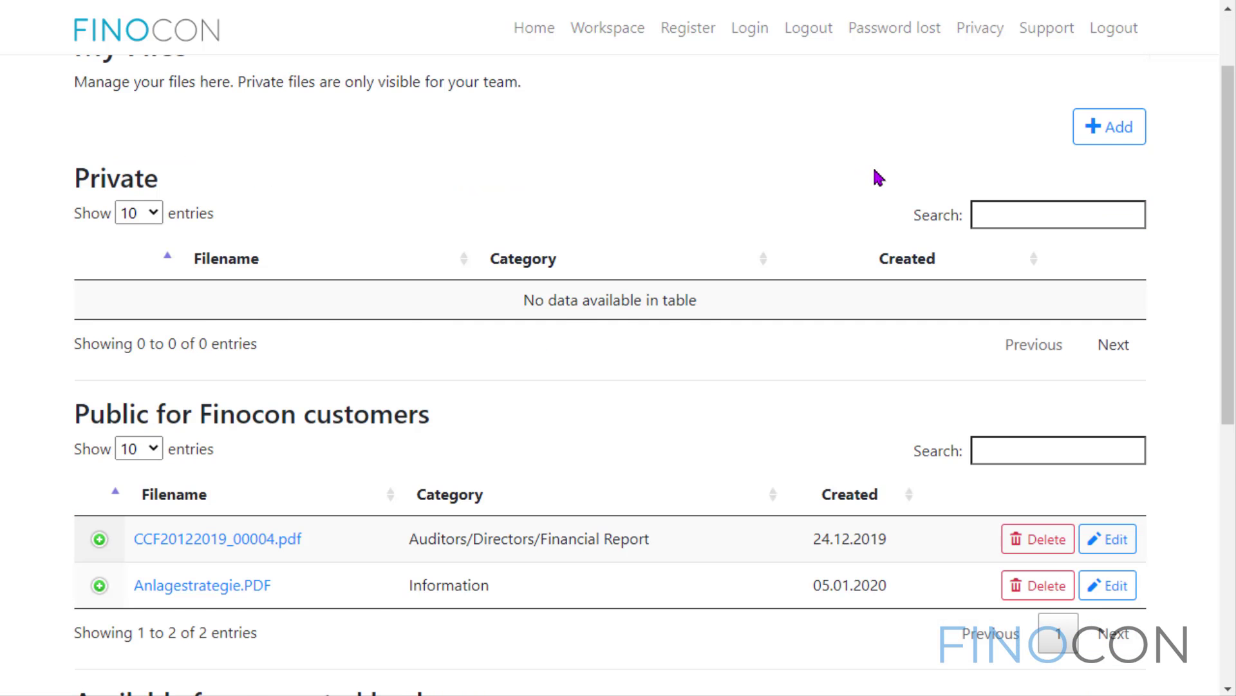
scroll(878, 178, down, 2)
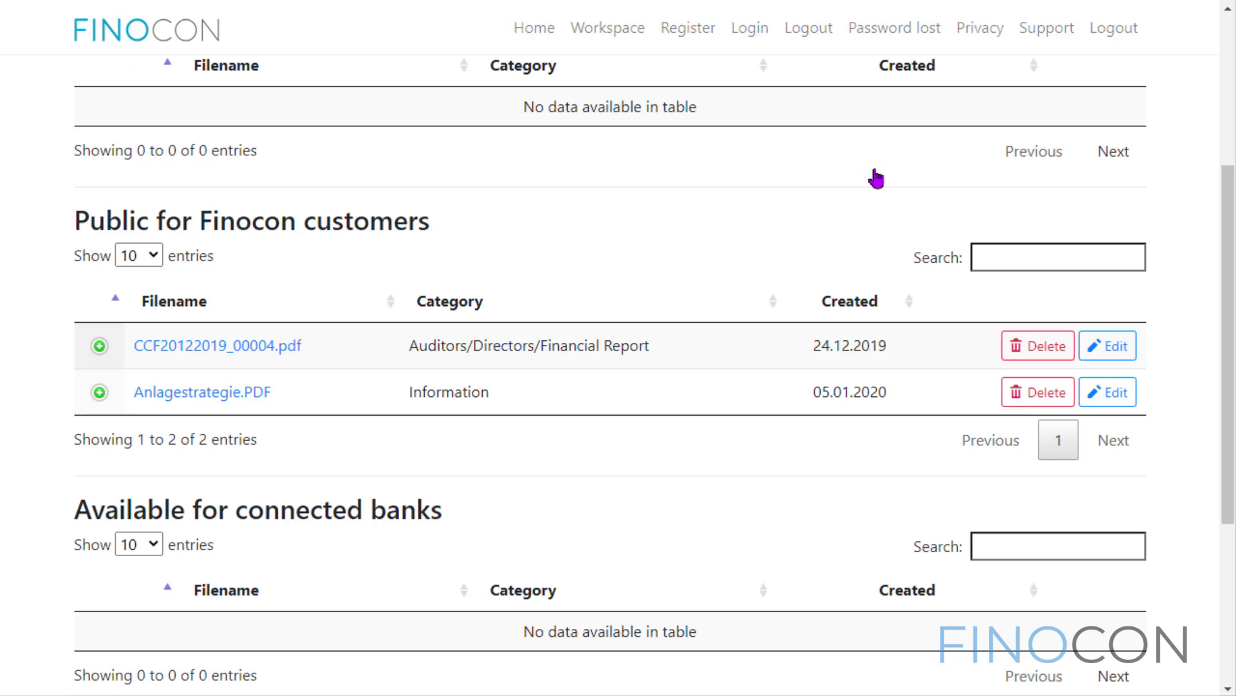
scroll(876, 179, up, 1)
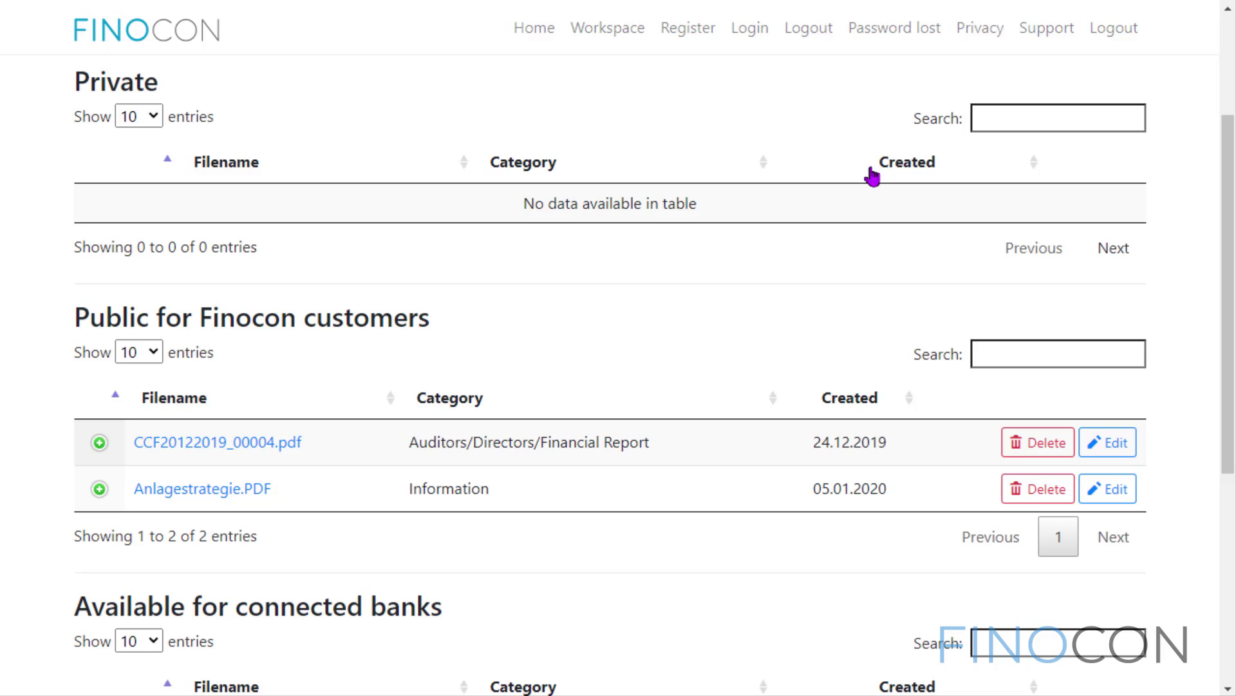
scroll(860, 193, down, 1)
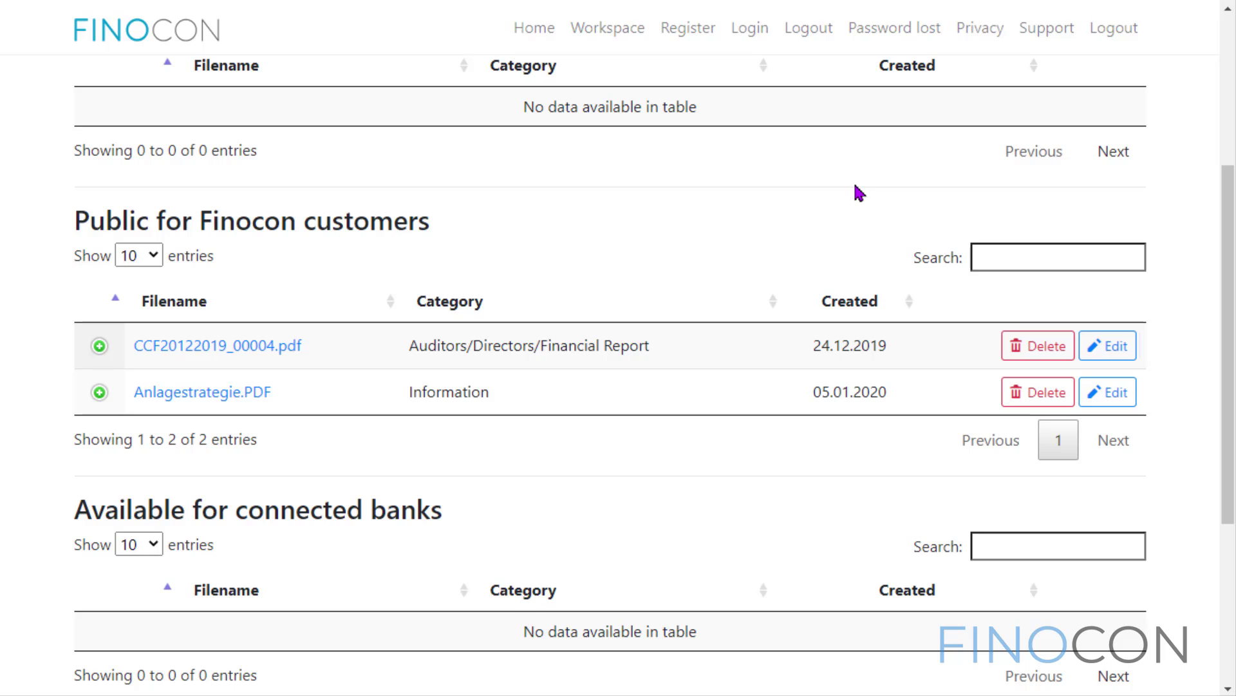
Expand the CCF20122019_00004.pdf entry in the public files list and examine its file information and assigned BICs
scroll(860, 193, up, 1)
scroll(860, 193, down, 1)
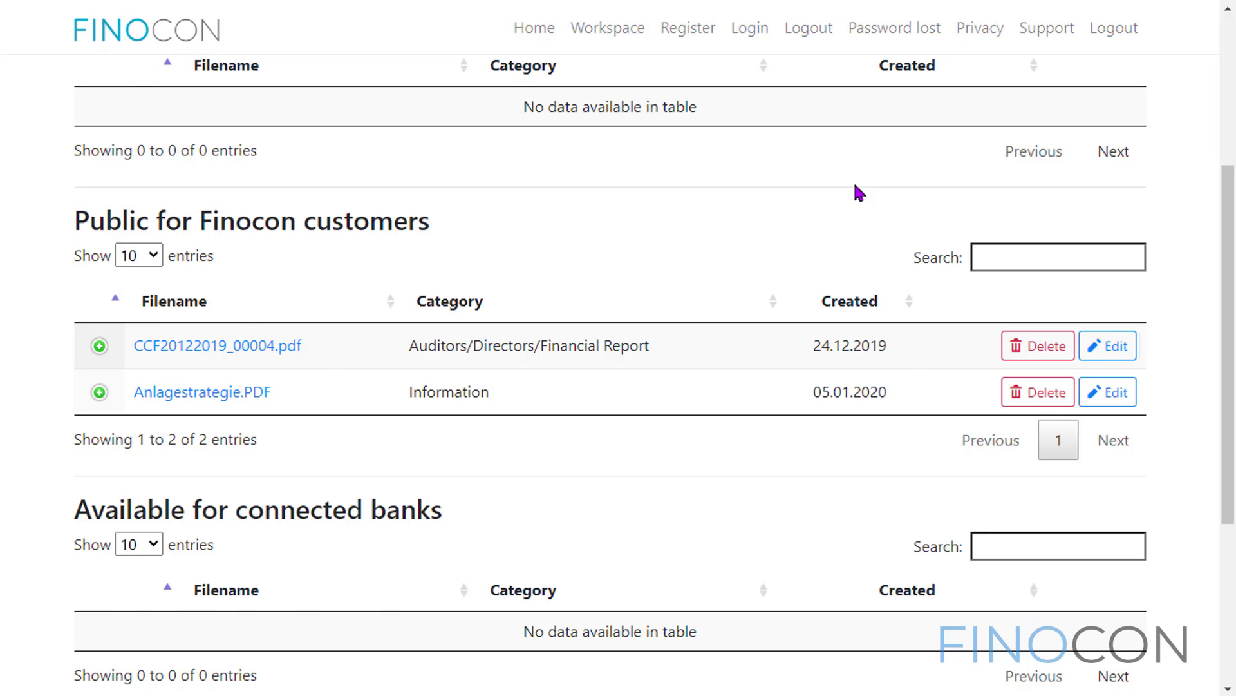
scroll(451, 322, up, 1)
click(99, 444)
scroll(98, 456, down, 1)
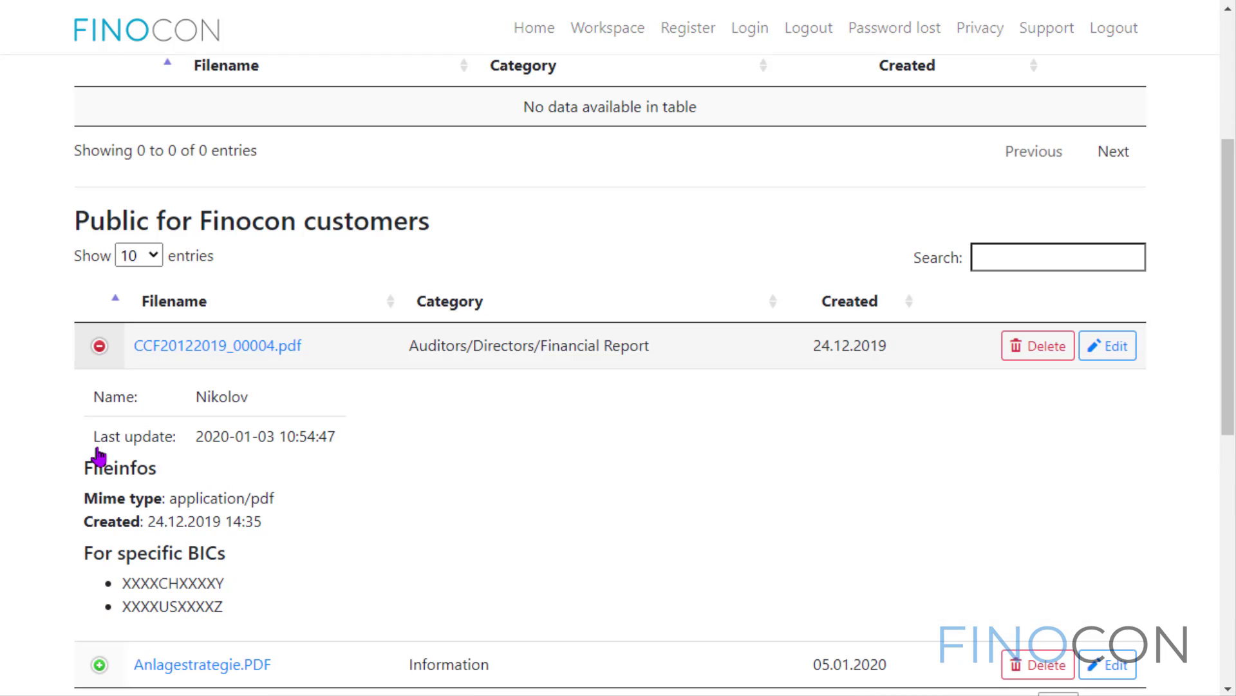
scroll(99, 456, up, 3)
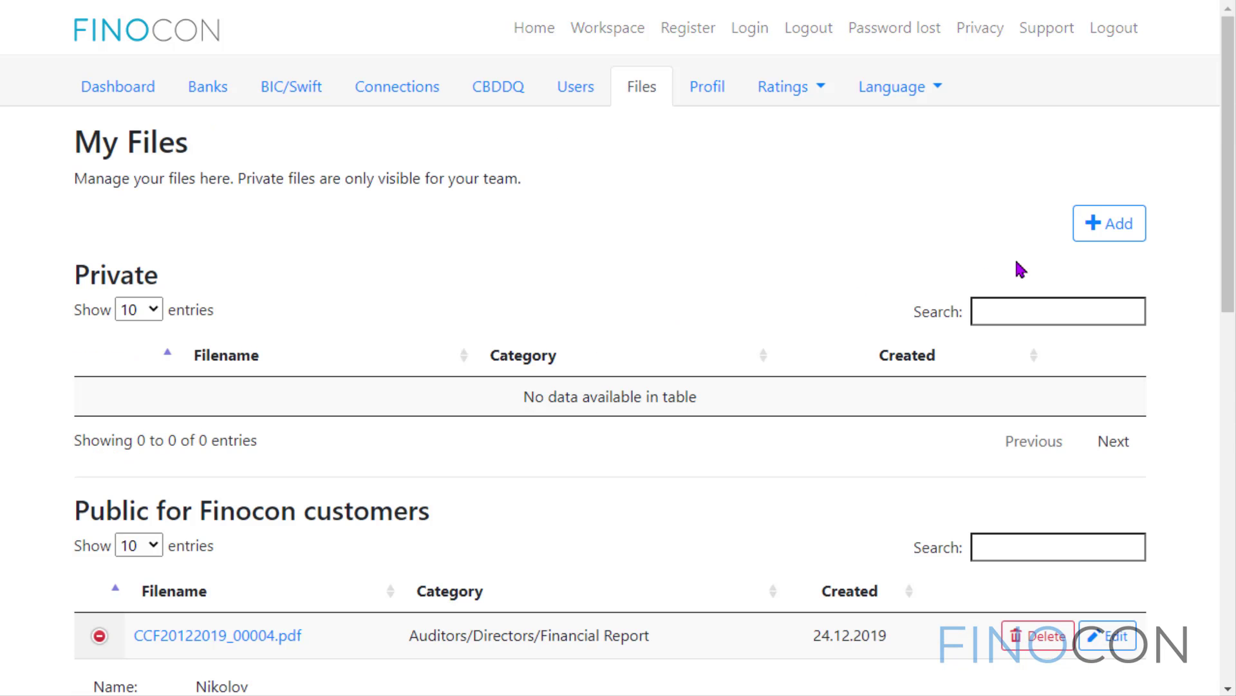
Try out a file upload for BICs XXXXUSXXXXZ, XXXXCHXXXXY and XXXXDEXXXXX with category Patriots Act and Public for Finocon customers access, and cancel it
click(1112, 239)
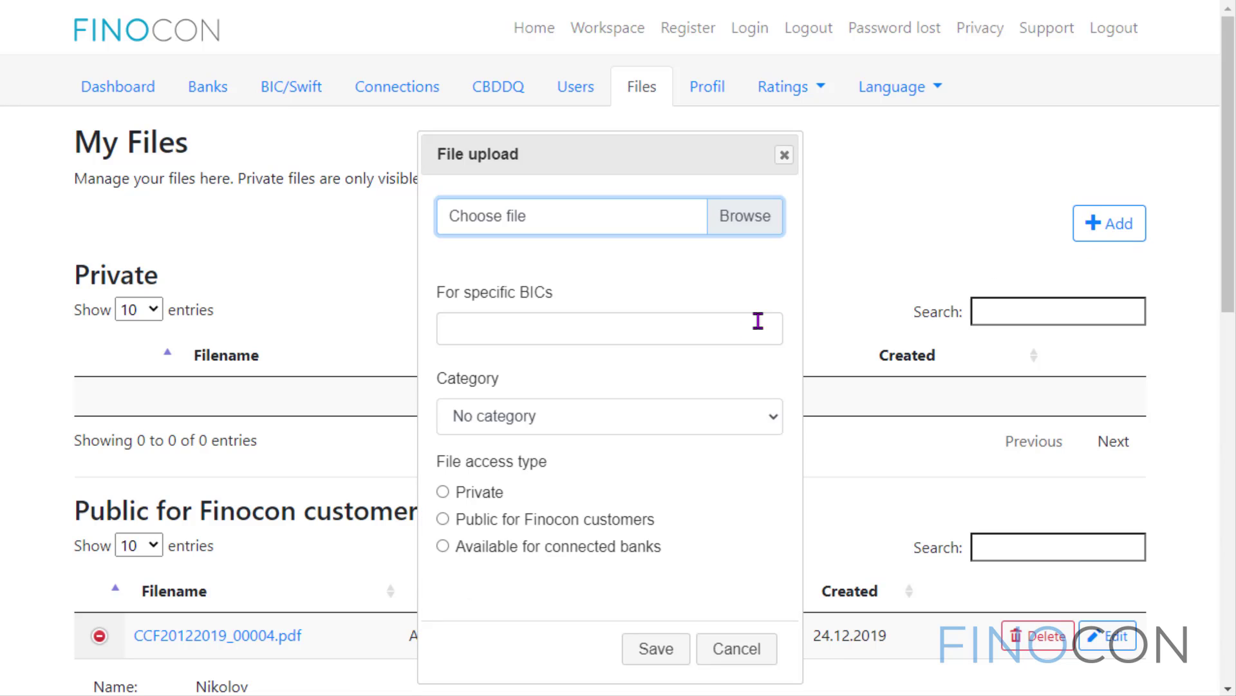
click(737, 340)
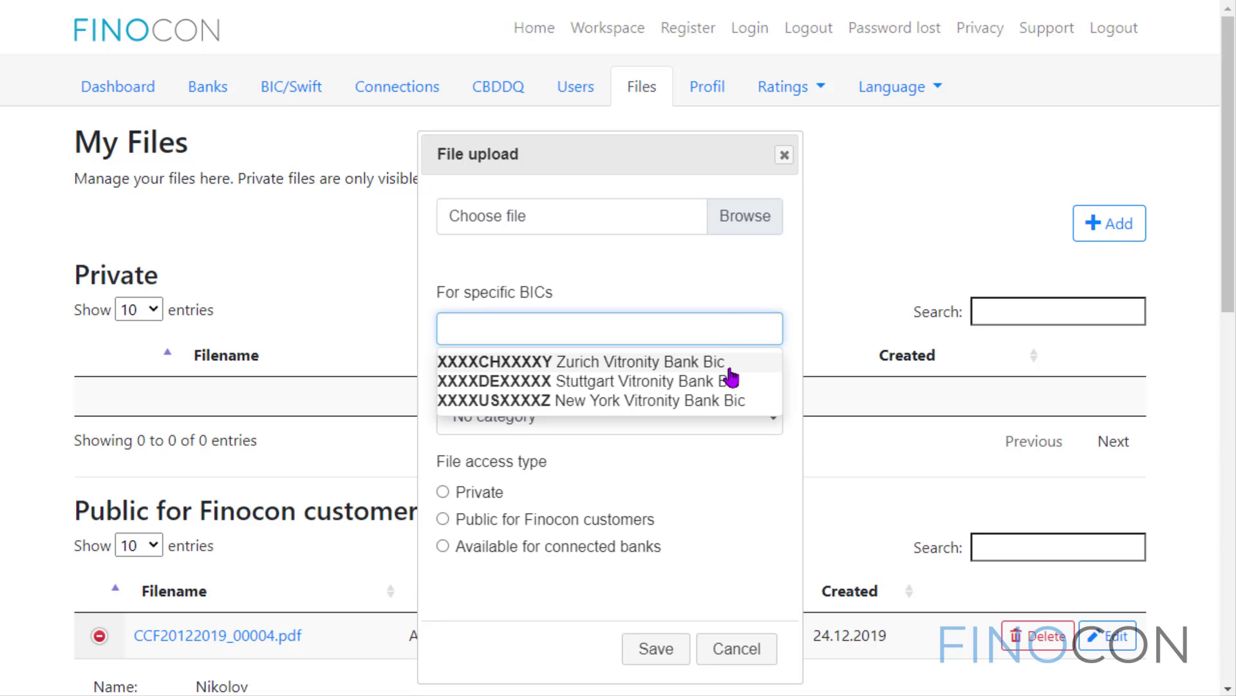
click(726, 403)
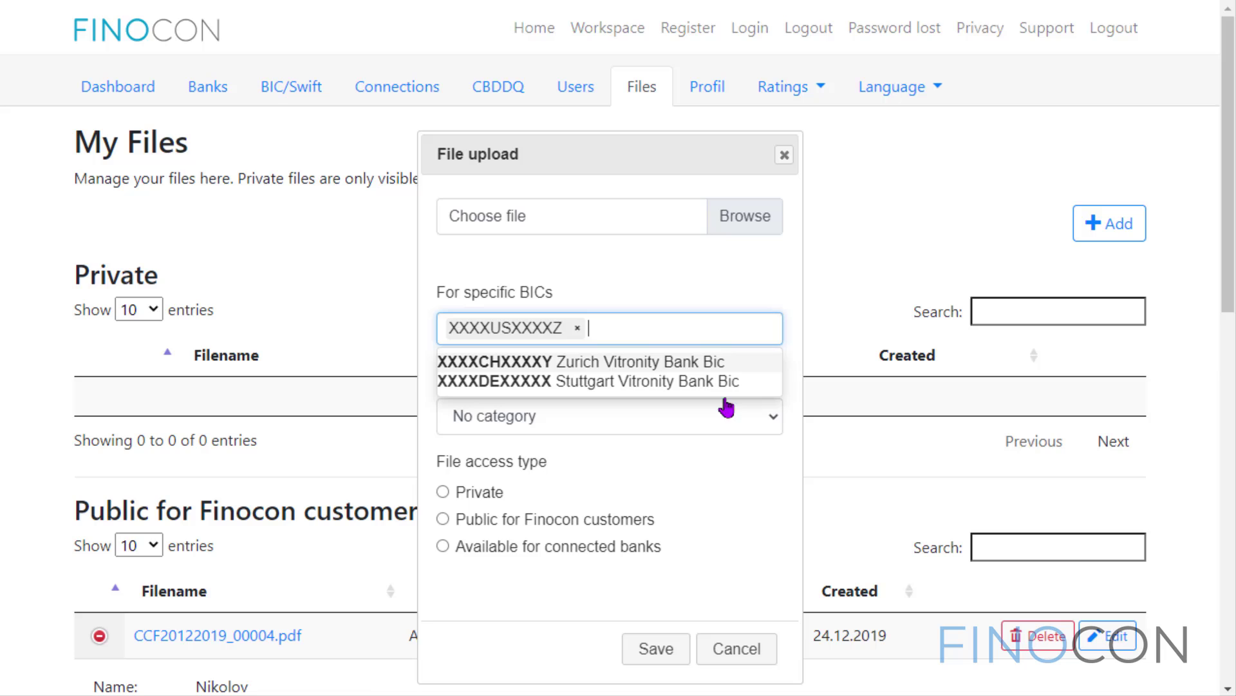
click(710, 365)
click(709, 365)
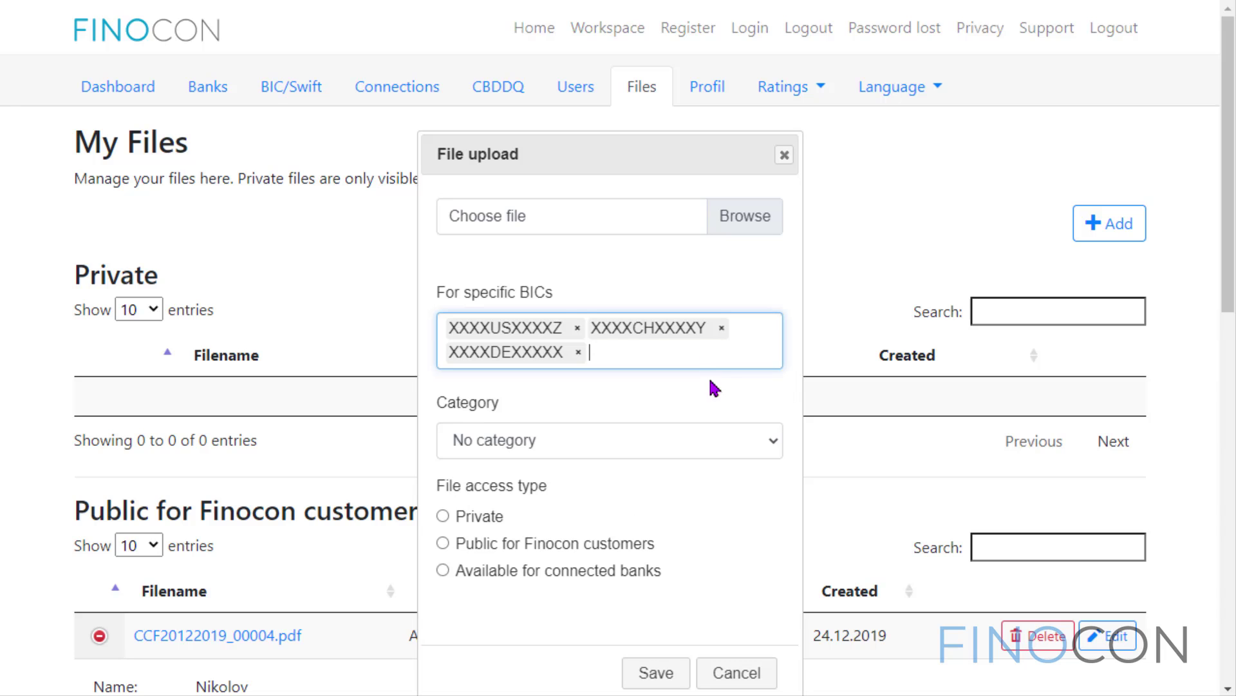
click(725, 443)
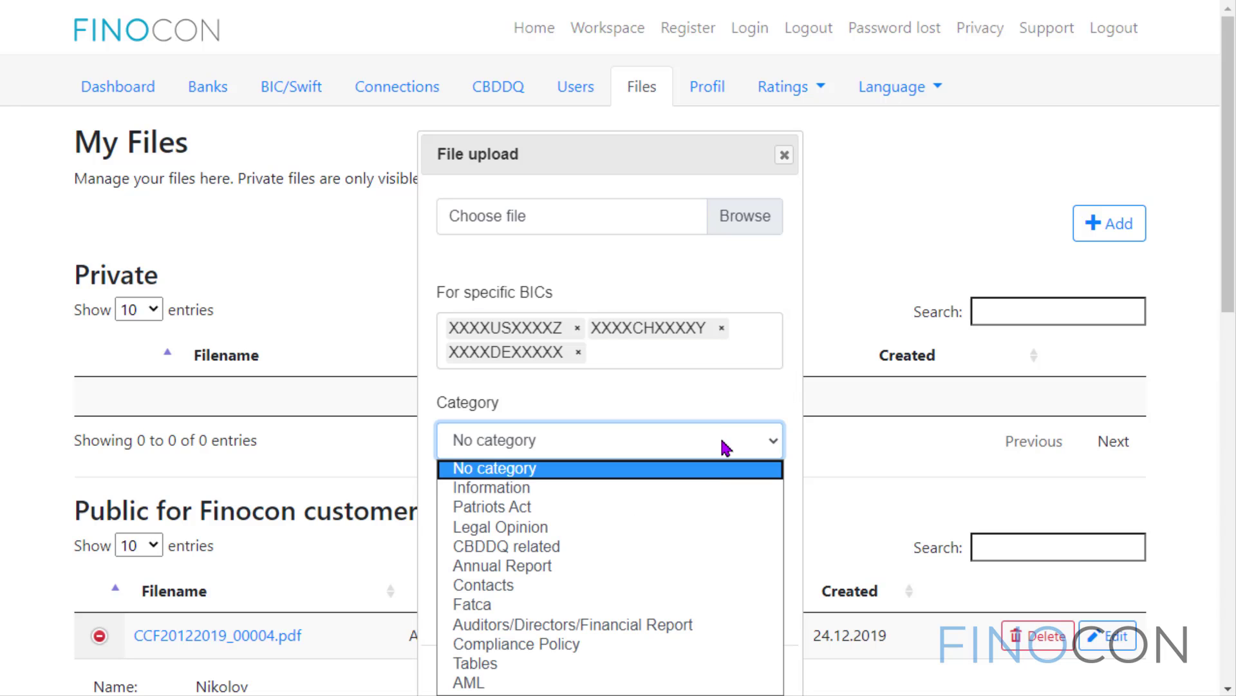
click(699, 507)
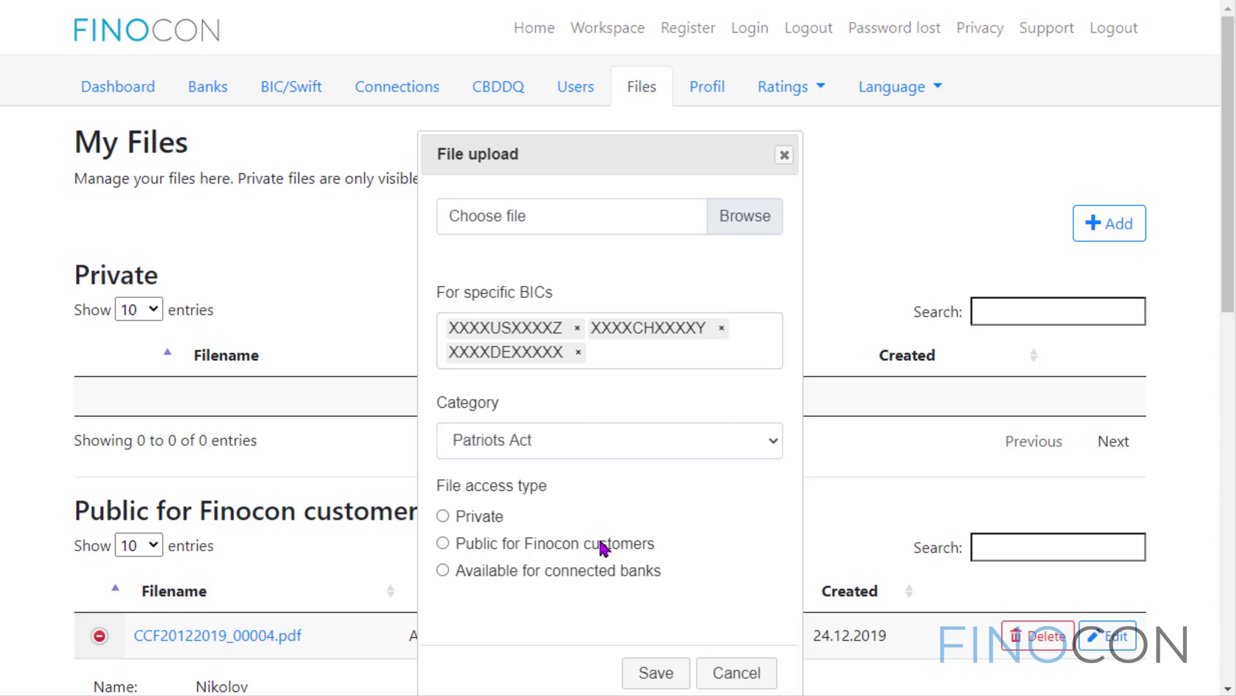
click(443, 544)
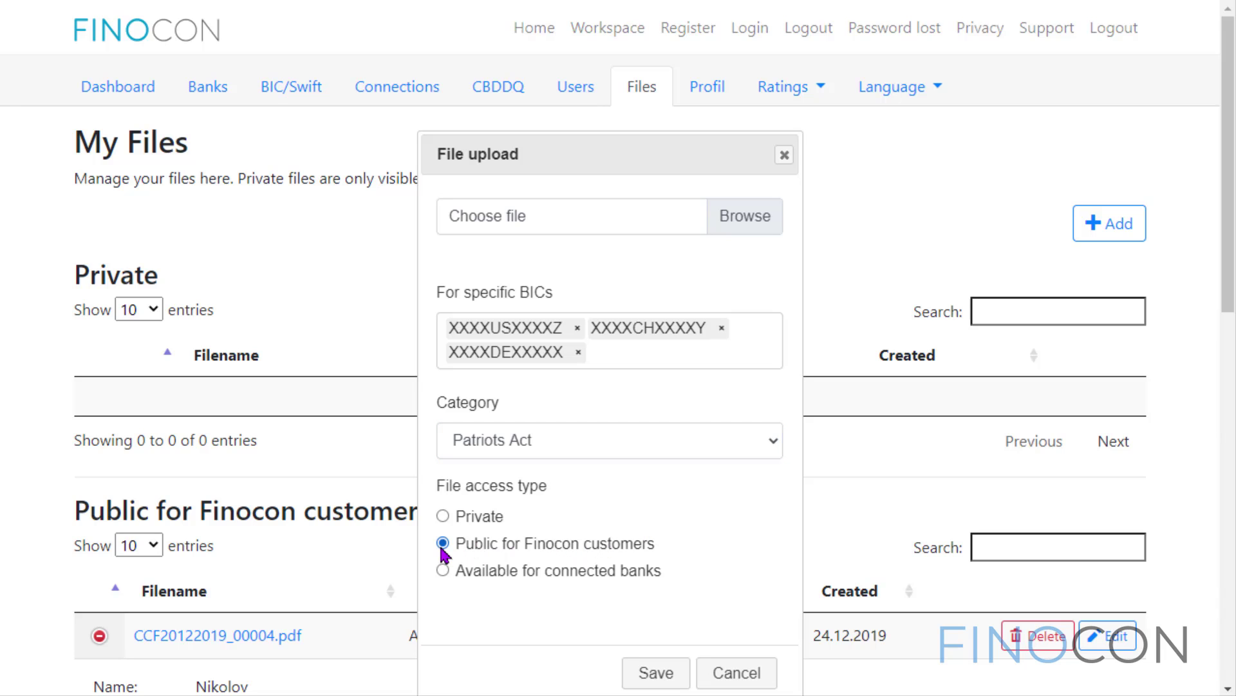
click(744, 682)
View the edit form for CCF20122019_00004.pdf and close it without changing anything
click(1114, 637)
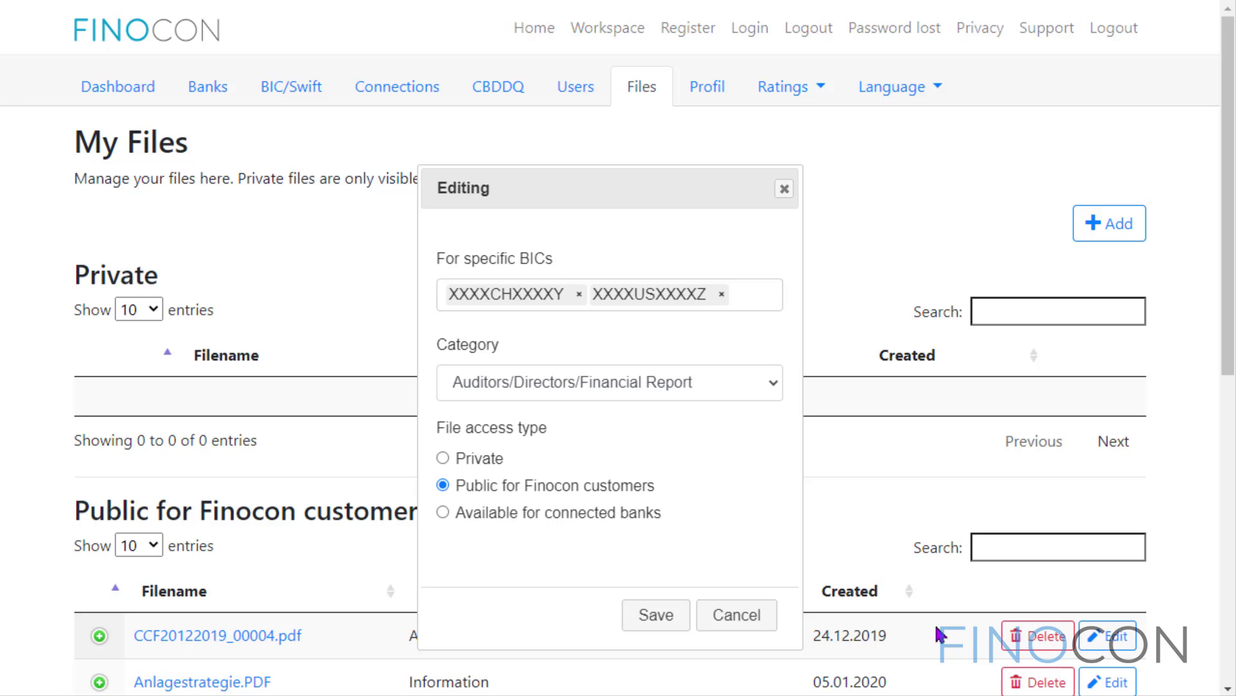
click(760, 616)
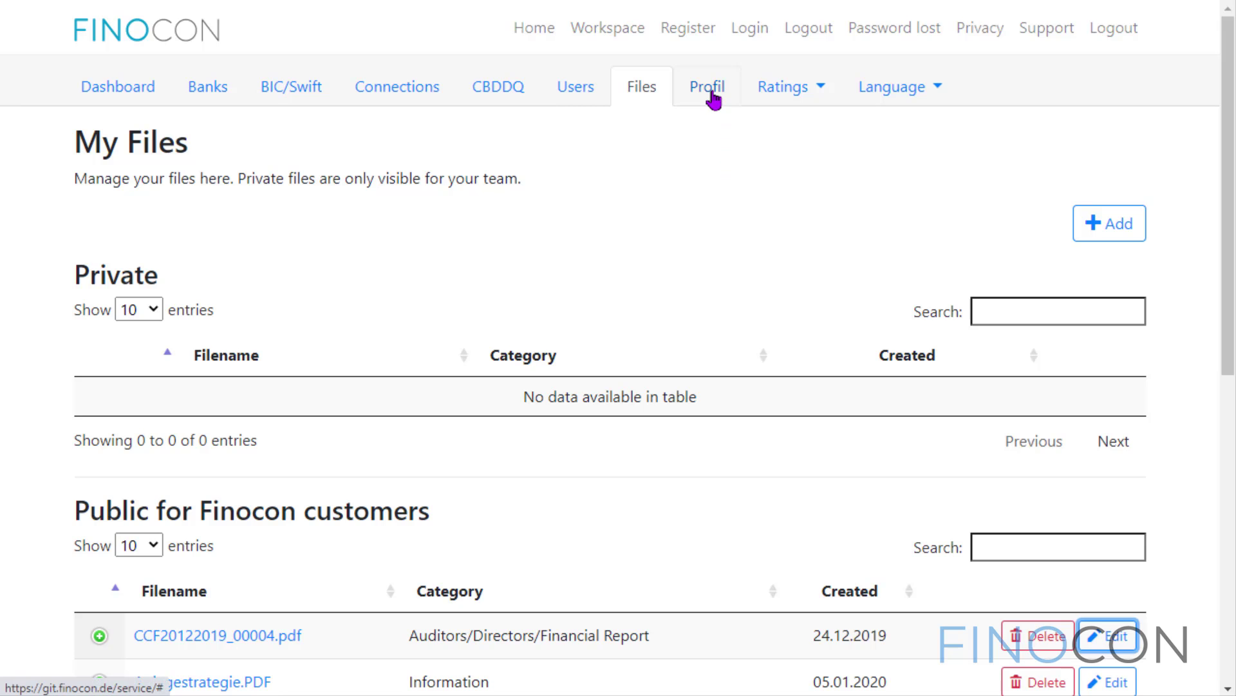
Open the bank's profile, examine its rating charts, and view the bank details edit form before closing it without changes
click(713, 100)
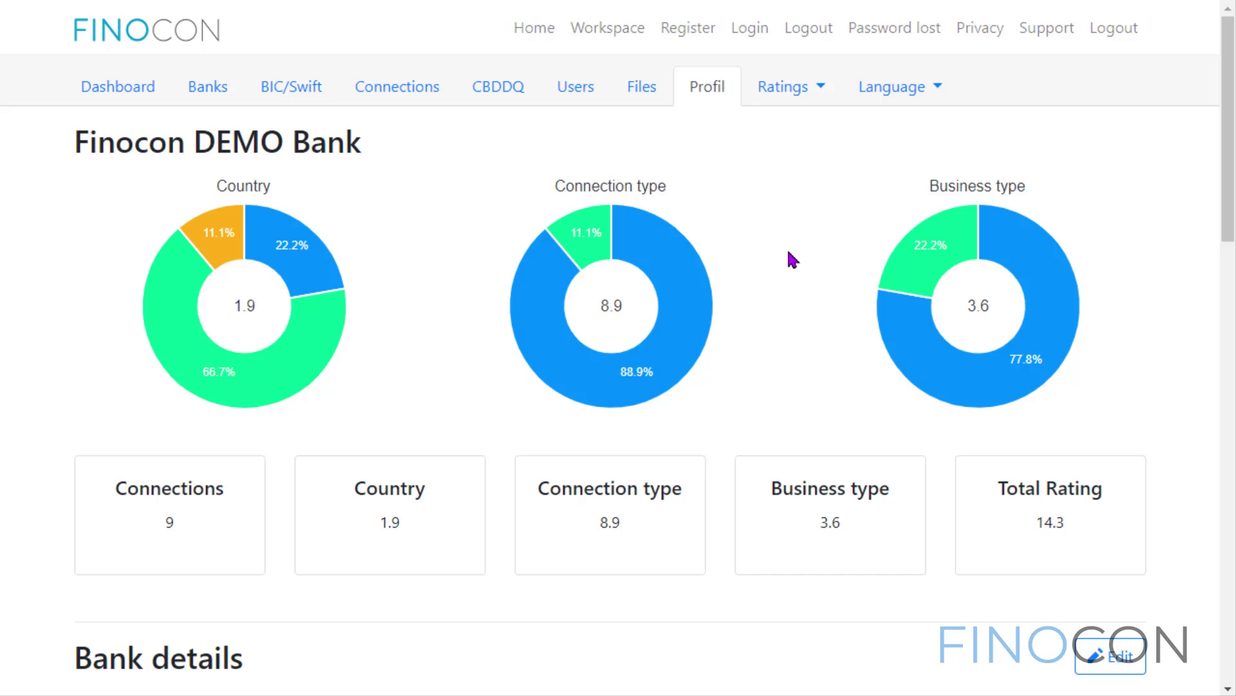
scroll(792, 259, down, 6)
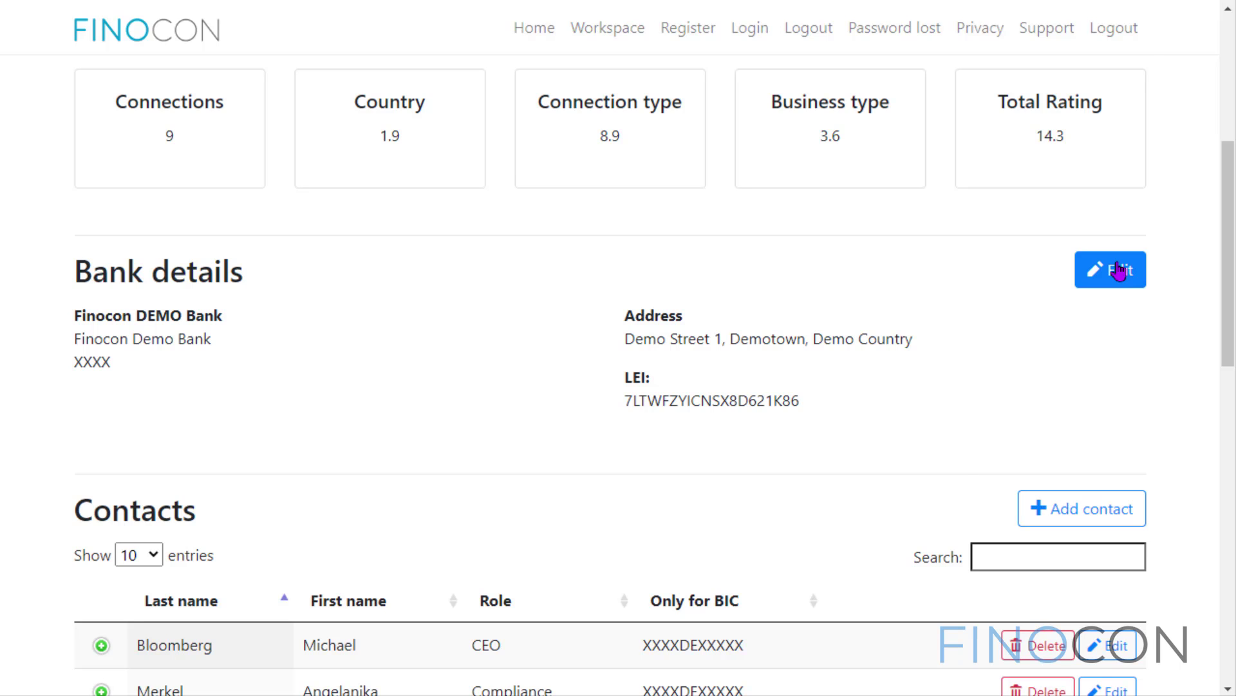
scroll(1119, 271, down, 3)
click(1113, 87)
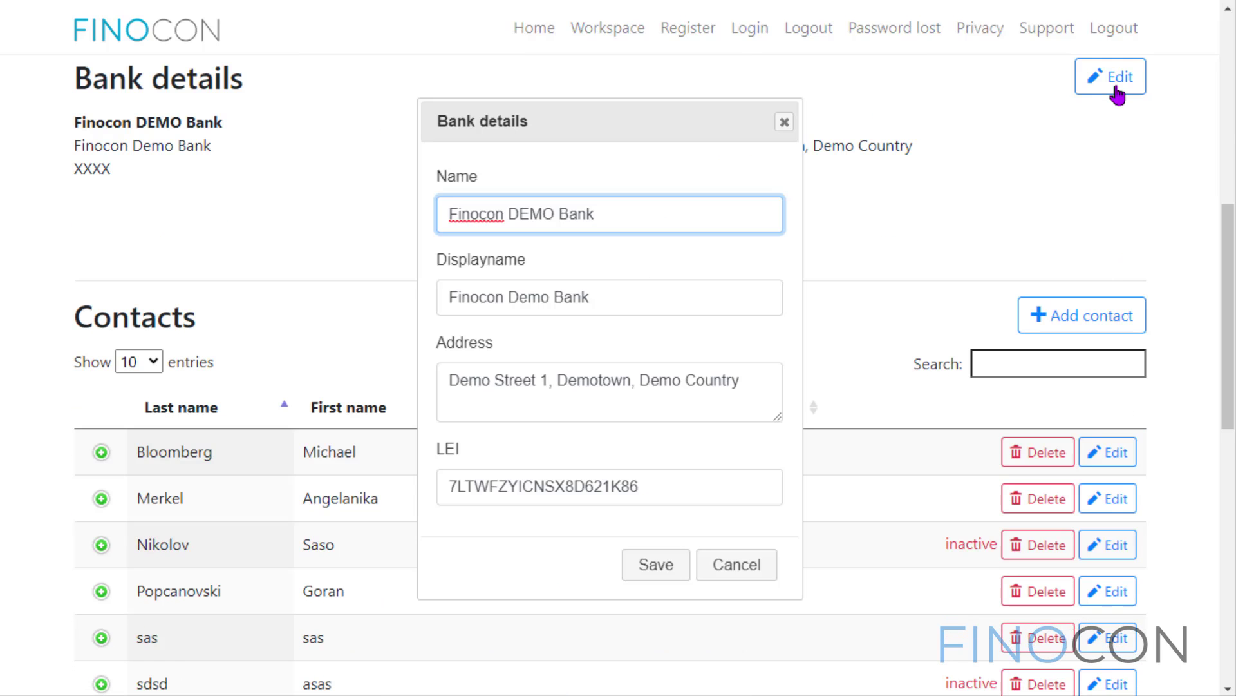
click(783, 122)
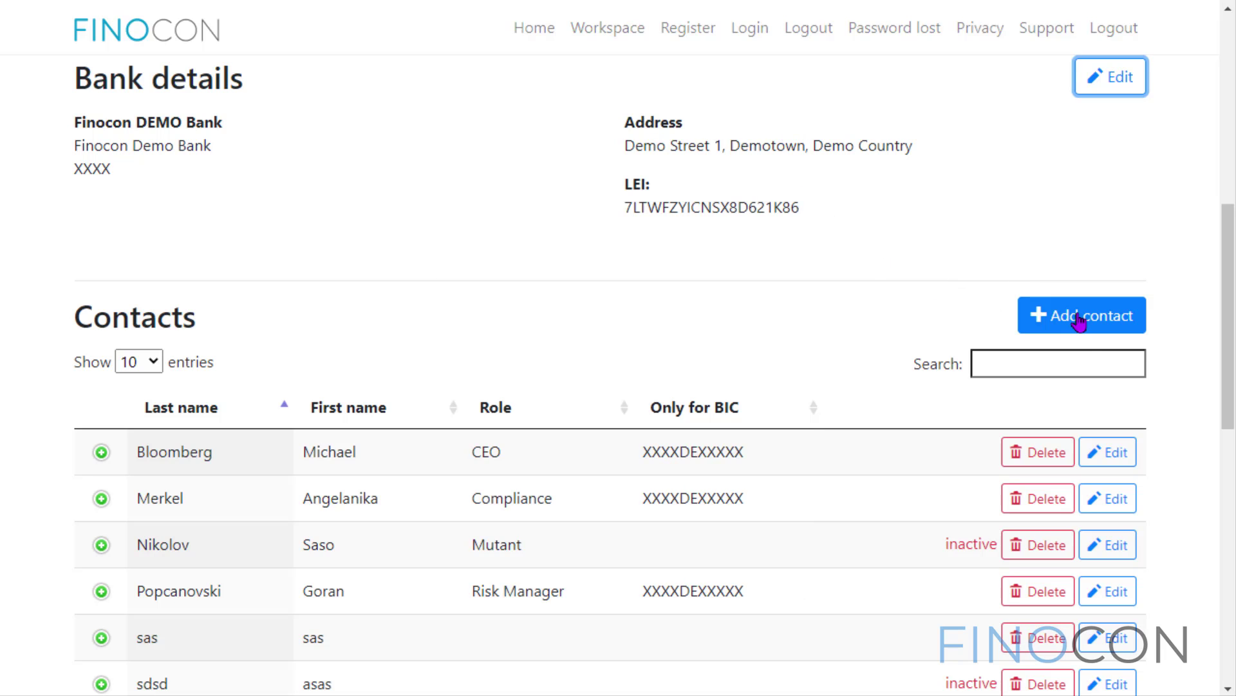
View the form for adding a contact to the bank profile and close it without adding anyone
scroll(1079, 322, down, 1)
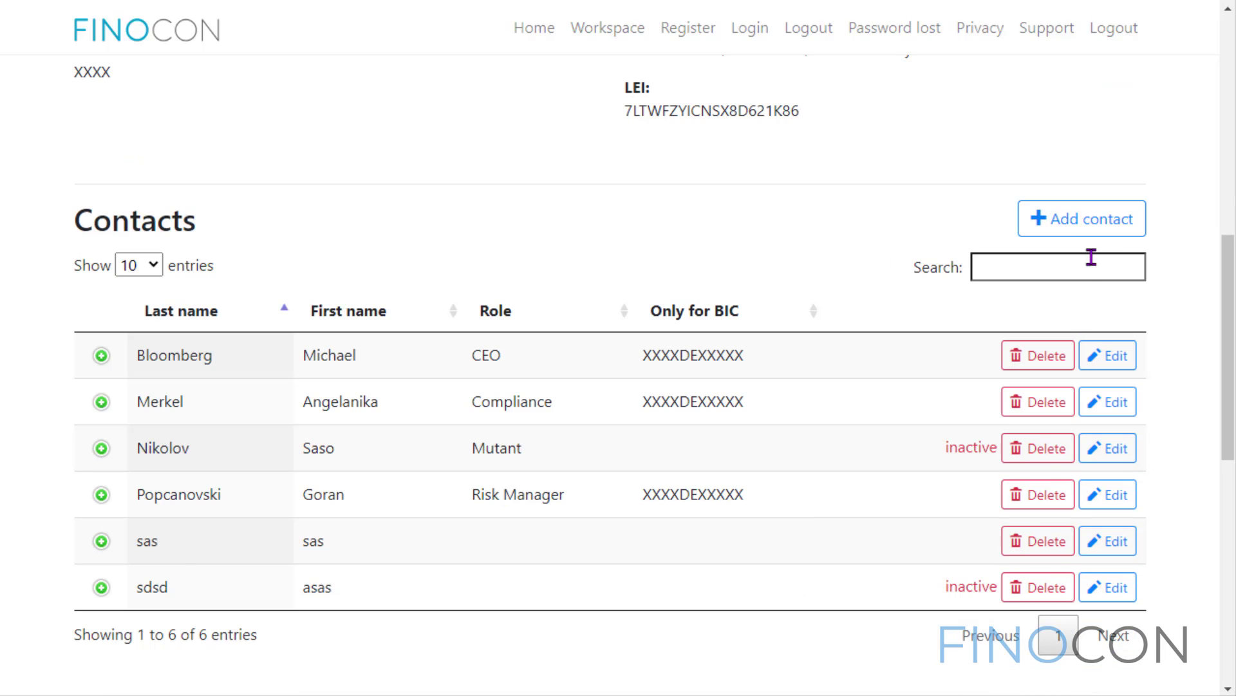
click(1100, 238)
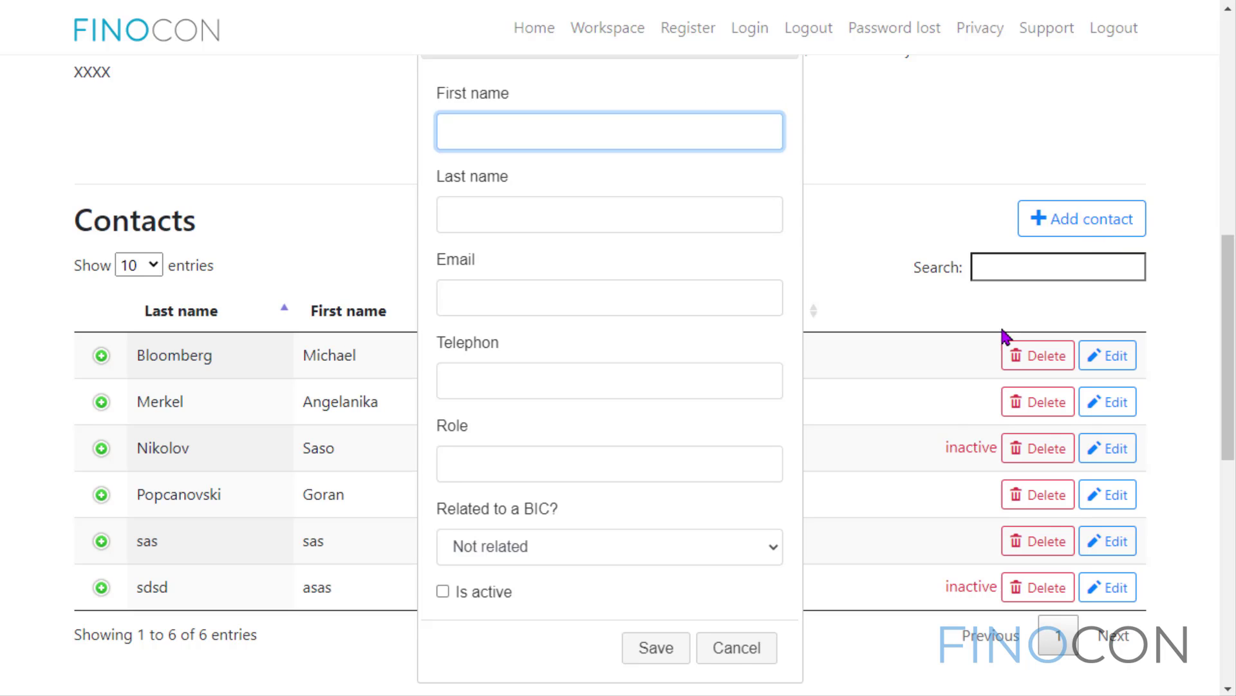
click(735, 649)
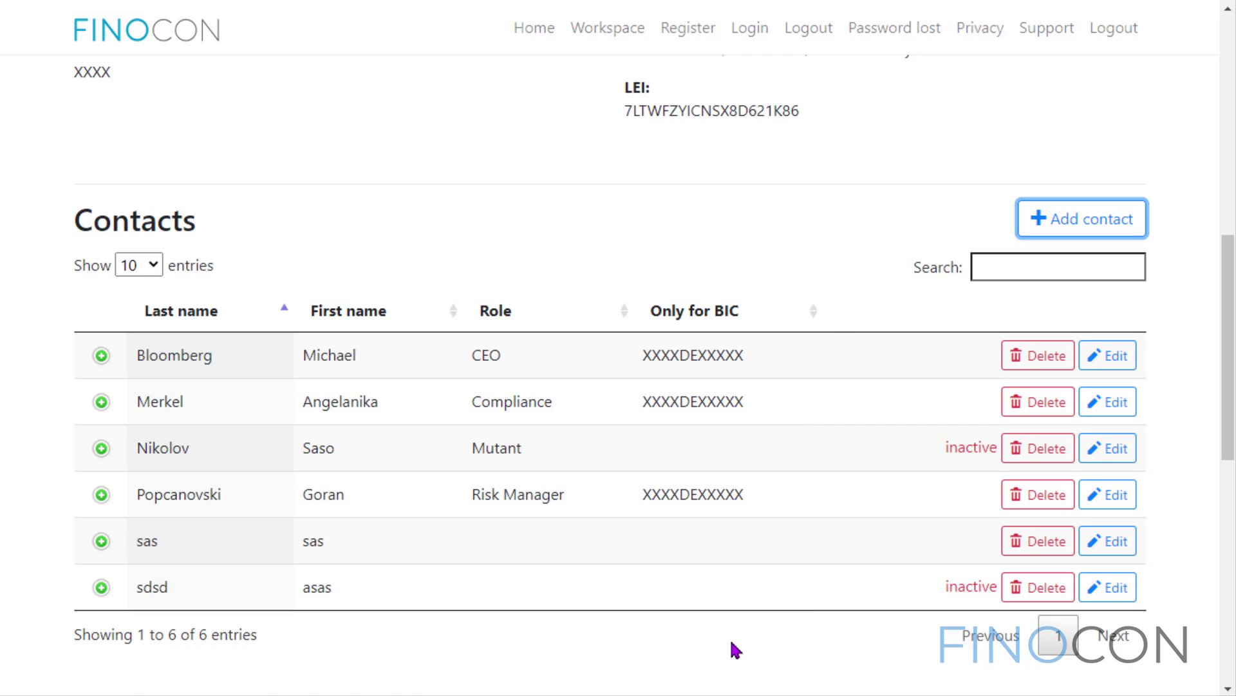
Examine the profile's contacts list and the Swift and countries list of BICs
scroll(735, 649, down, 2)
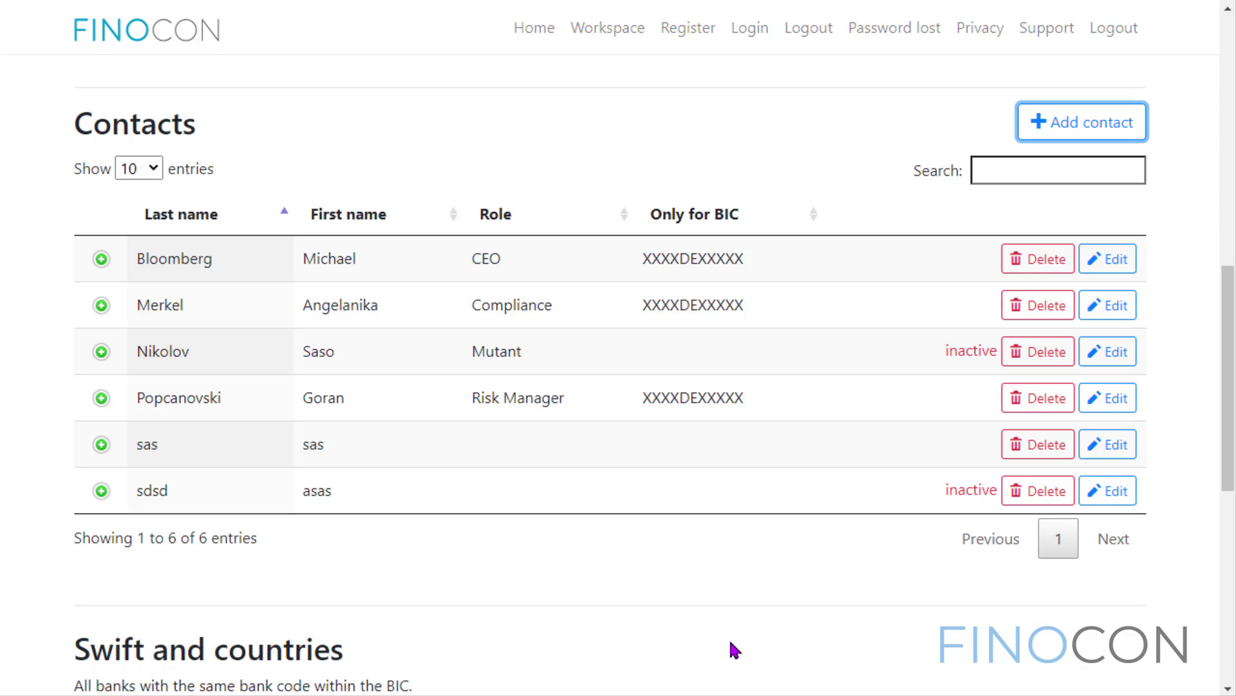
scroll(735, 651, down, 7)
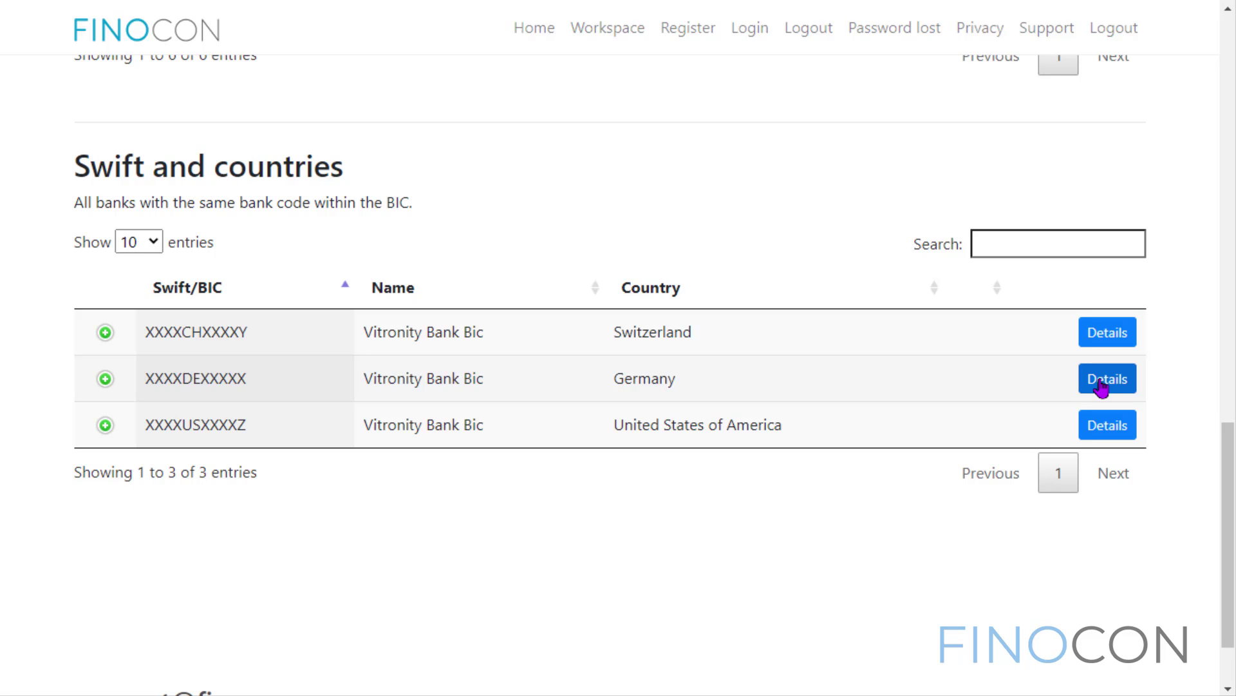
scroll(1042, 312, up, 20)
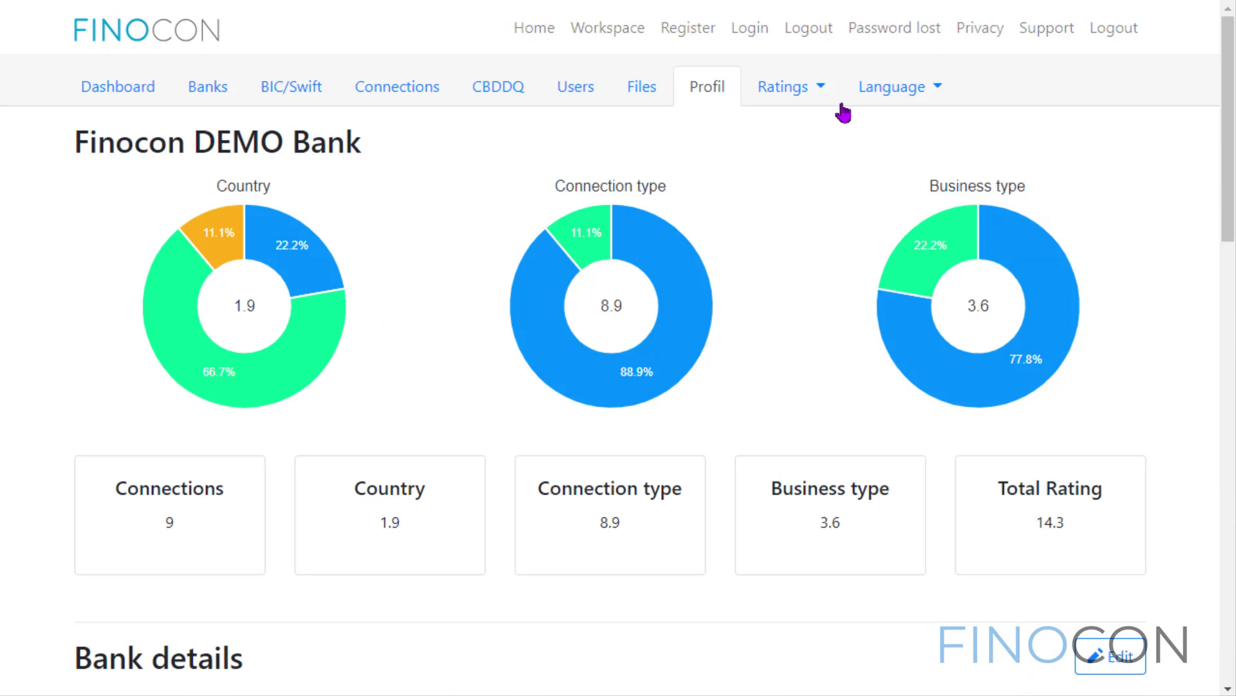
Open the country ratings, set your own rating for Afghanistan to 9, and confirm it
click(827, 95)
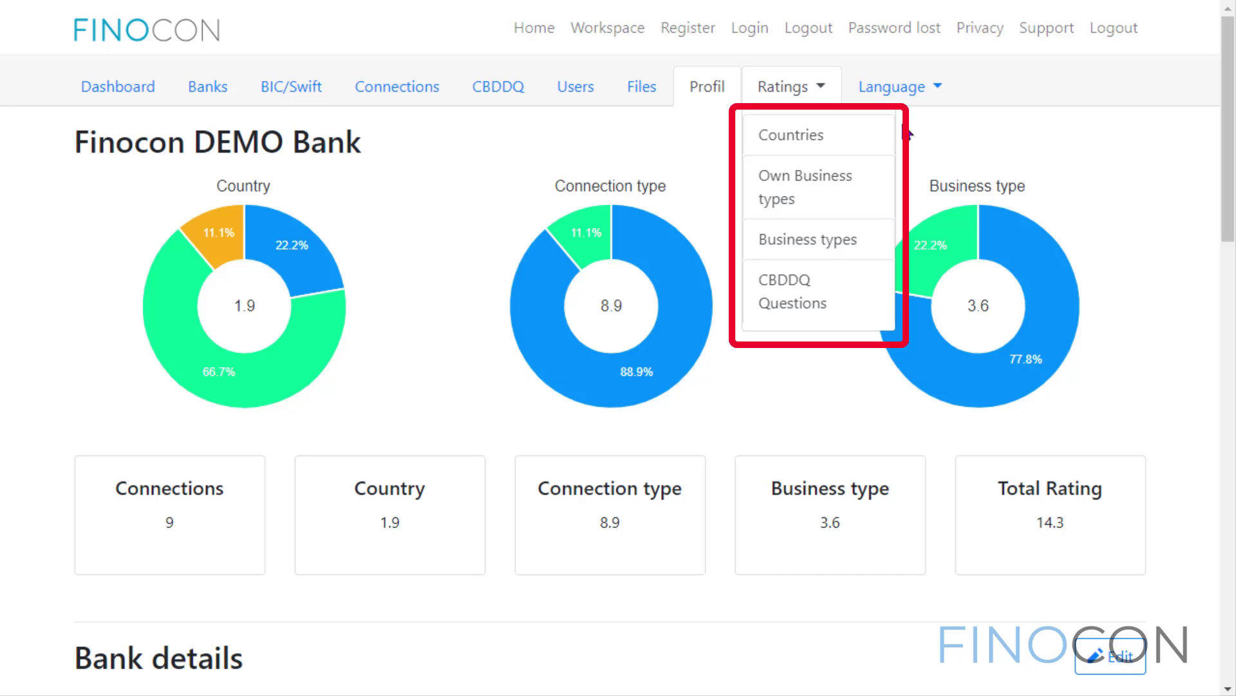
click(870, 147)
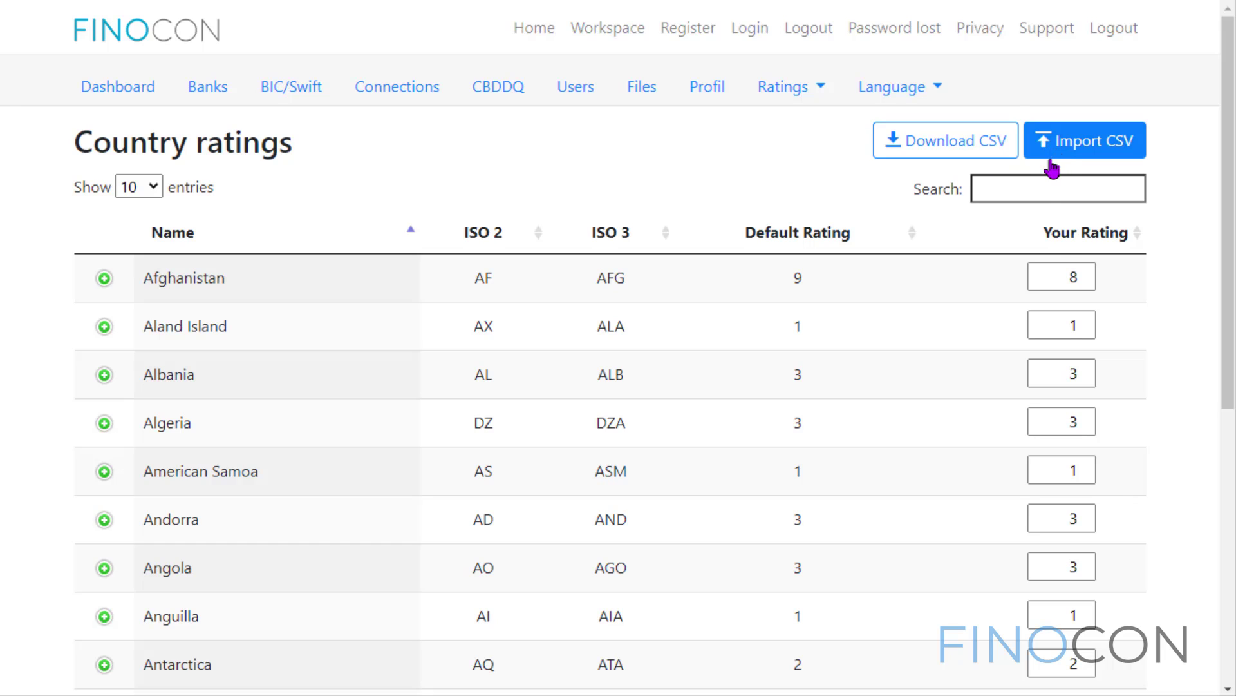
click(1084, 273)
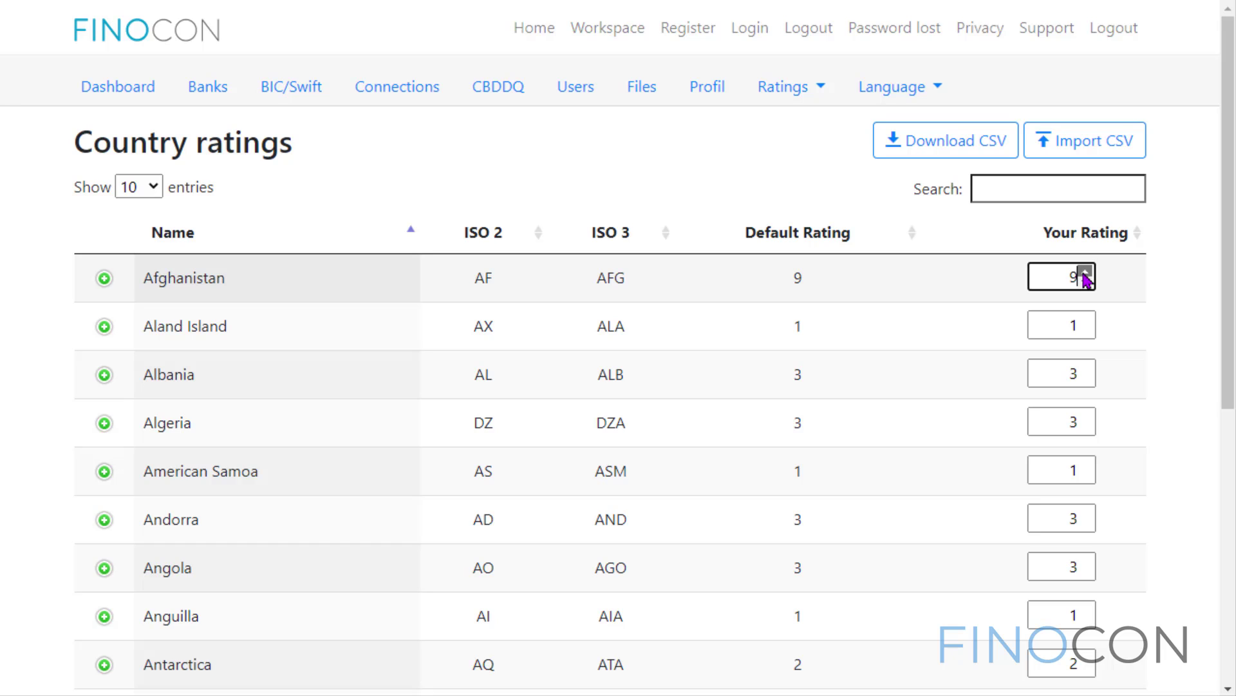
click(1084, 273)
click(1087, 284)
click(1087, 285)
click(1086, 285)
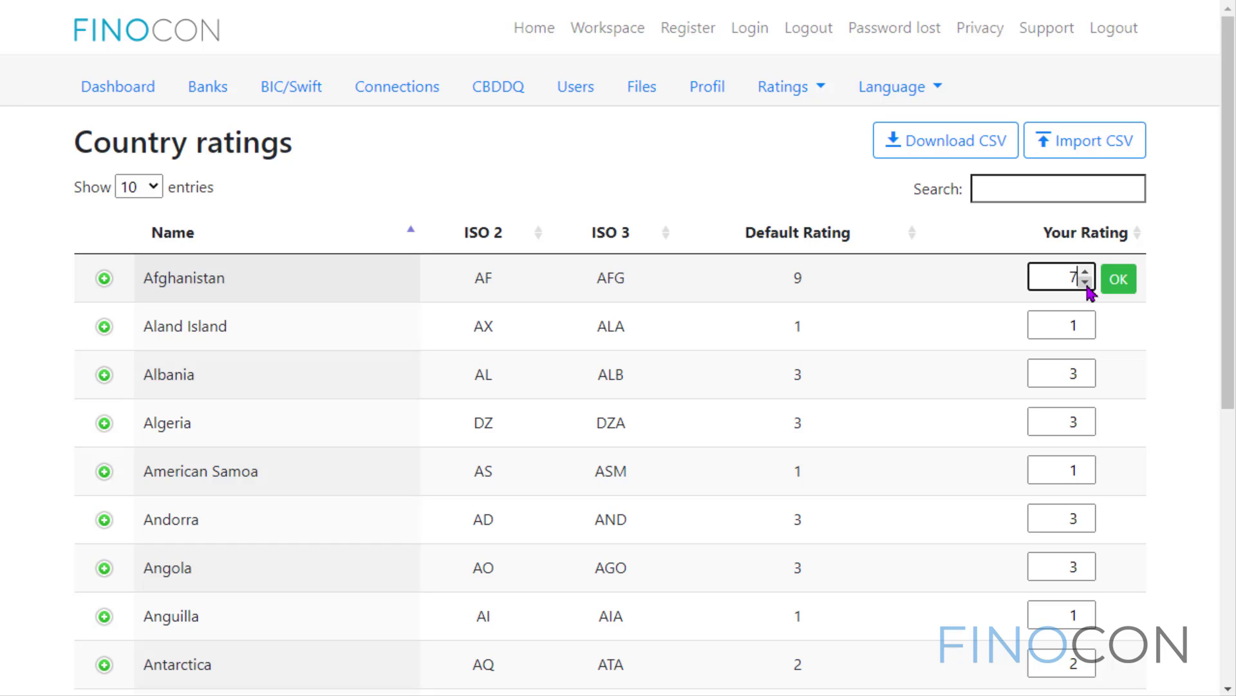
click(1086, 285)
click(1087, 285)
click(1086, 273)
click(1085, 273)
click(1085, 273)
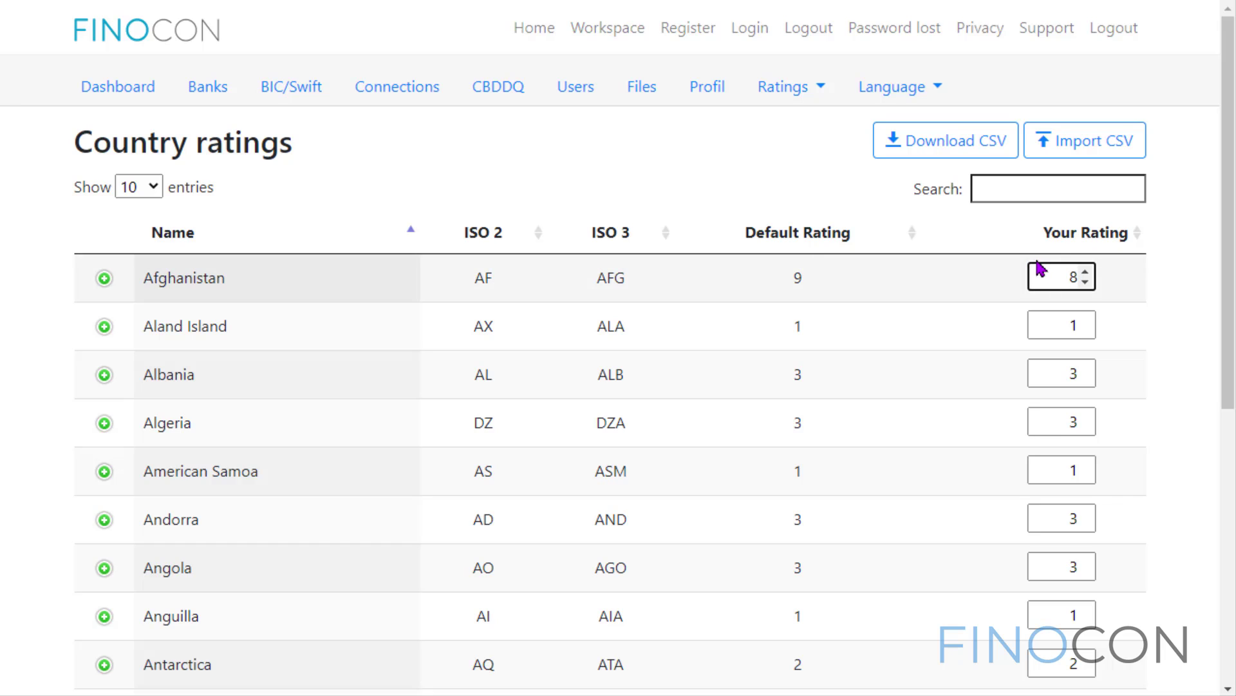
click(1085, 273)
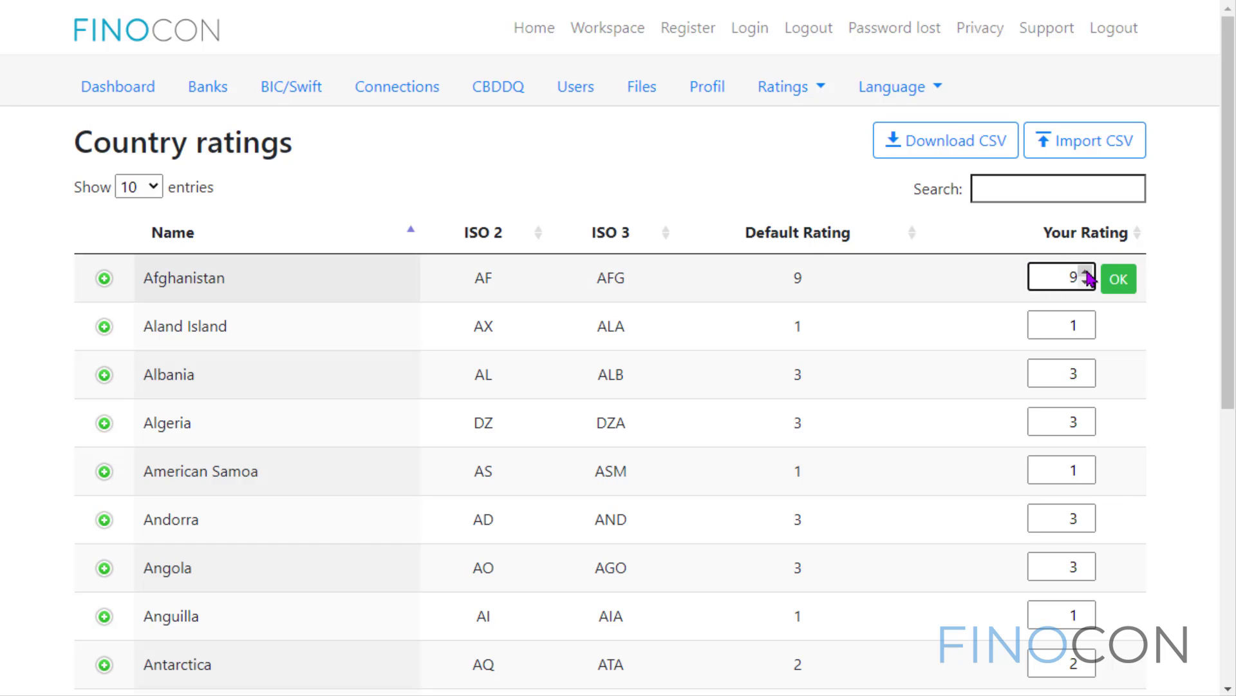
click(1119, 282)
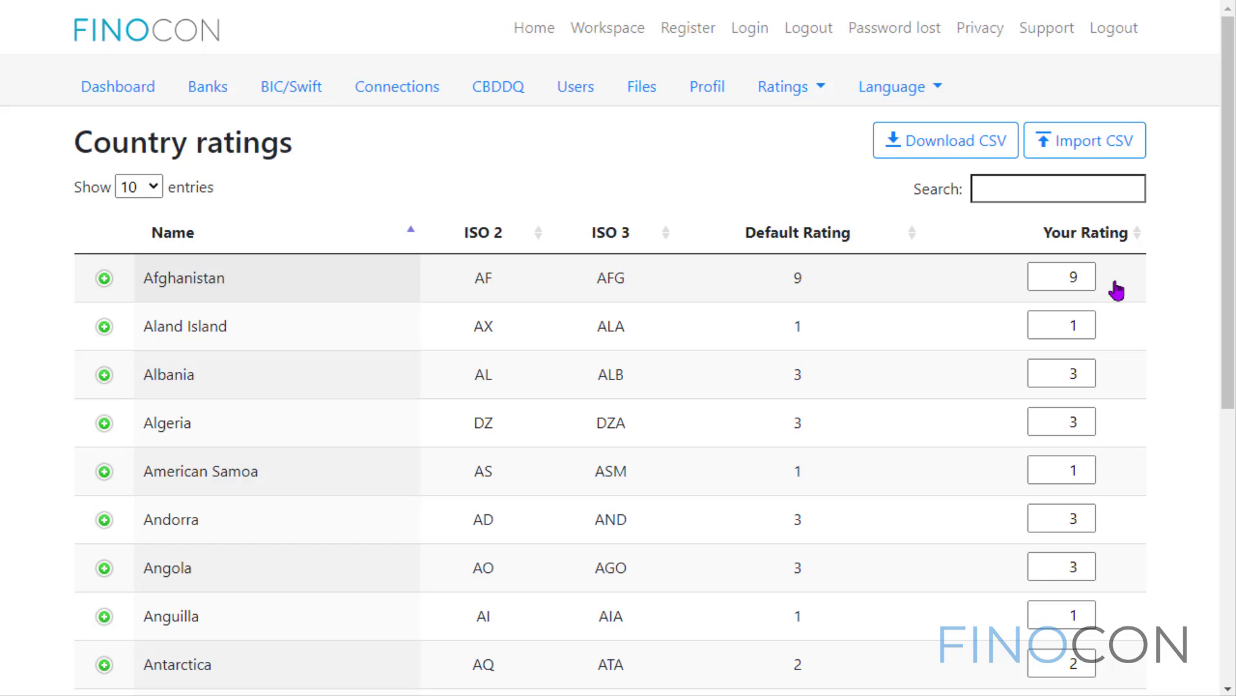
Open the own business types ratings, view the form for adding a business type, and close it without adding one
click(831, 94)
click(825, 184)
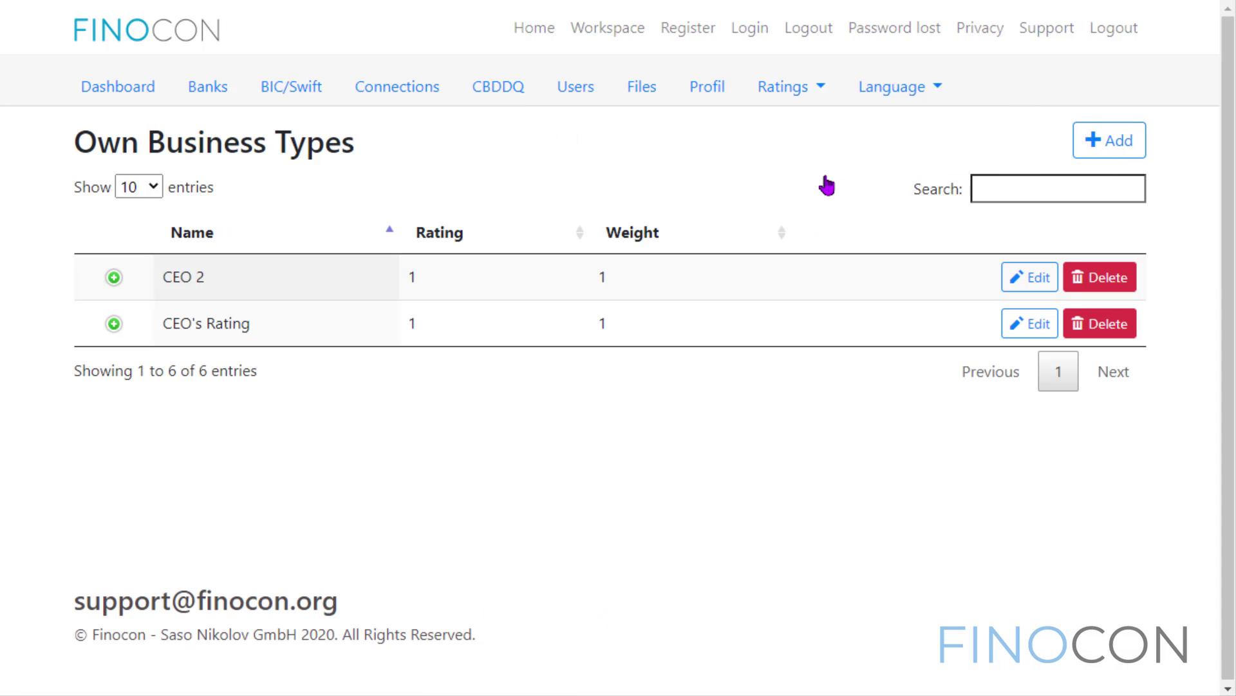
click(1087, 150)
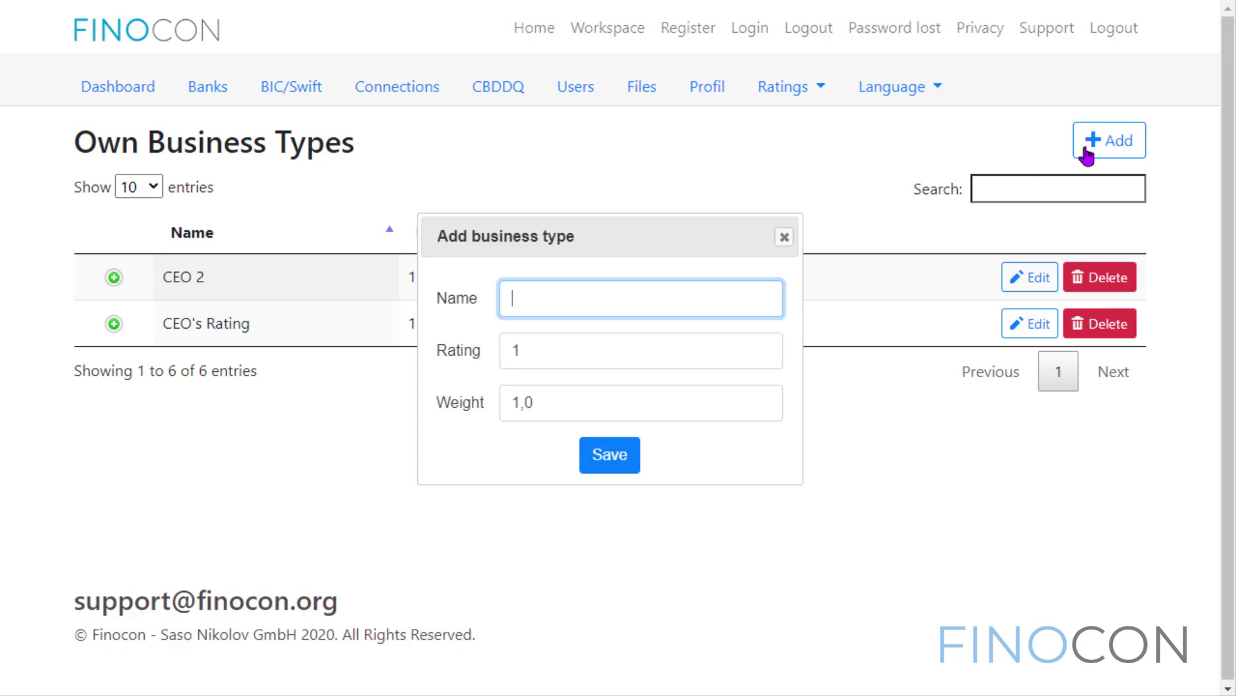
click(785, 238)
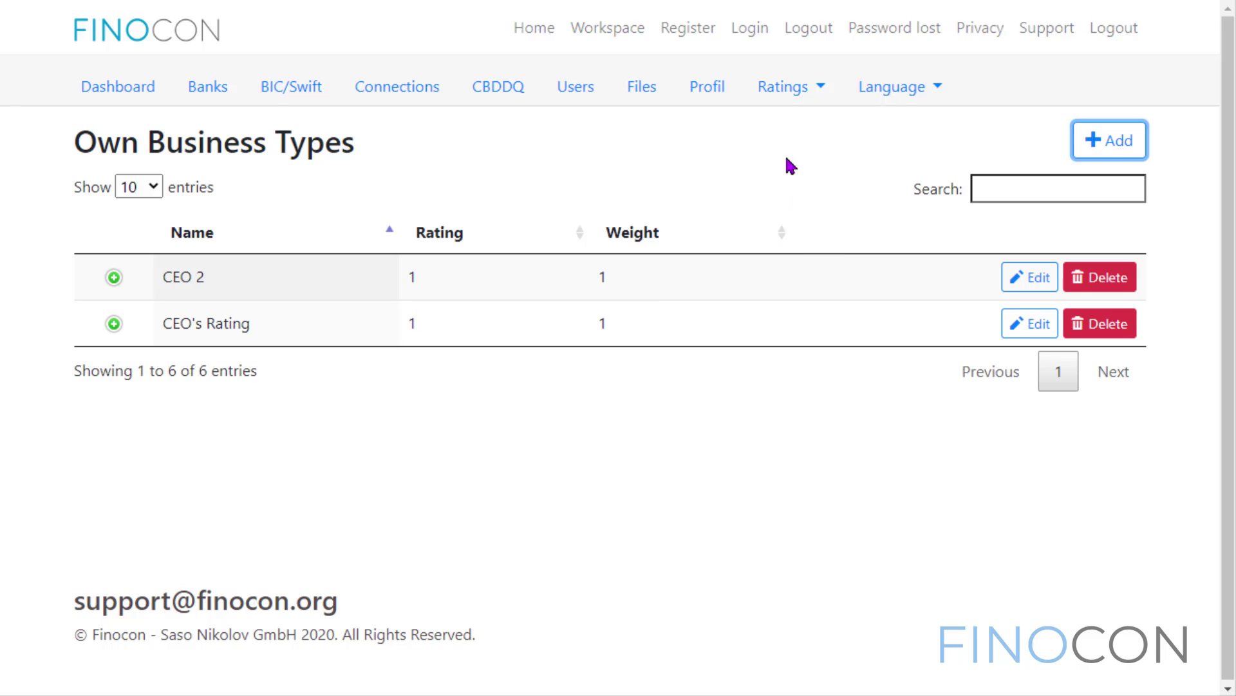
Open the business types ratings, view the edit form for Cash Management via National Bank, and close it without saving
click(792, 88)
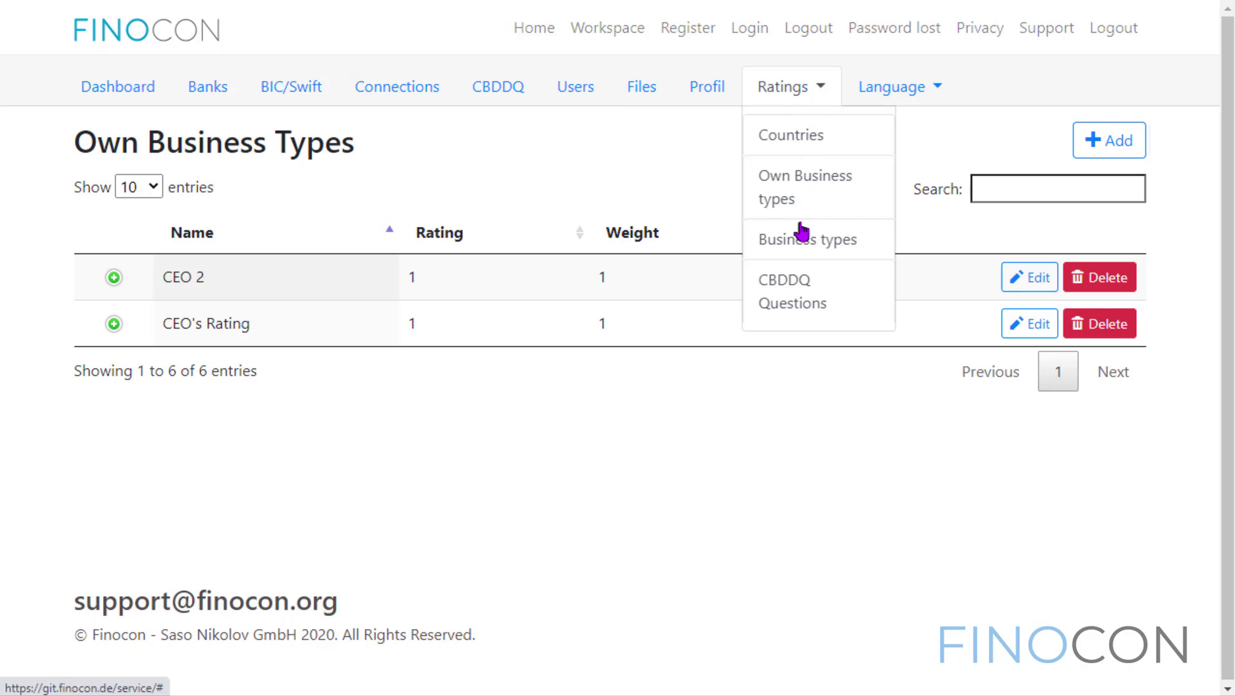
click(799, 237)
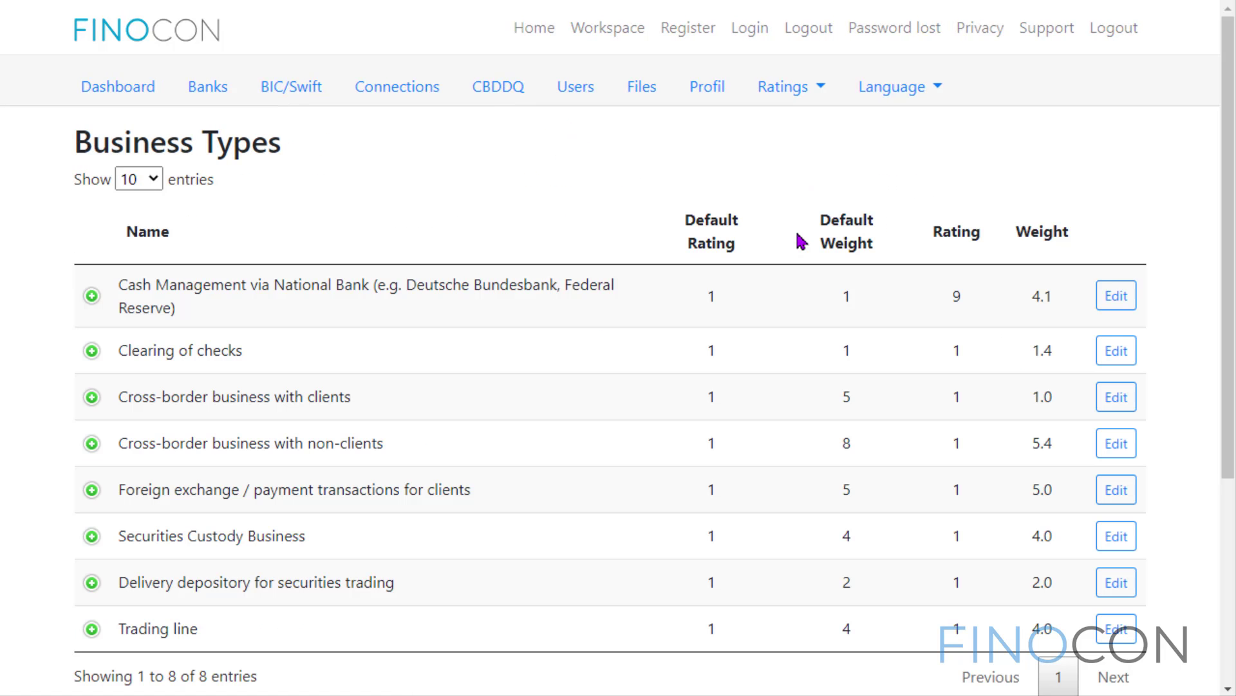
click(1120, 296)
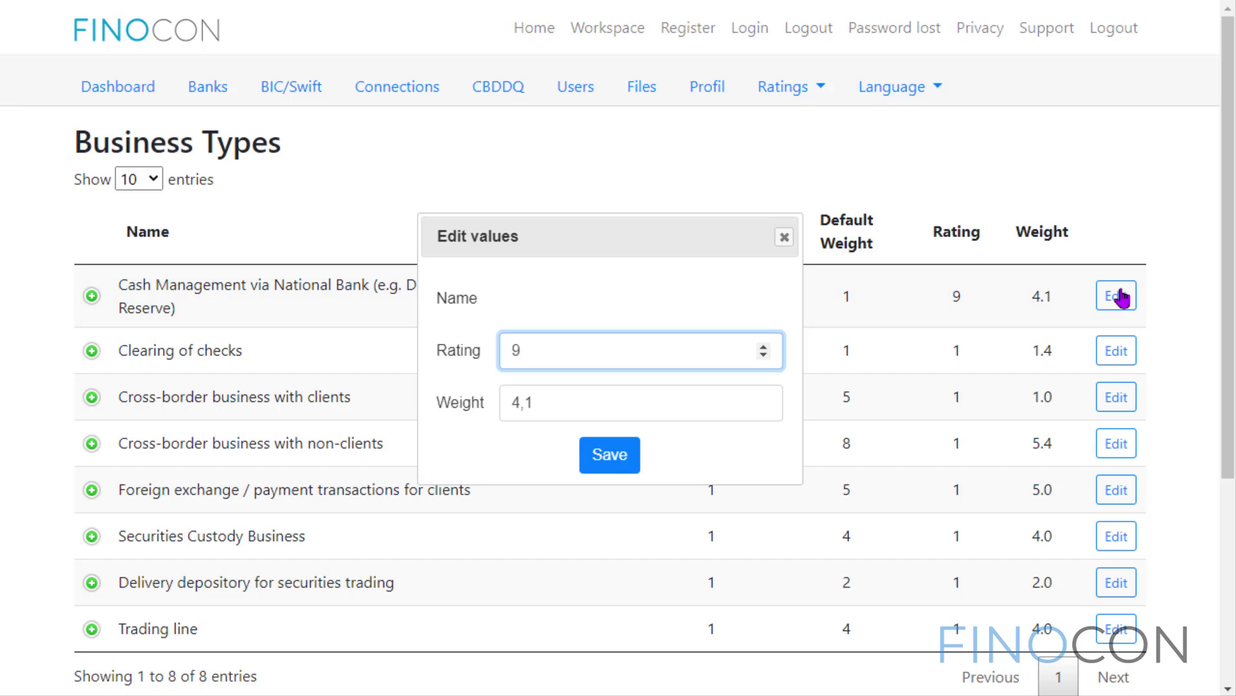
click(783, 242)
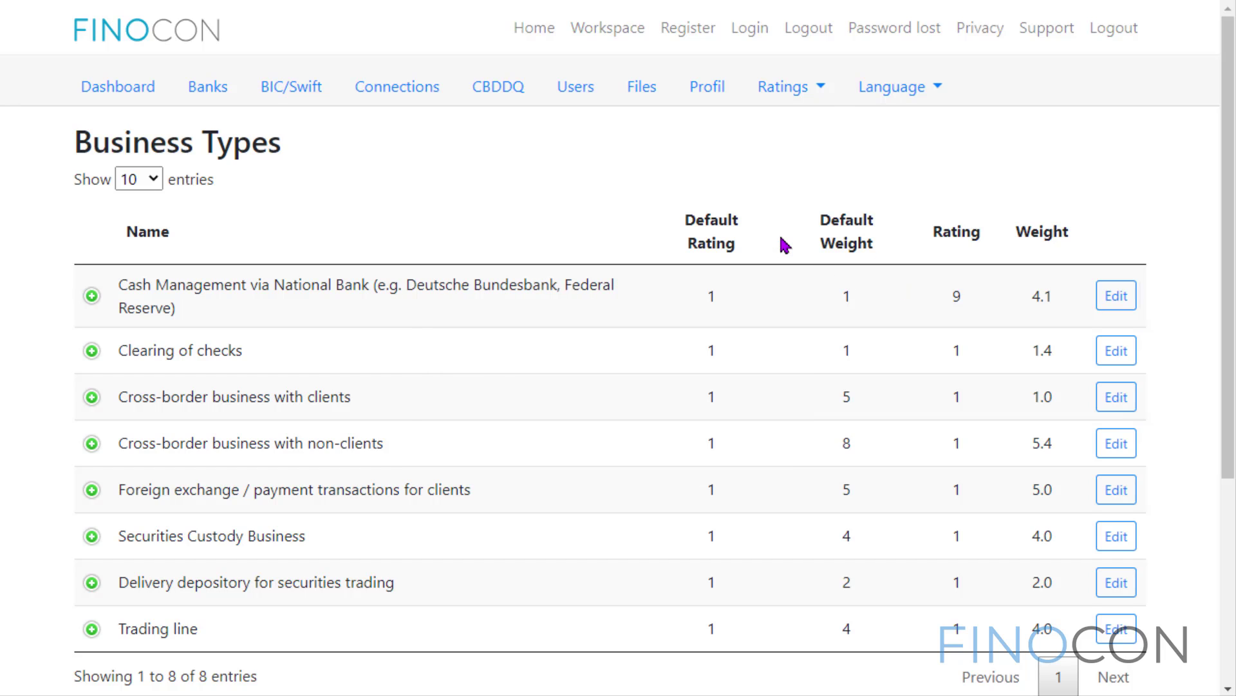
View the rating form for CBDDQ question 19 in the questions ratings, close it without saving, and return to the dashboard
click(826, 105)
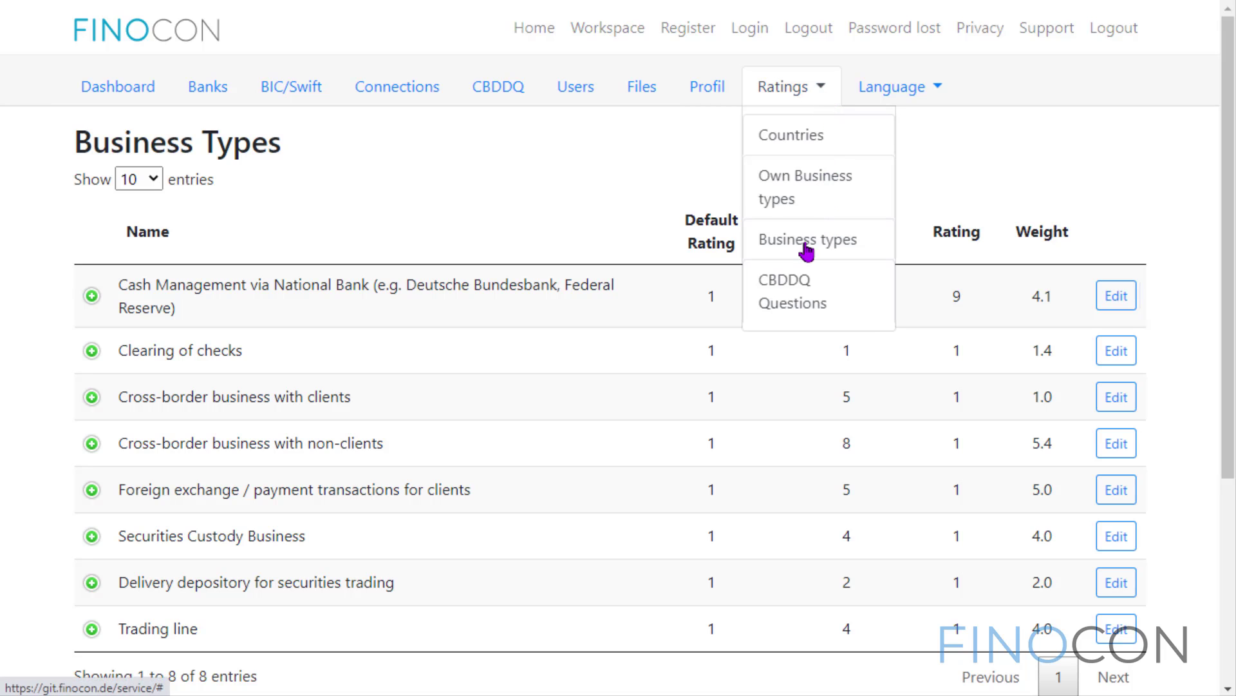
click(798, 281)
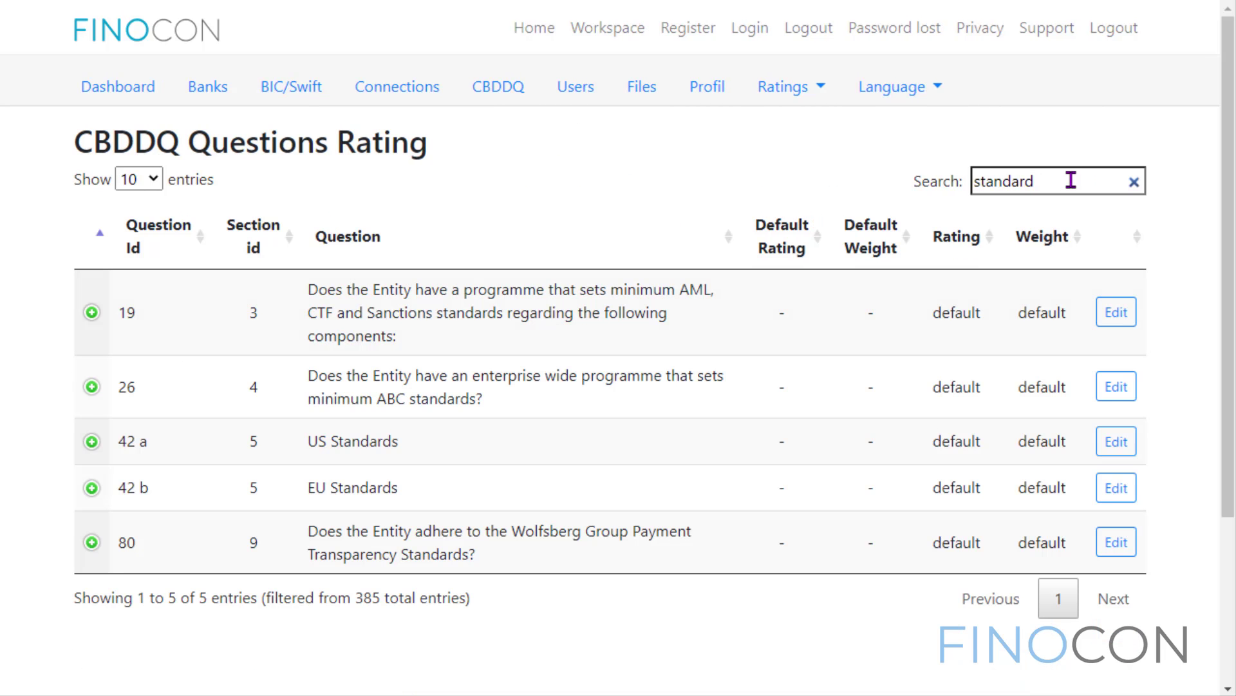
click(1071, 180)
click(1122, 315)
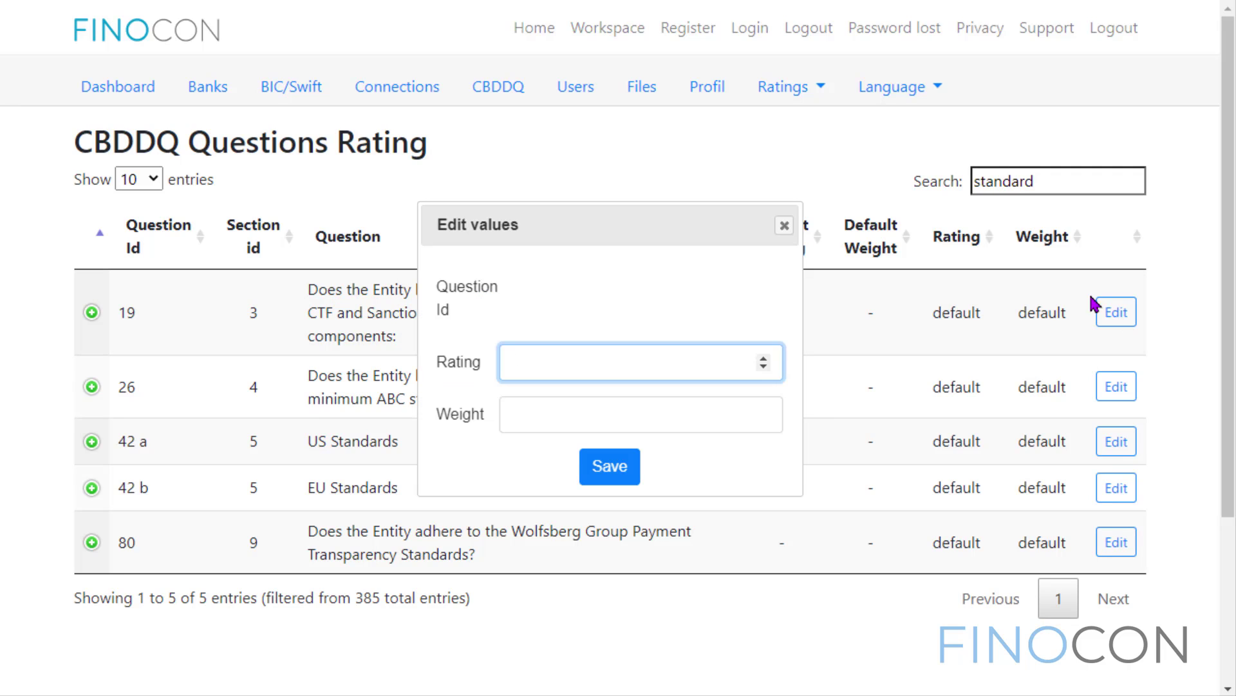
click(785, 226)
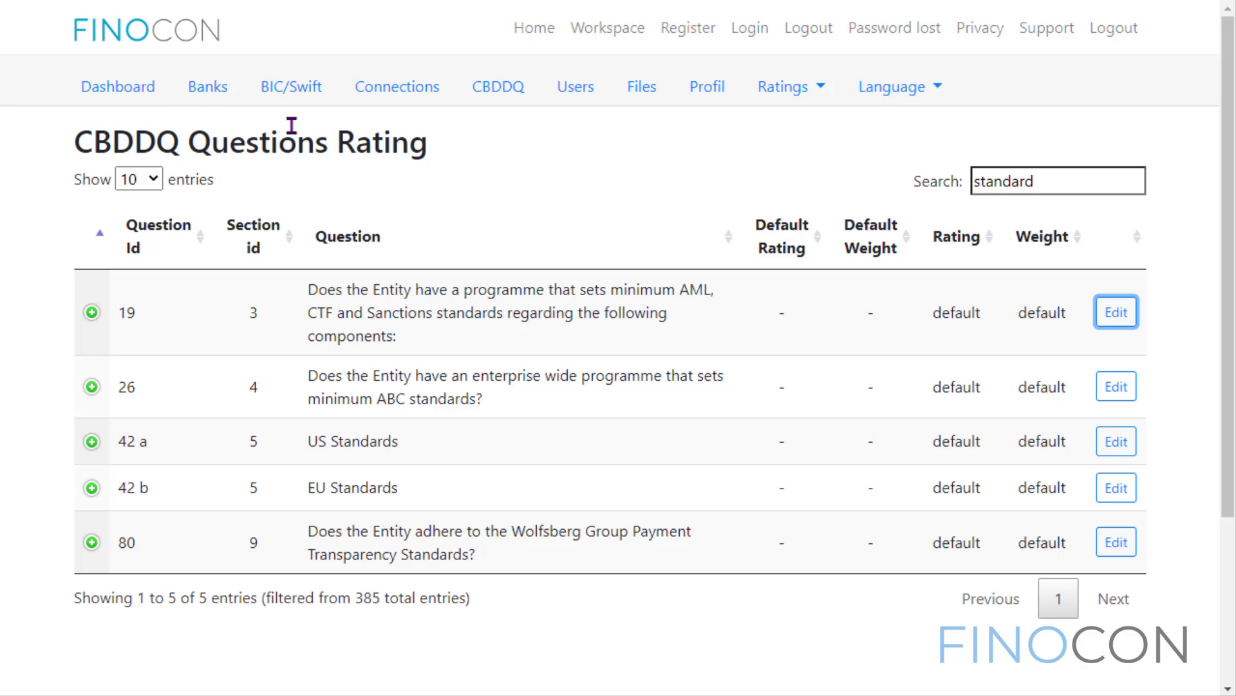
click(131, 97)
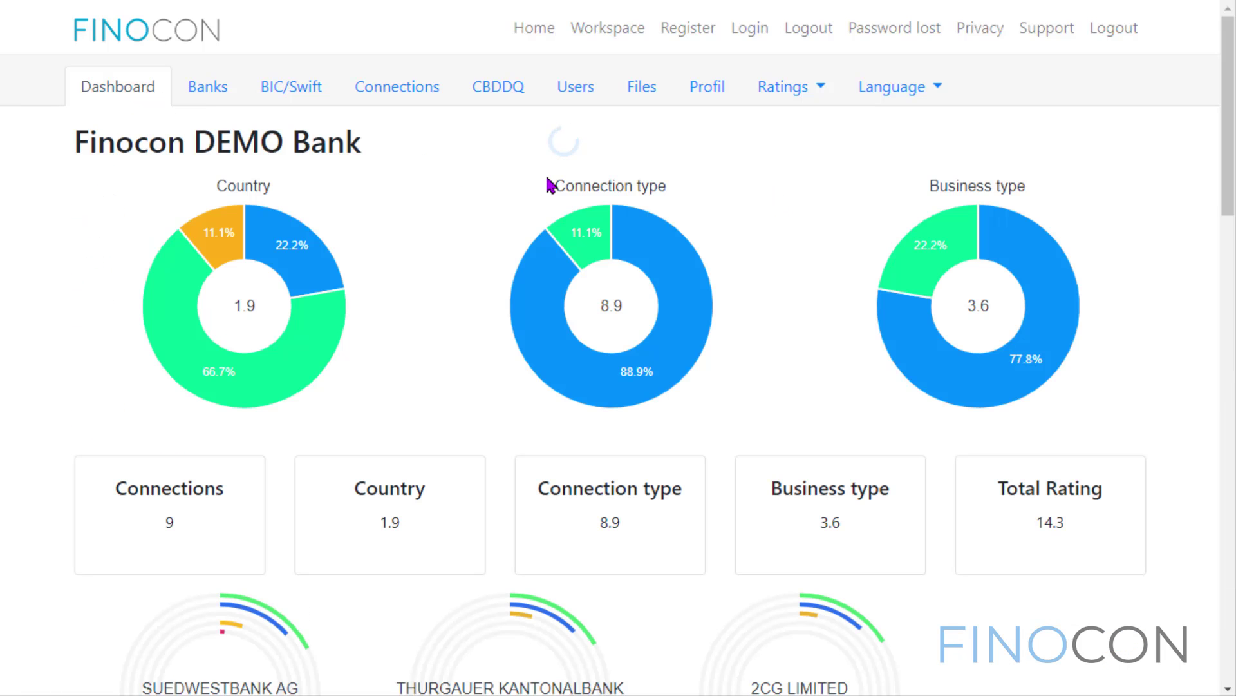